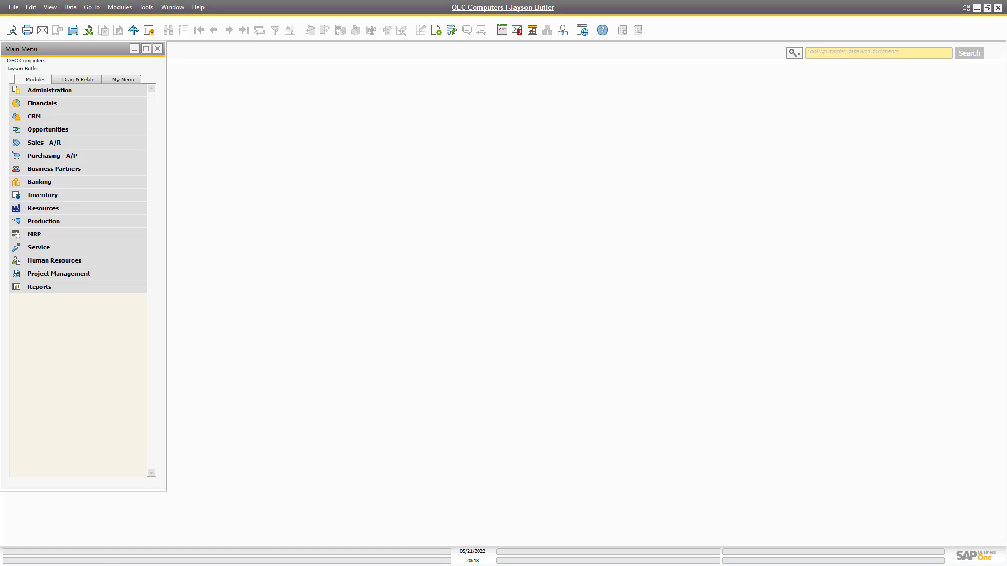
Launch the B1 Print and Delivery Startup Wizard from Add-Ons > B1 Usability Package and centre it on screen.
click(40, 91)
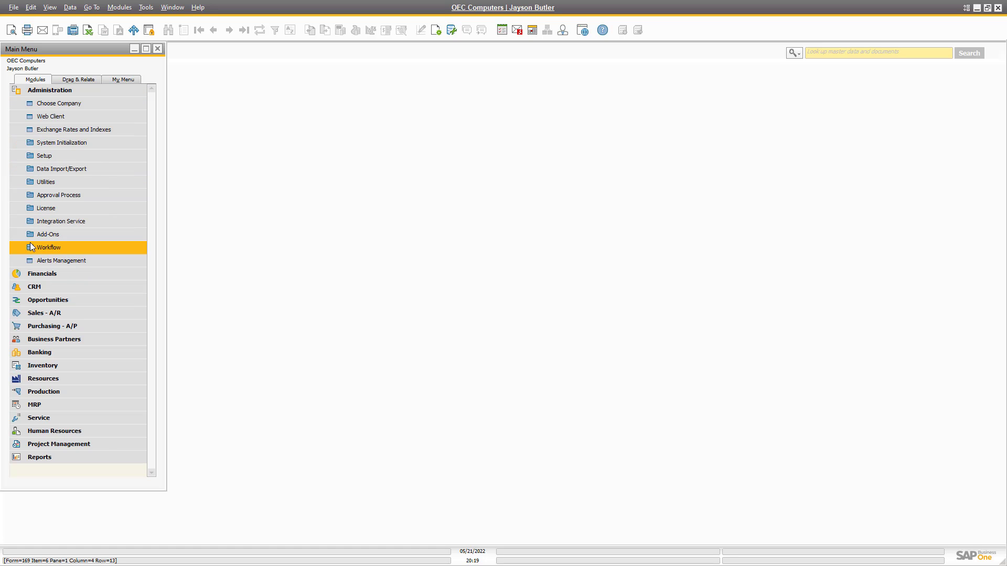
click(47, 234)
click(58, 290)
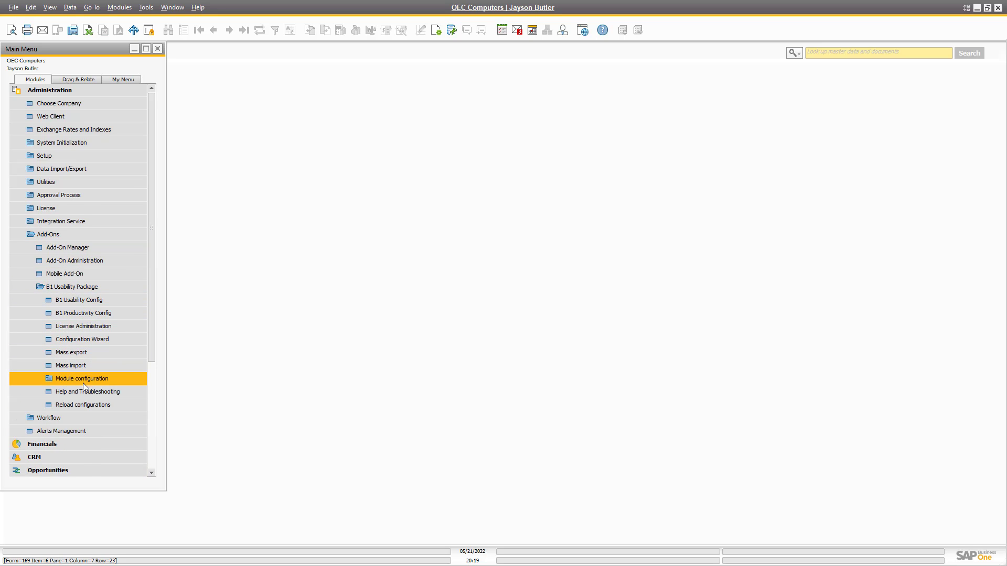
click(83, 379)
click(90, 380)
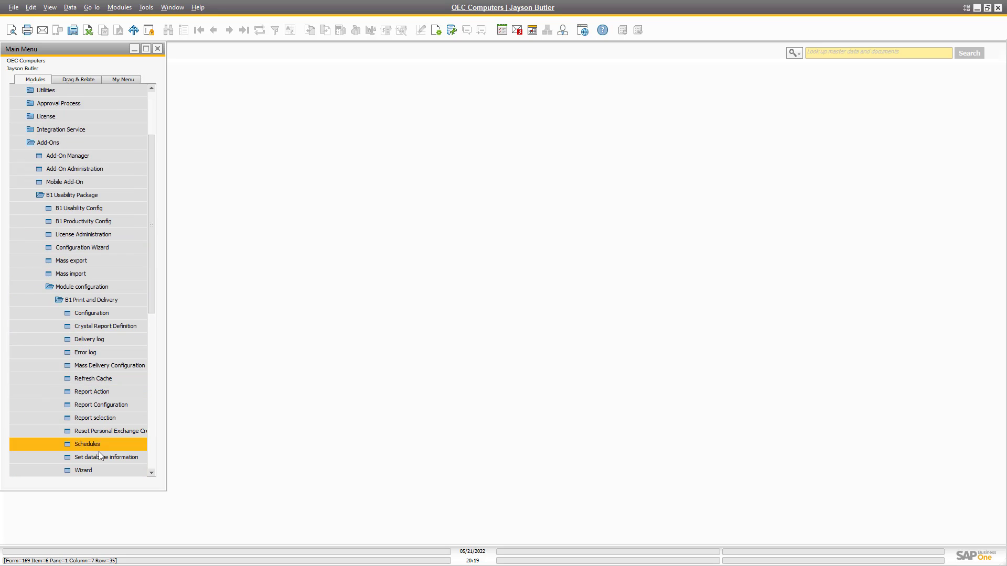
click(96, 467)
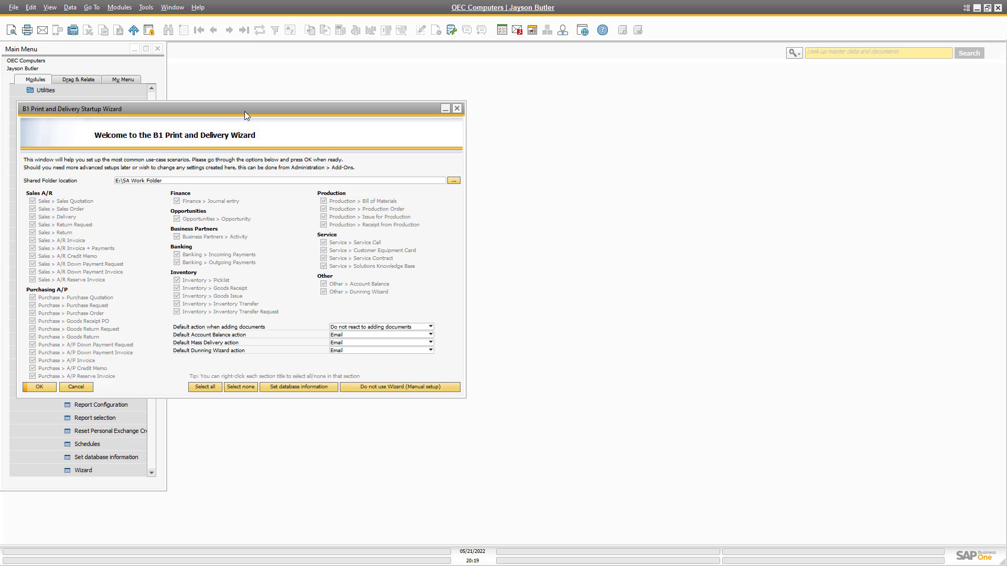
drag(215, 112, 584, 130)
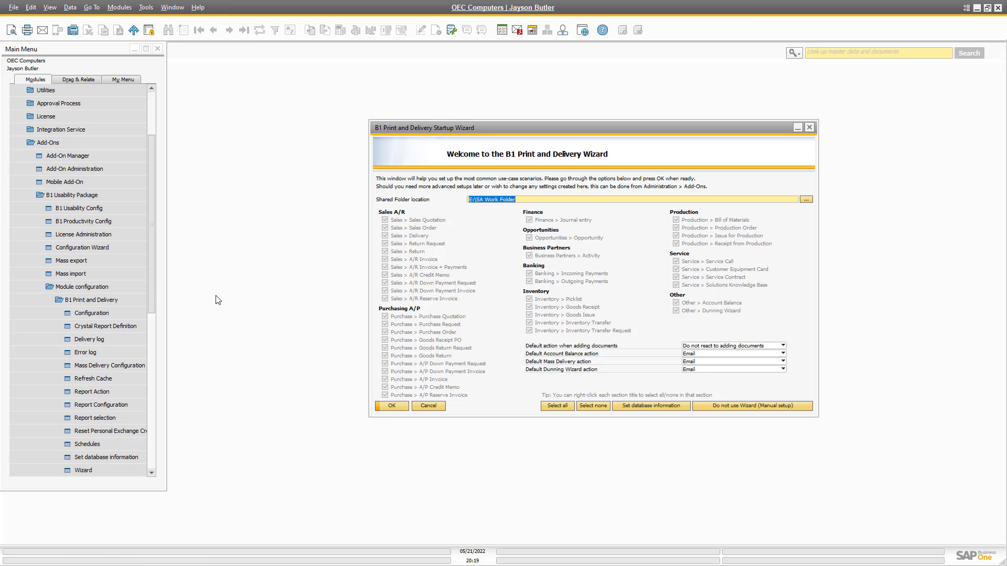
click(48, 143)
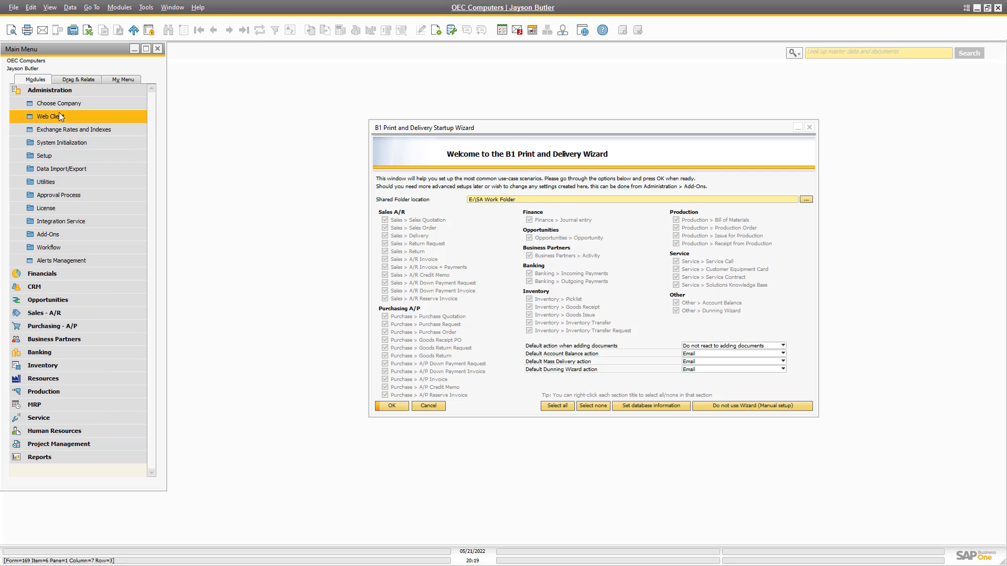
Open the recurring invoice templates and jump to the last one, template 3 for Star Company.
click(56, 314)
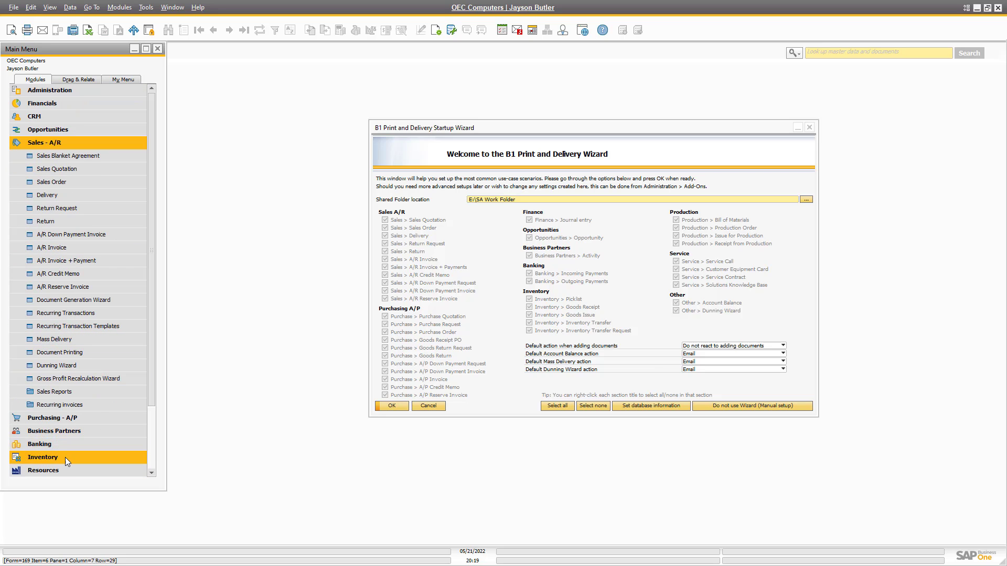
click(45, 407)
click(48, 417)
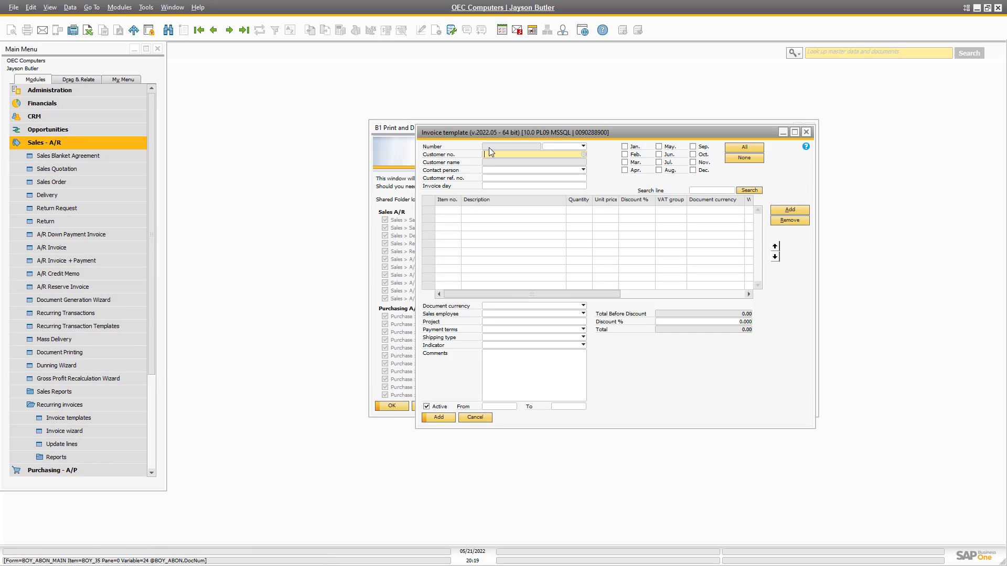
drag(490, 137, 393, 98)
key(ctrl+Page_Down)
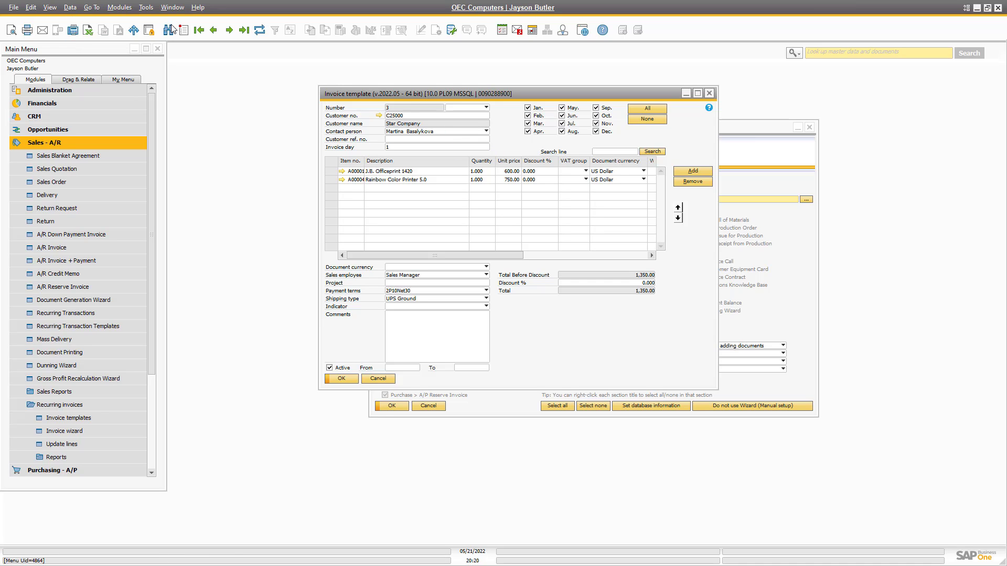
Step back to invoice template 2 (Parameter Technology, 600.00) and shift the window up-left.
click(213, 30)
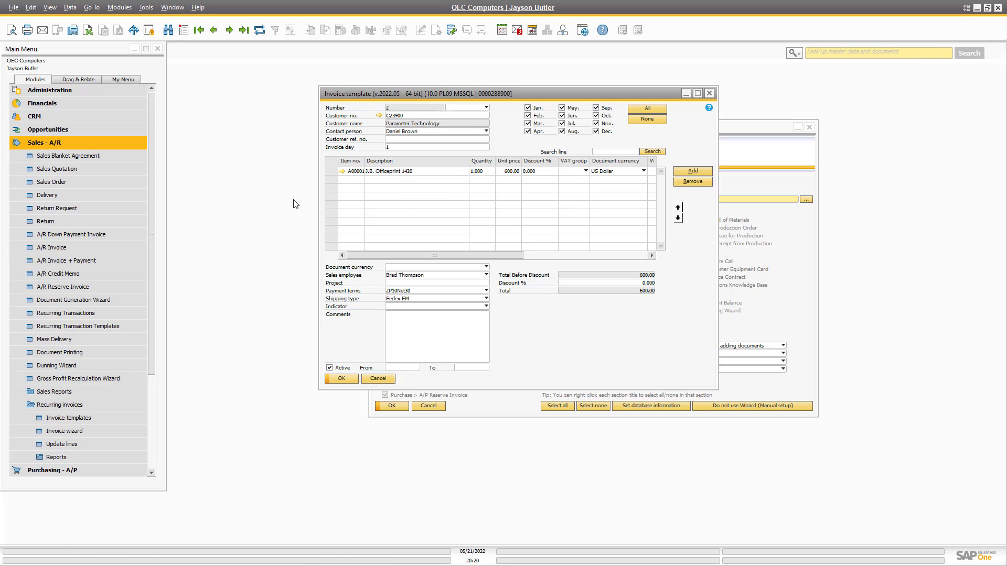
drag(365, 96, 281, 80)
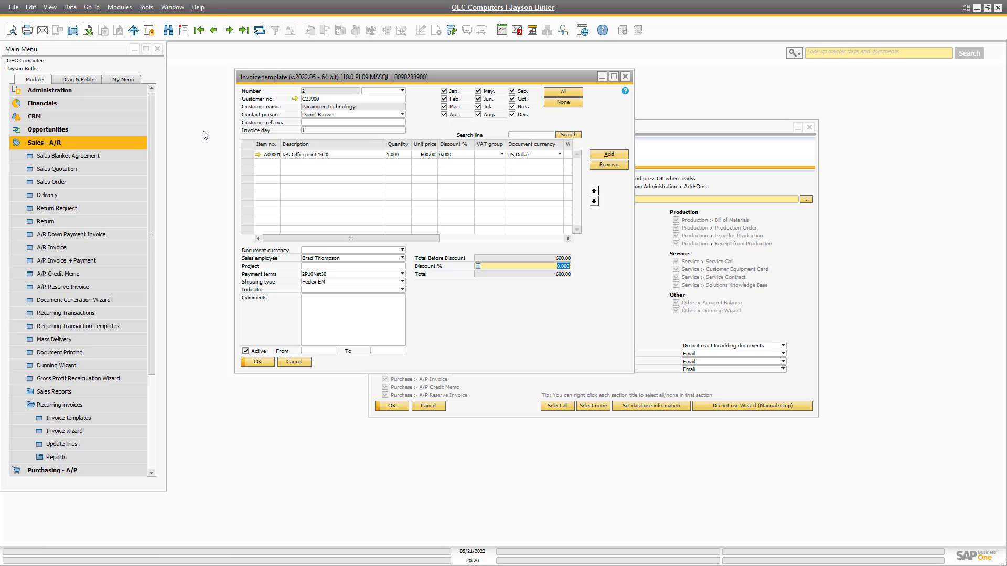
click(16, 37)
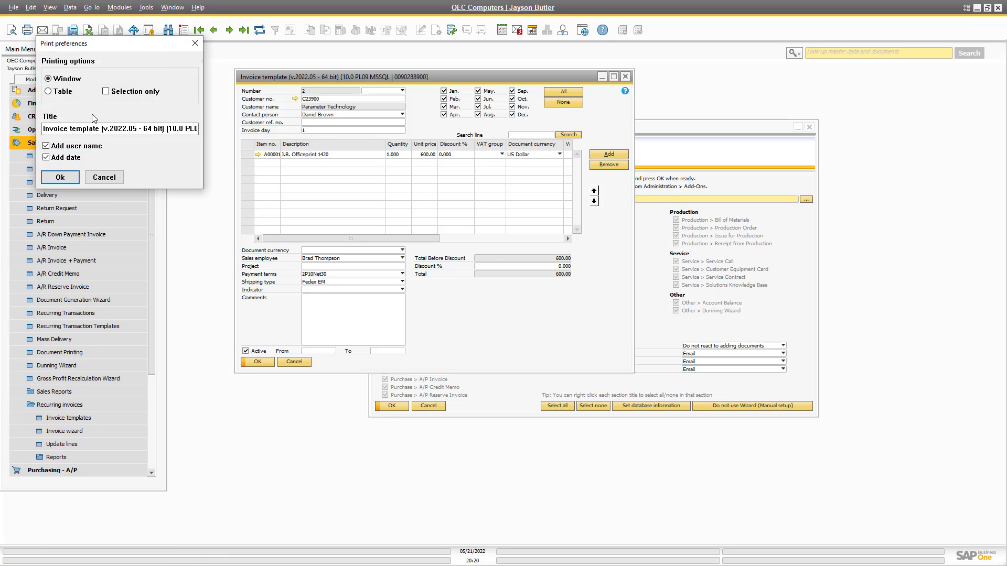
click(69, 177)
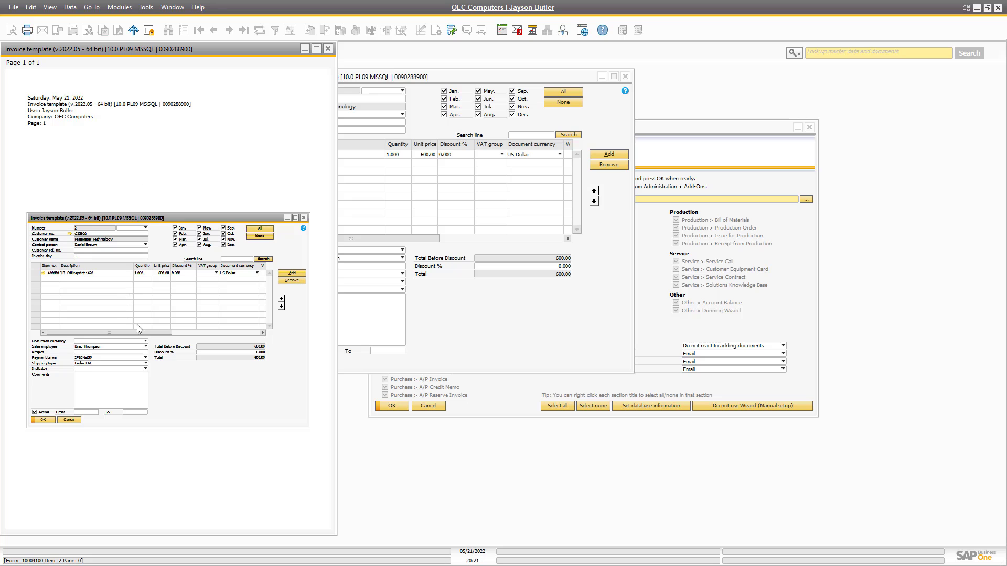
click(324, 52)
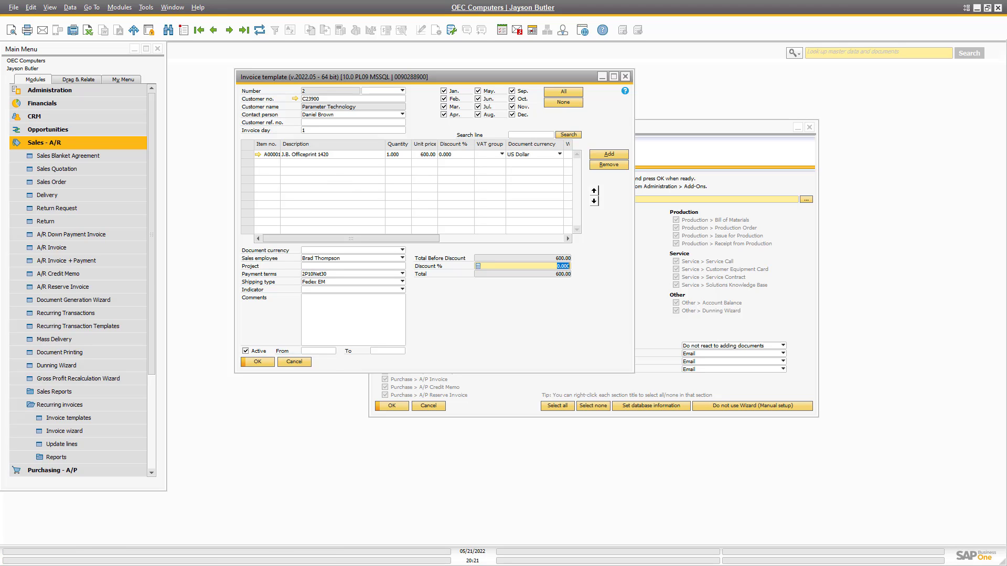
click(567, 265)
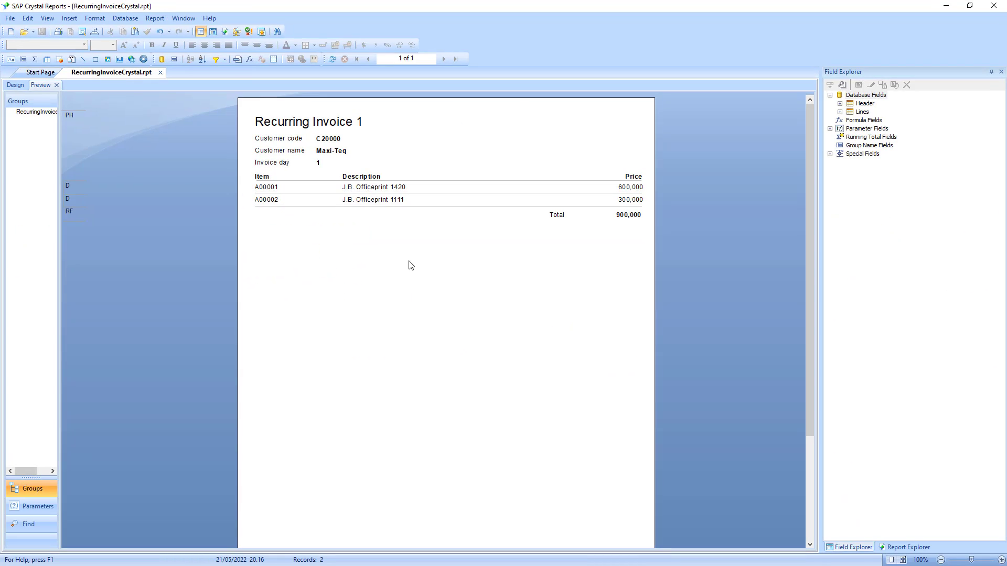
Inspect the Header and Lines SQL commands in Database Expert without changing anything.
right_click(855, 103)
click(855, 120)
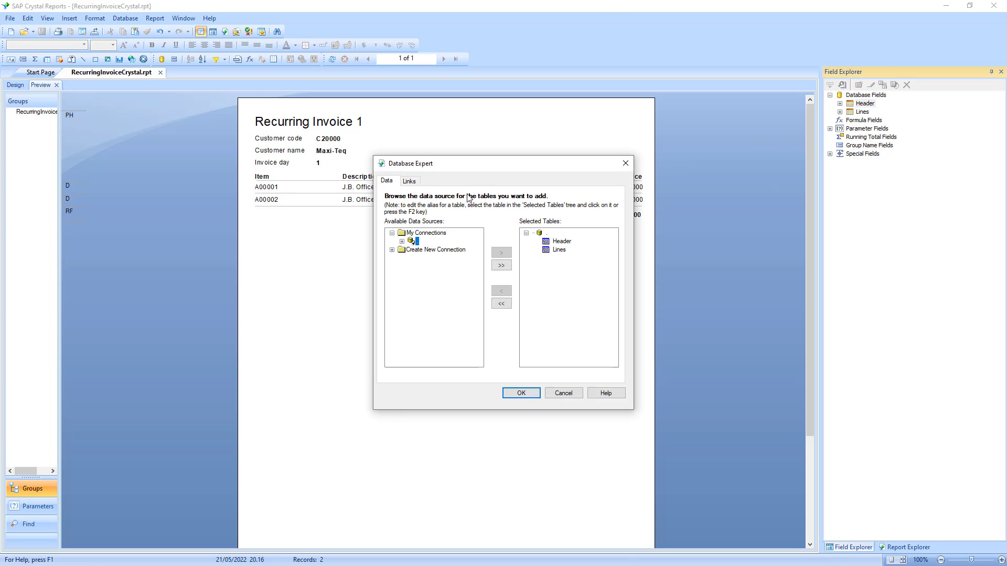
right_click(551, 243)
click(569, 254)
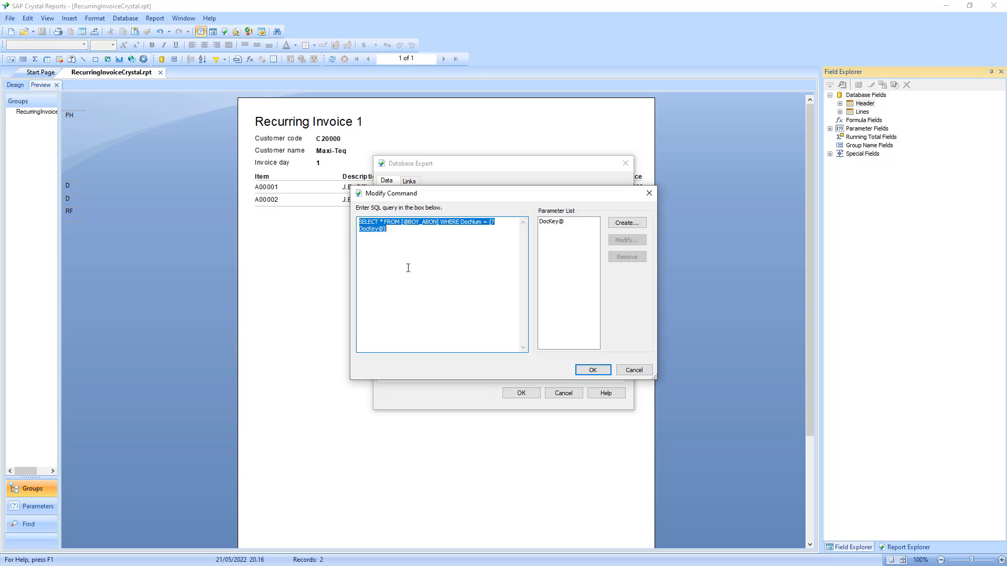
click(631, 370)
click(558, 250)
right_click(555, 254)
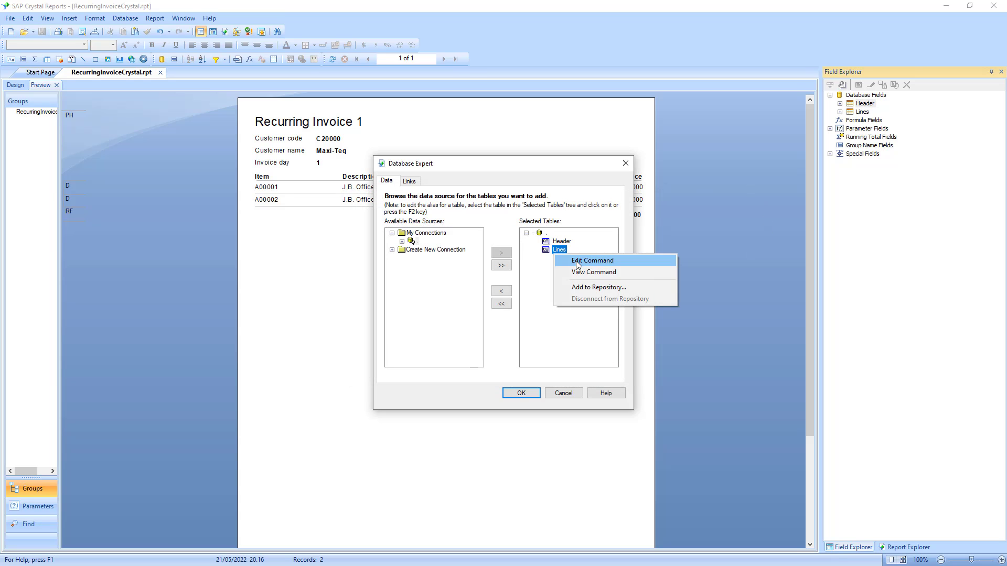
click(577, 260)
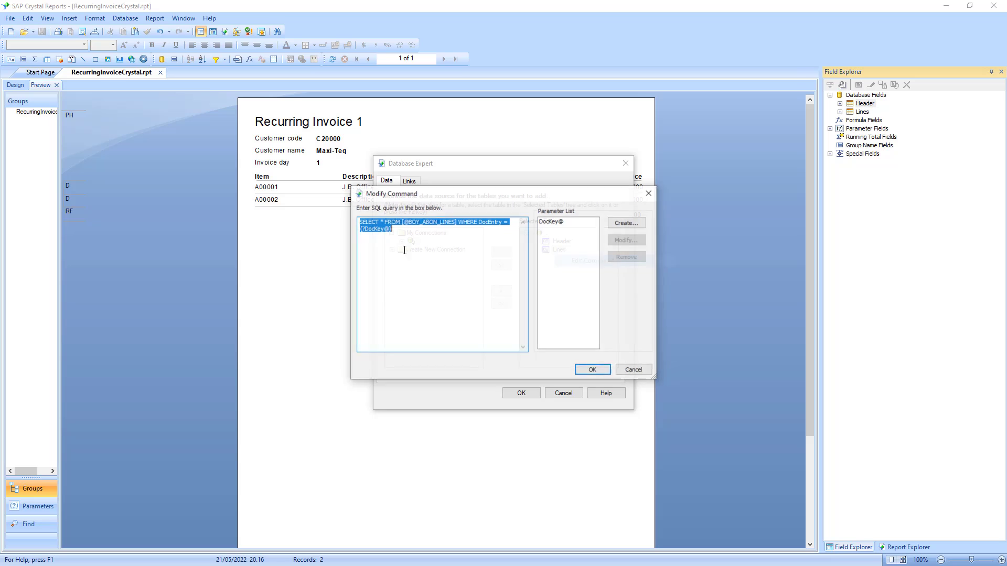
click(634, 371)
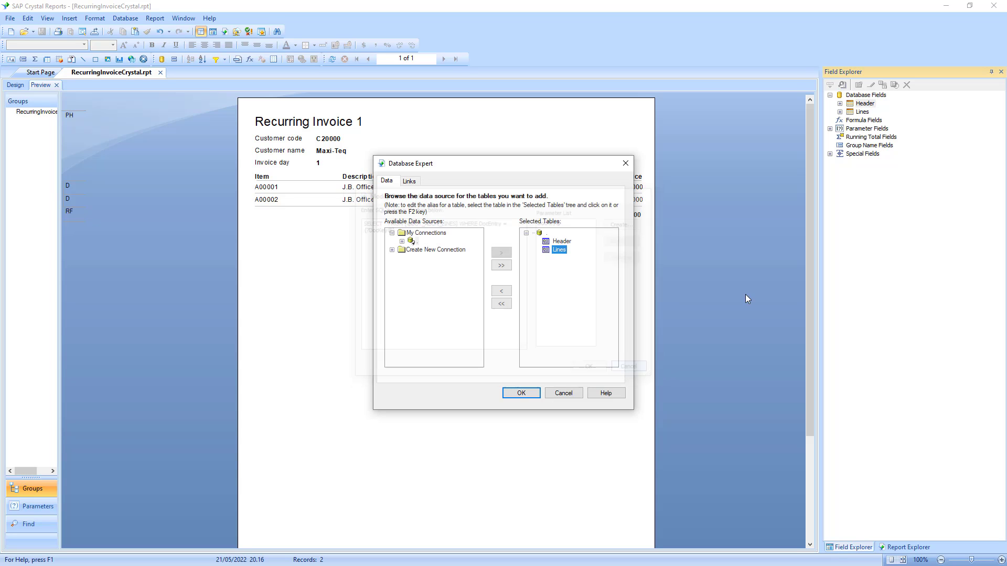
click(564, 392)
click(574, 313)
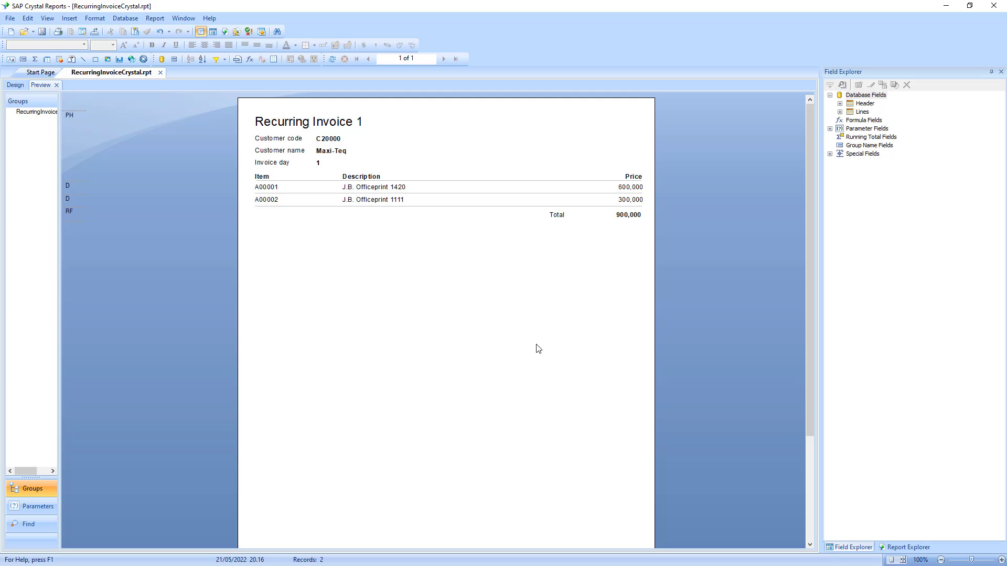
Refresh the report with DocKey@ = 3 and expand Parameter Fields to show DocKey@.
key(Return)
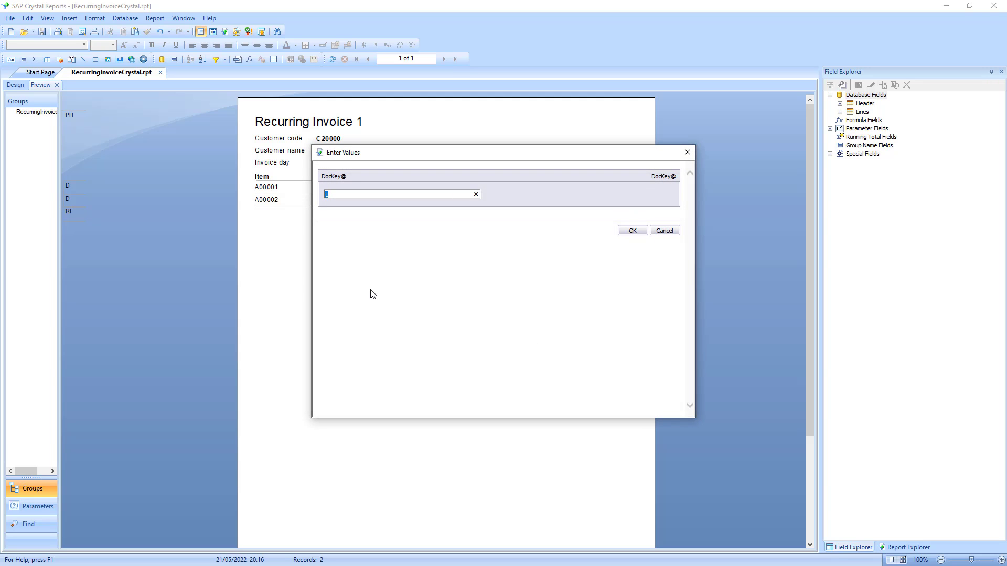
text(3)
key(Return)
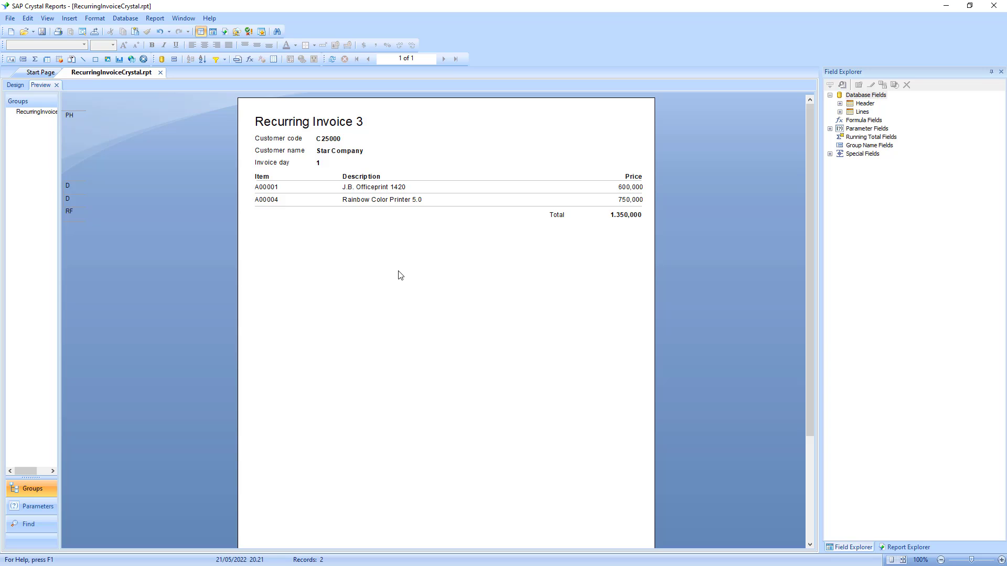
double_click(851, 129)
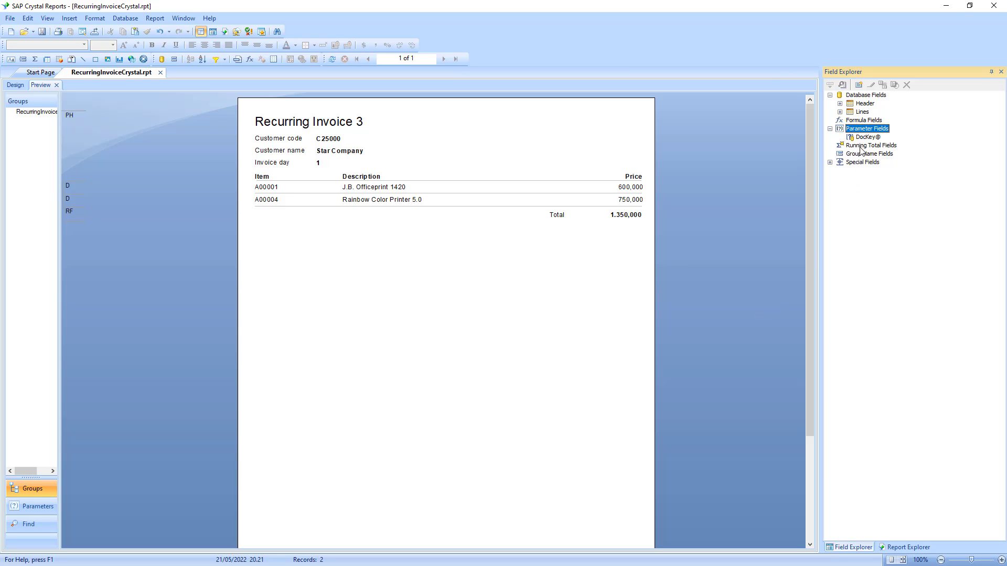
click(253, 289)
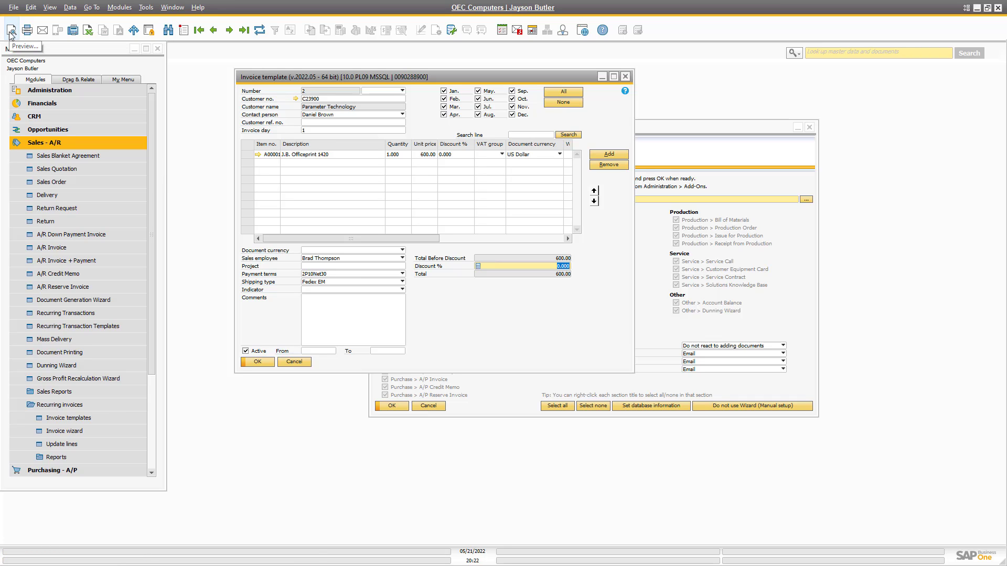
Close the startup wizard and the invoice template window.
click(40, 431)
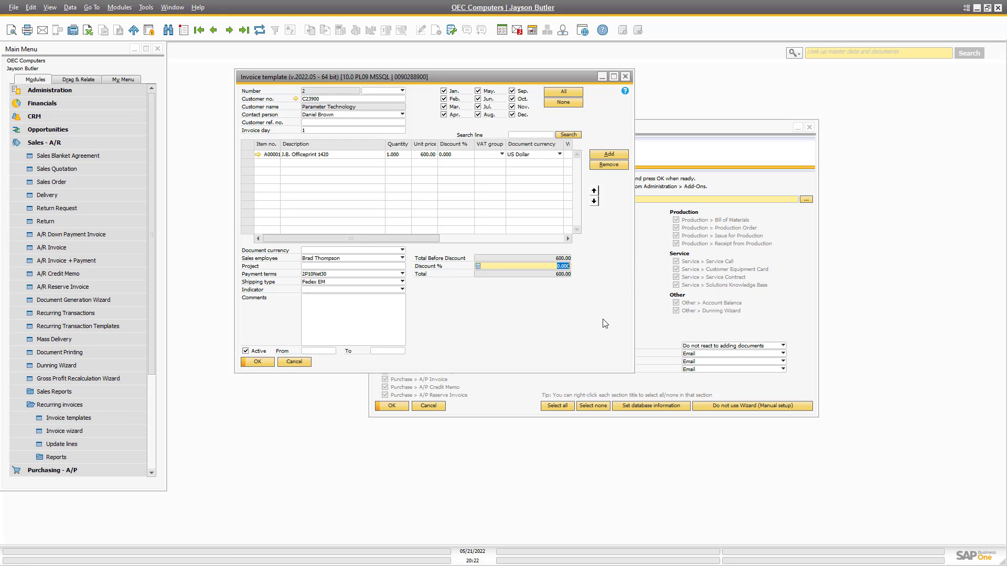
click(567, 299)
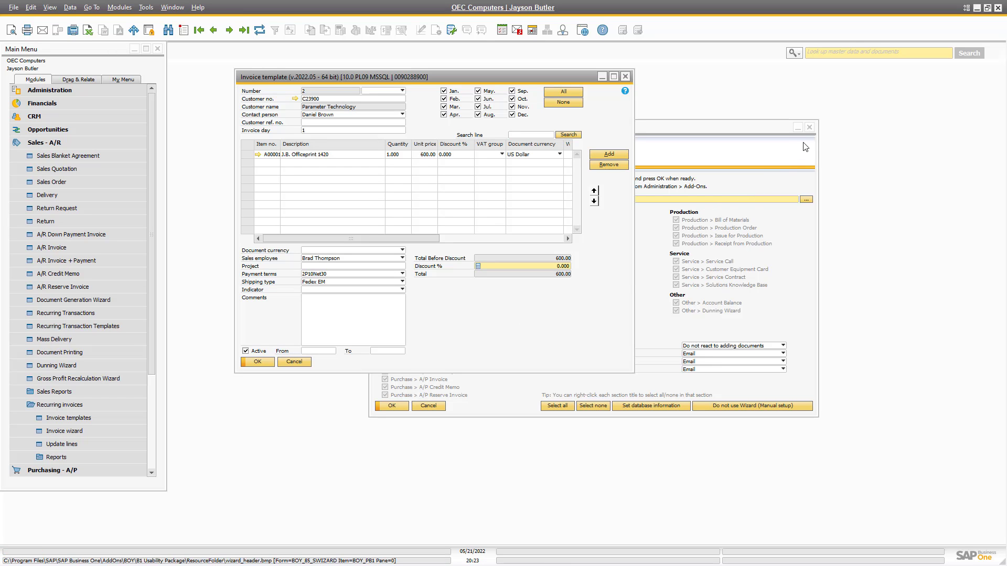
click(809, 127)
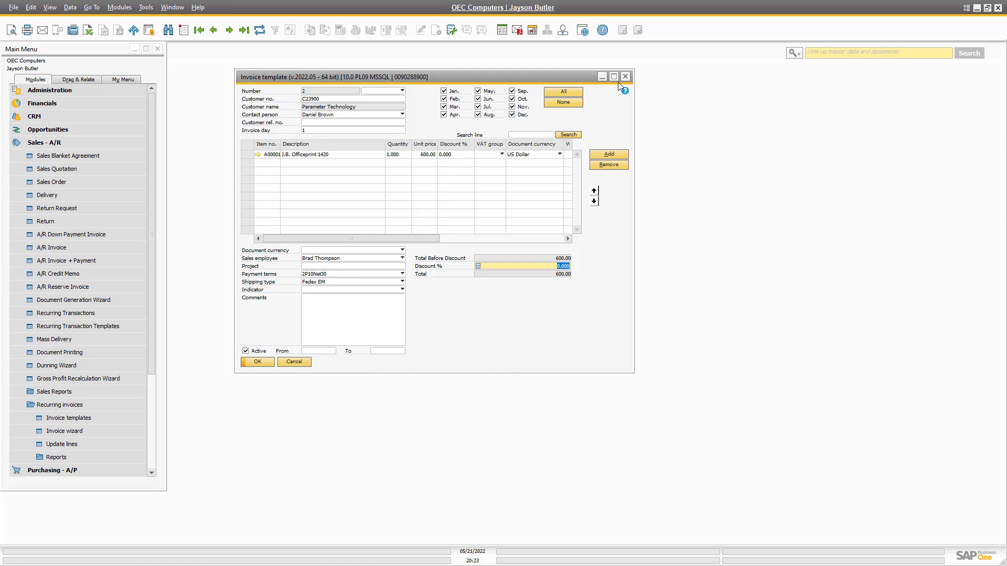
click(624, 77)
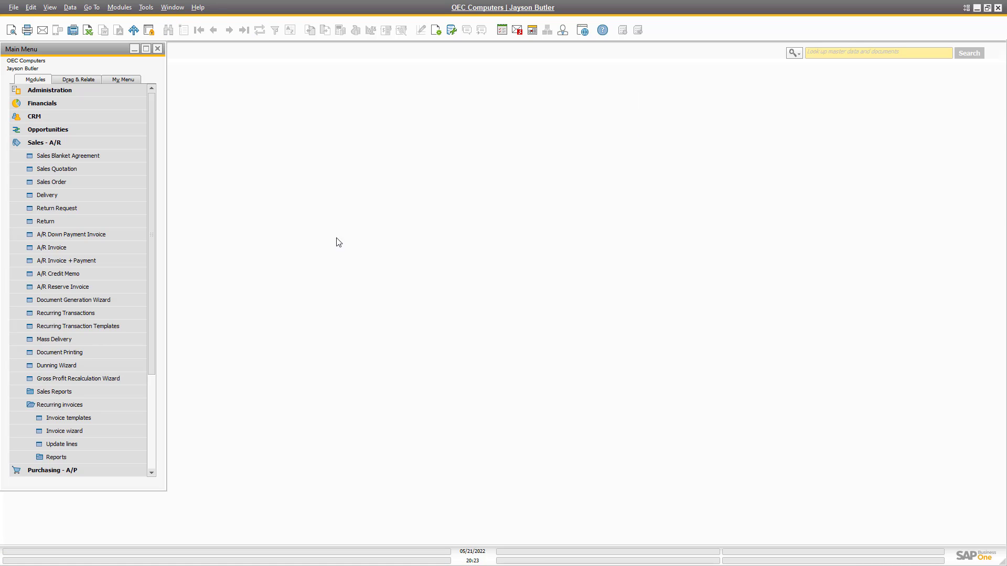
Open Crystal Report Definition from Add-Ons > B1 Usability Package > Module configuration > B1 Print and Delivery.
click(27, 92)
click(26, 236)
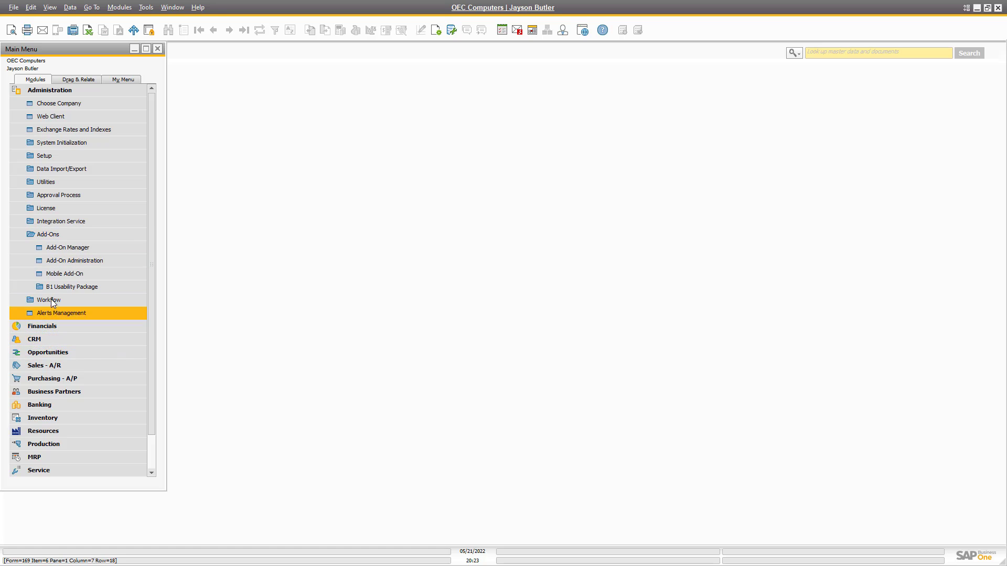
click(52, 287)
click(66, 379)
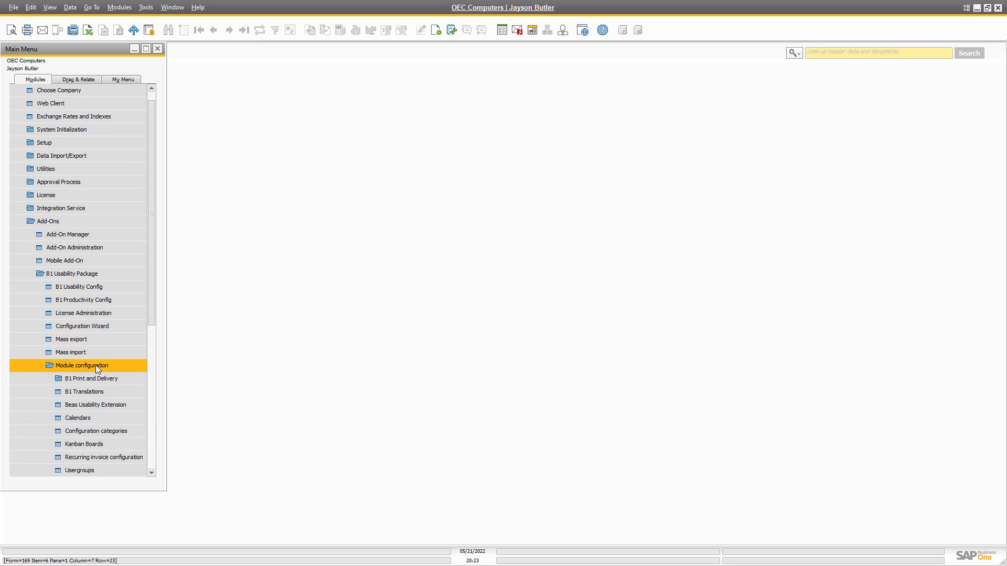
click(84, 379)
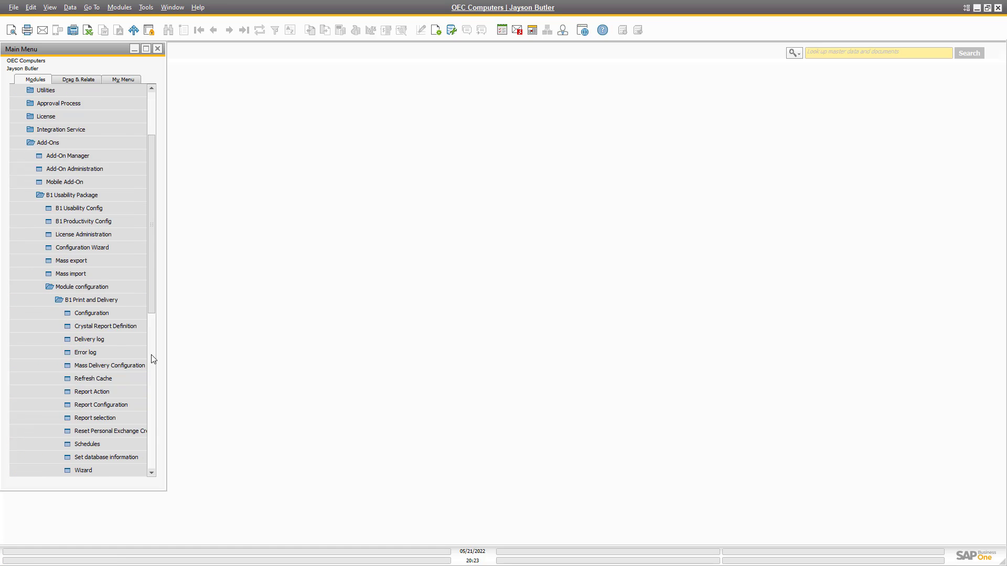
click(102, 327)
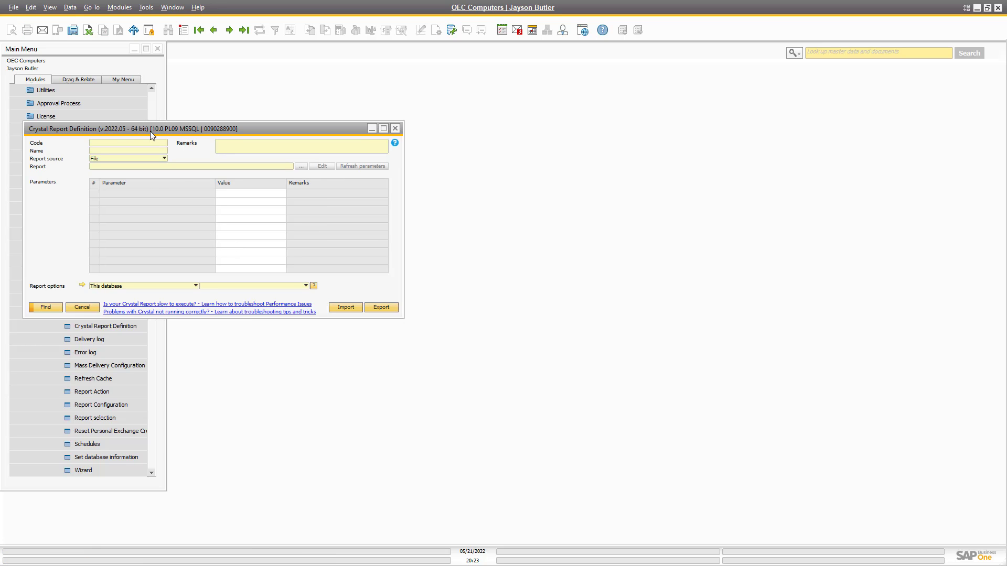
Start a new Crystal report definition named 'Recurring Invoice'.
drag(138, 128, 337, 165)
key(ctrl+a)
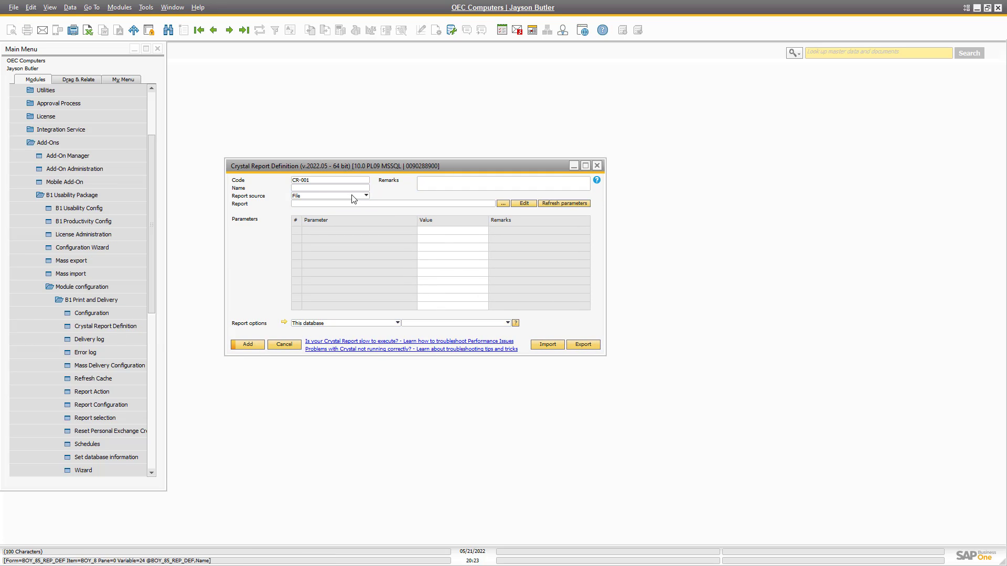
key(Tab)
text(Re)
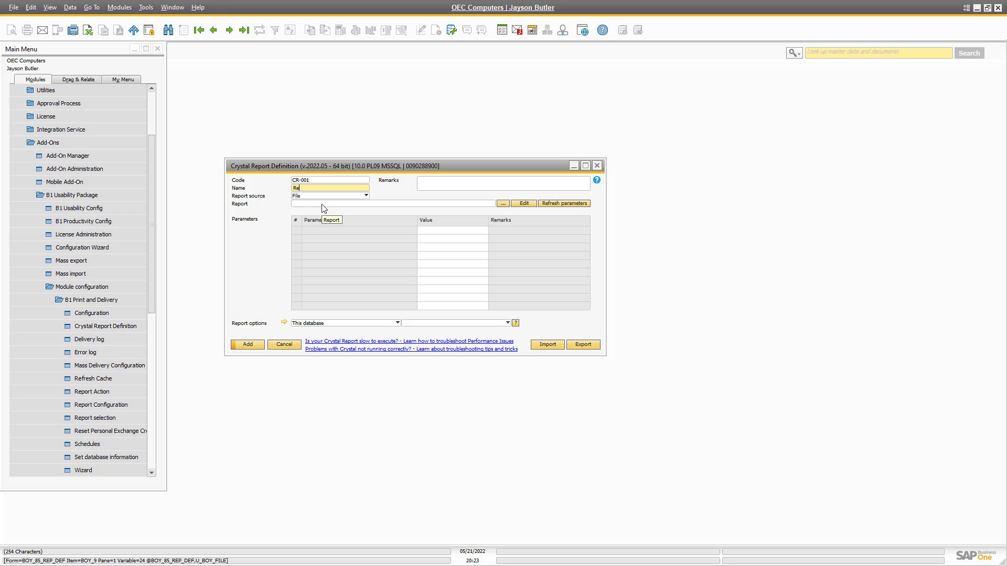
text(curring Invoice)
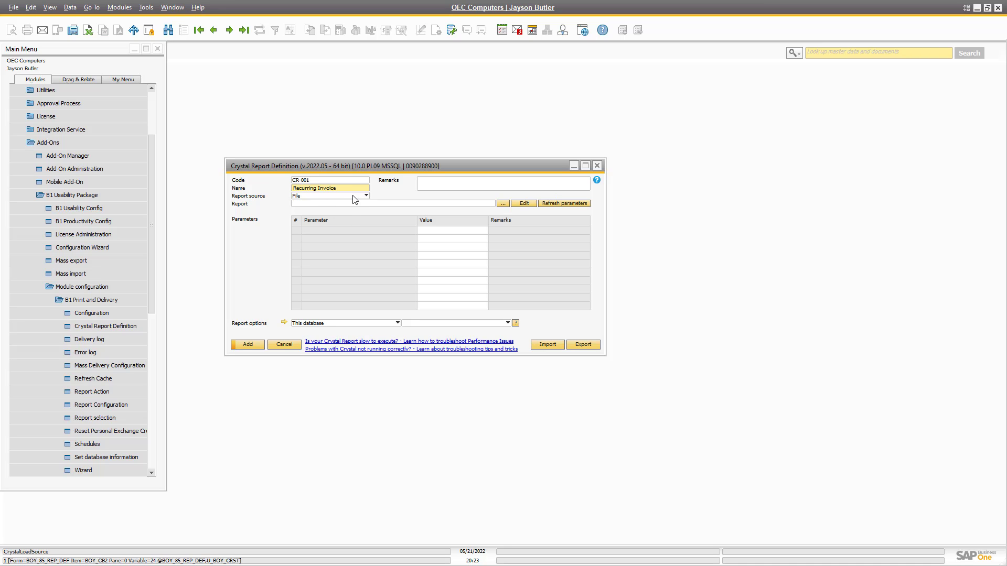
Link it to RecurringInvoiceCrystal.rpt, add it as CR-001, and reload the saved record.
click(337, 204)
click(503, 204)
scroll(164, 158, down, 1)
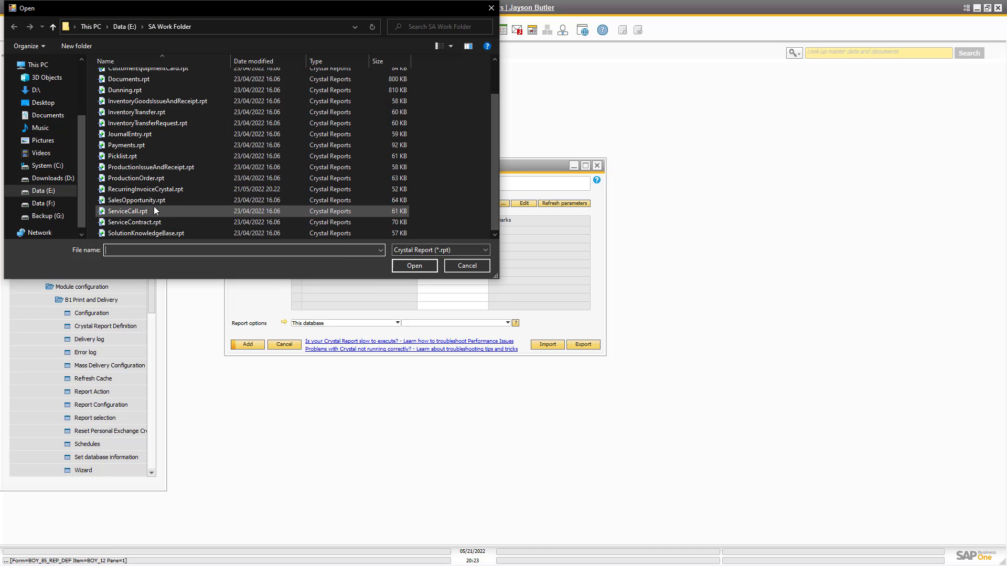
click(159, 190)
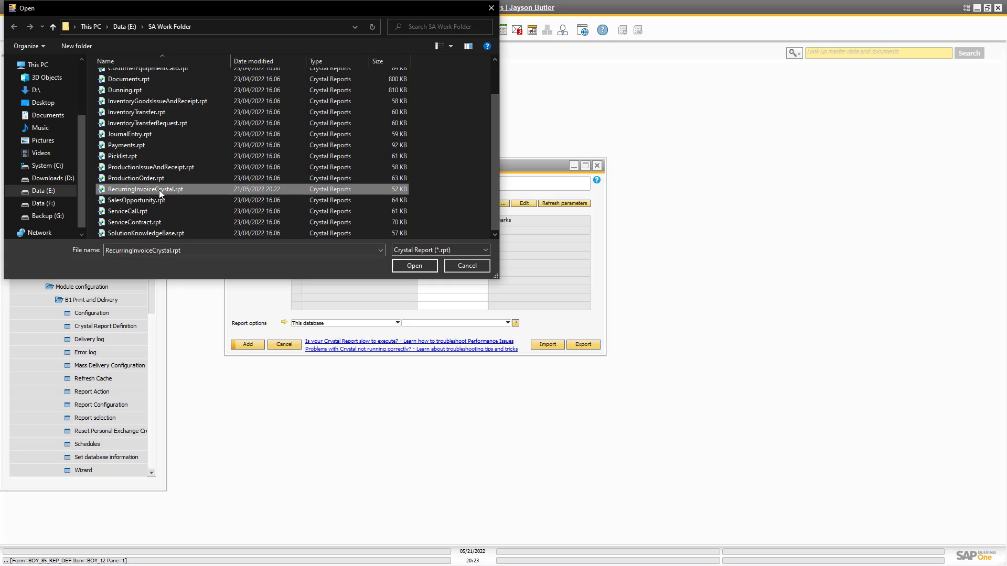
double_click(159, 190)
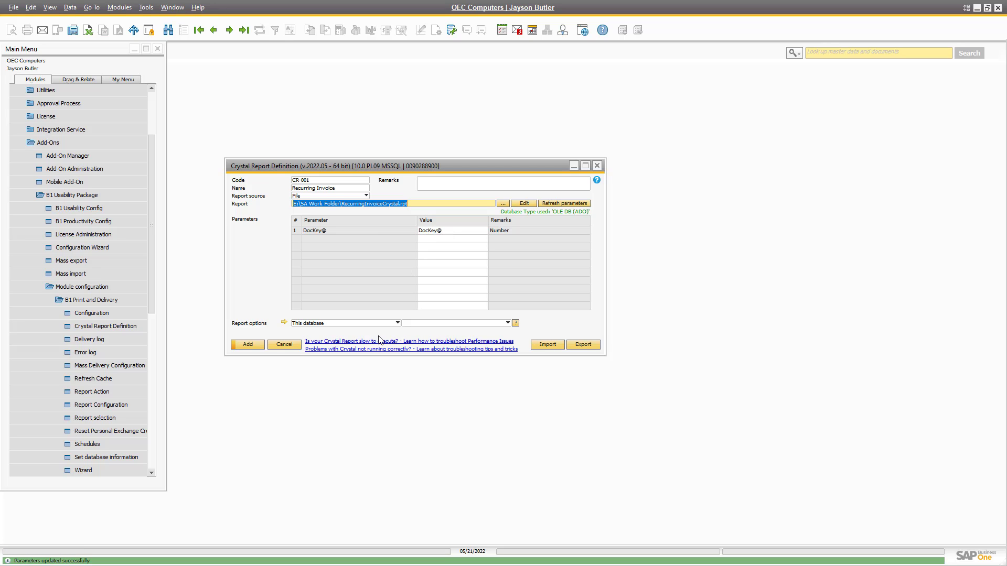
click(244, 346)
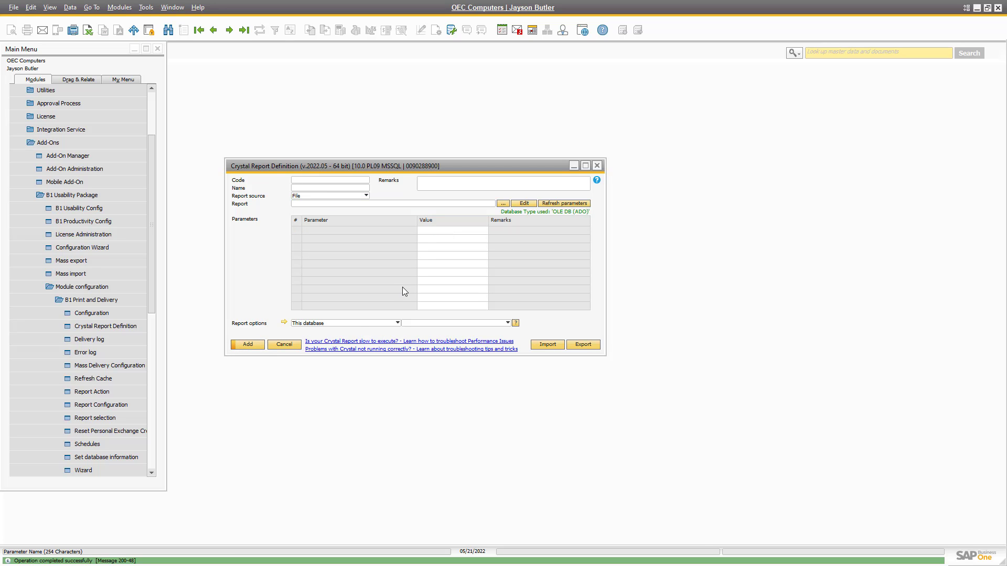
key(Page_Up)
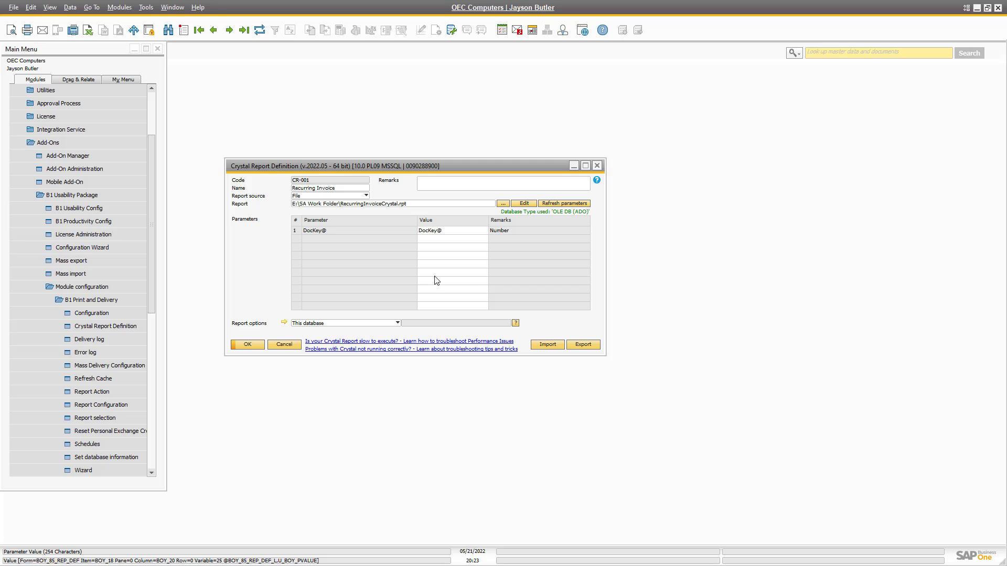
drag(394, 169, 487, 153)
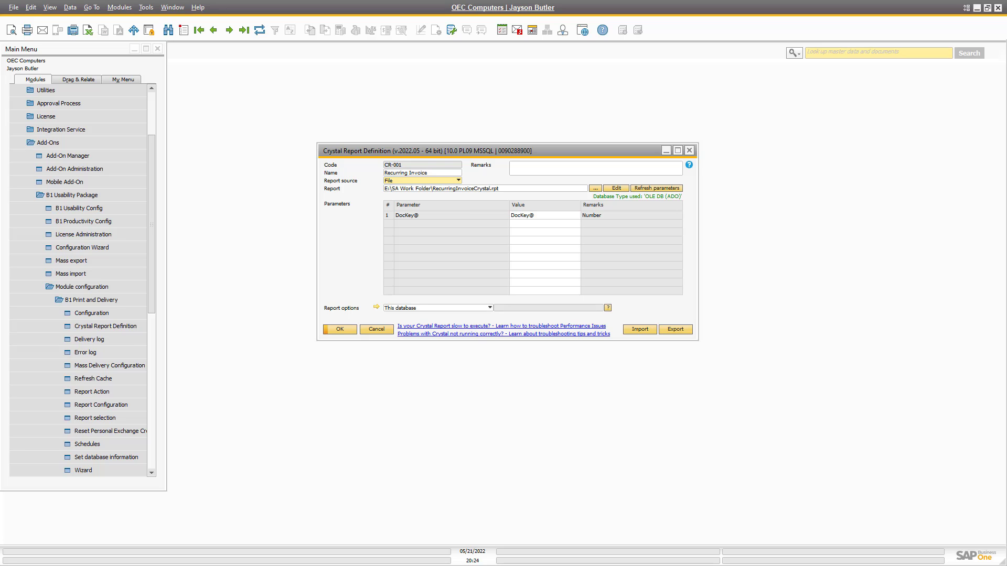
Open the Report Configuration form under B1 Print and Delivery.
click(65, 288)
click(369, 204)
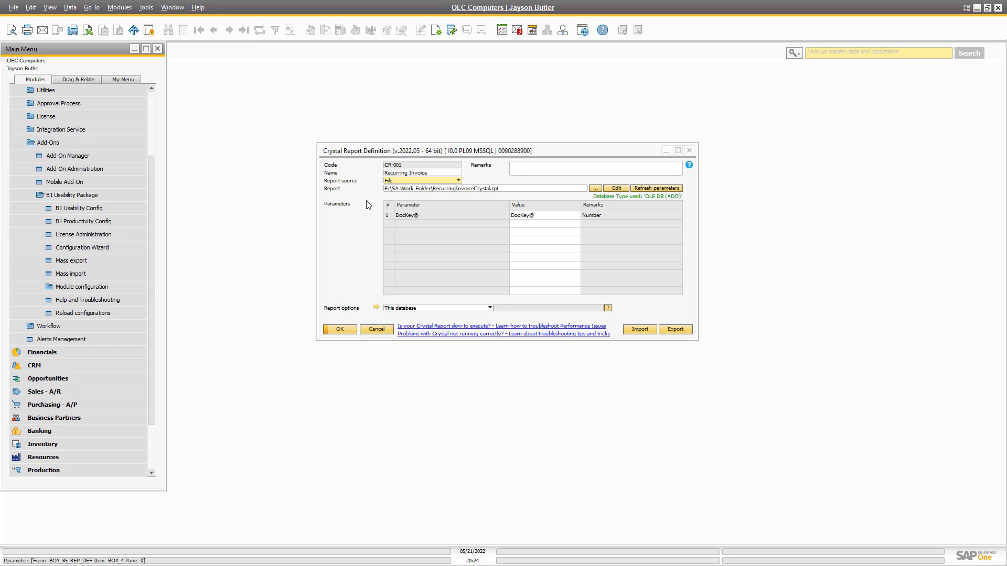
click(74, 288)
click(90, 300)
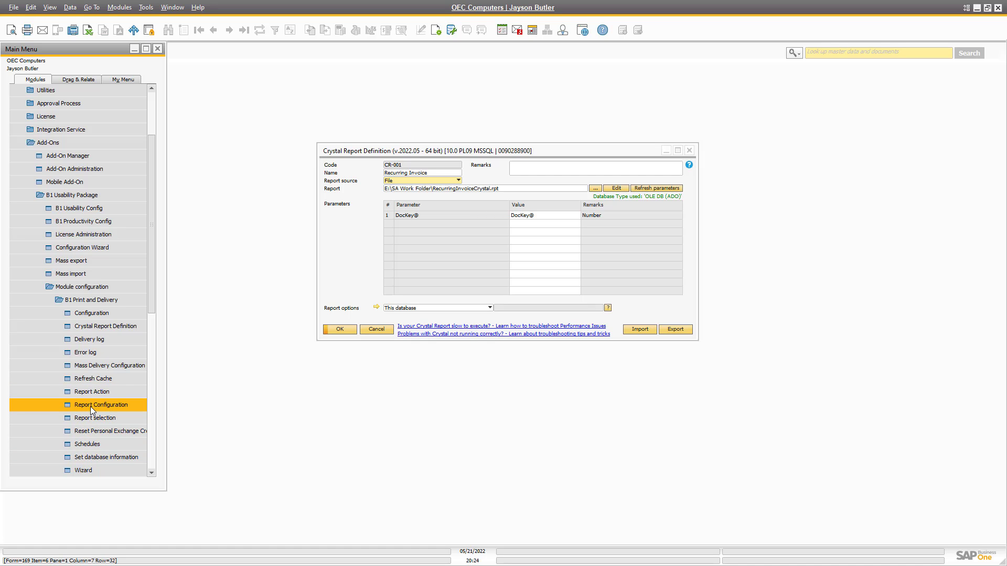
click(90, 407)
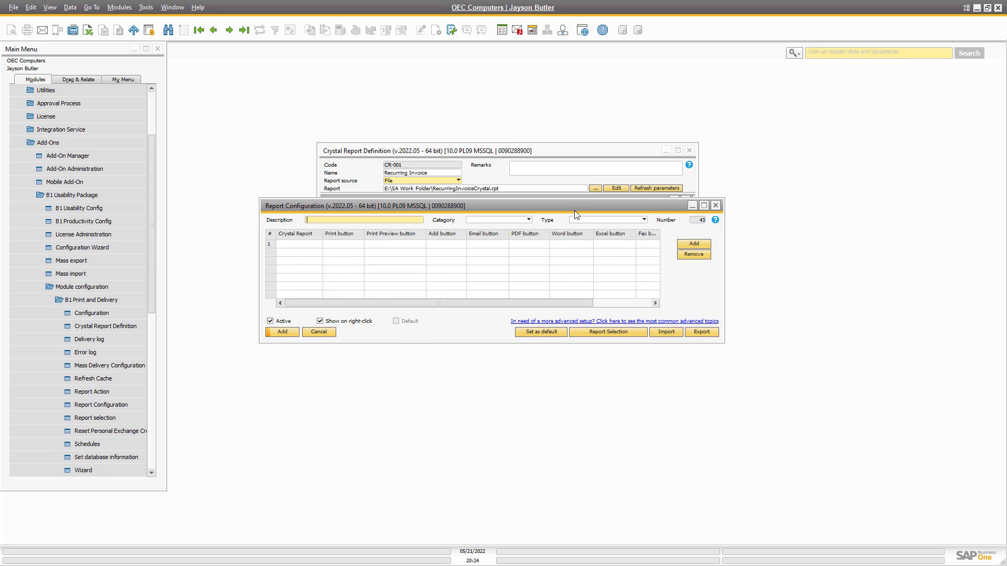
click(536, 235)
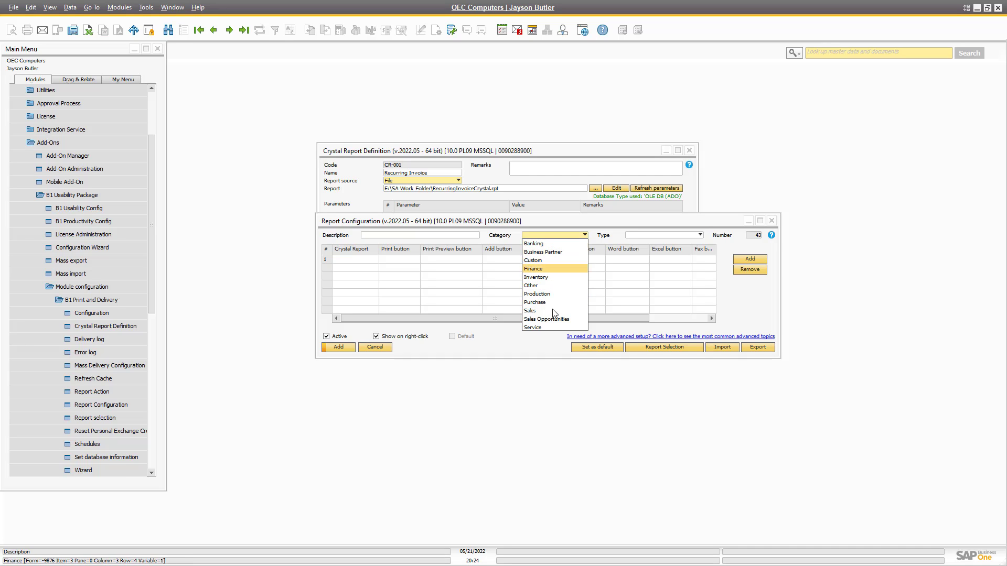
click(389, 235)
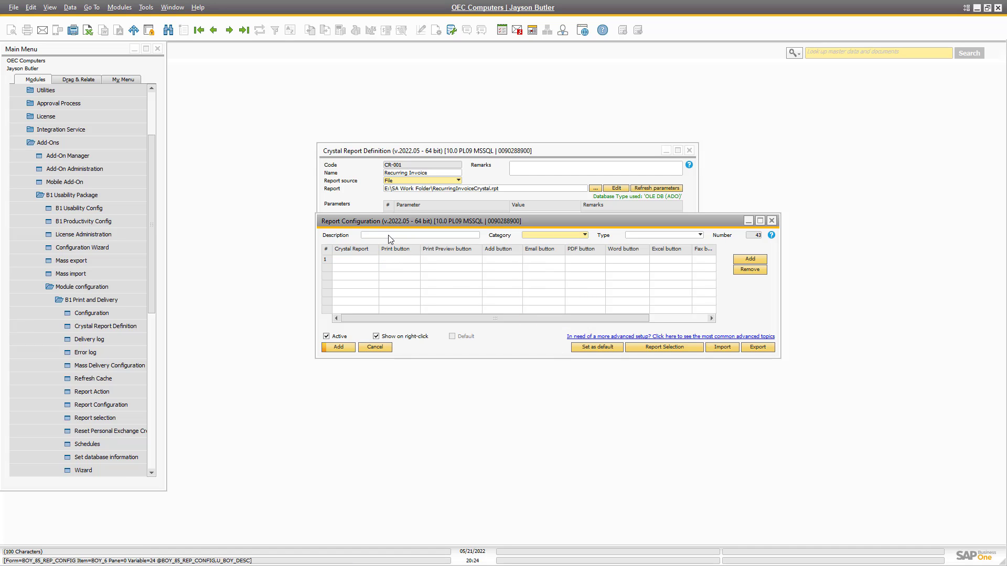
Fill row 1 with Crystal report CR-001 and set its category to Custom.
click(360, 262)
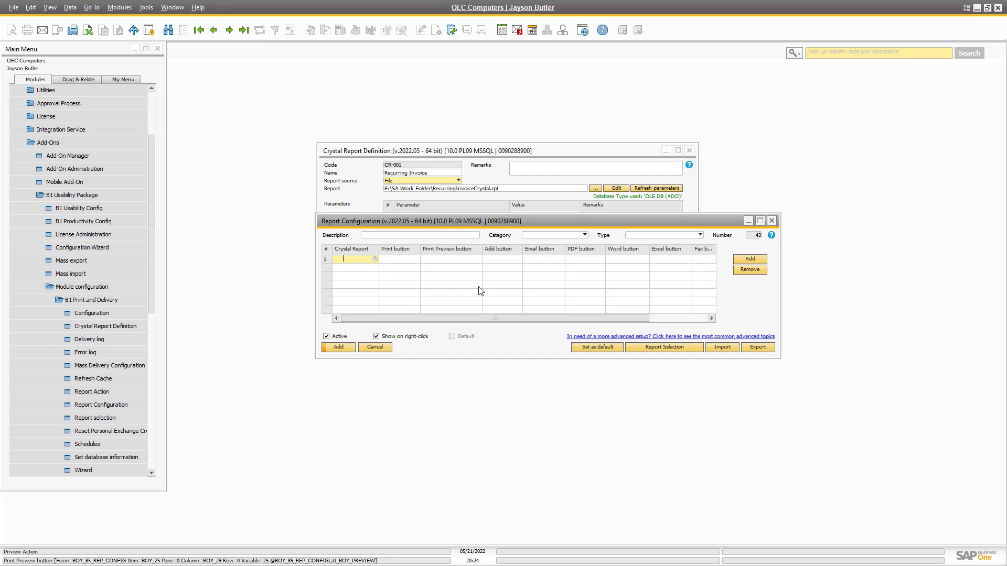
key(Tab)
scroll(498, 307, down, 5)
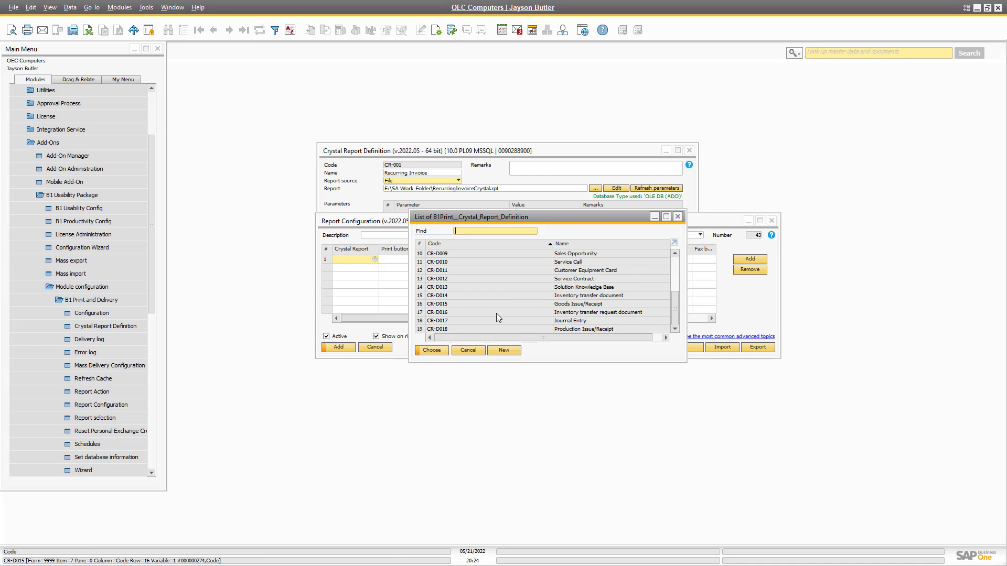
scroll(501, 309, up, 4)
scroll(505, 288, up, 2)
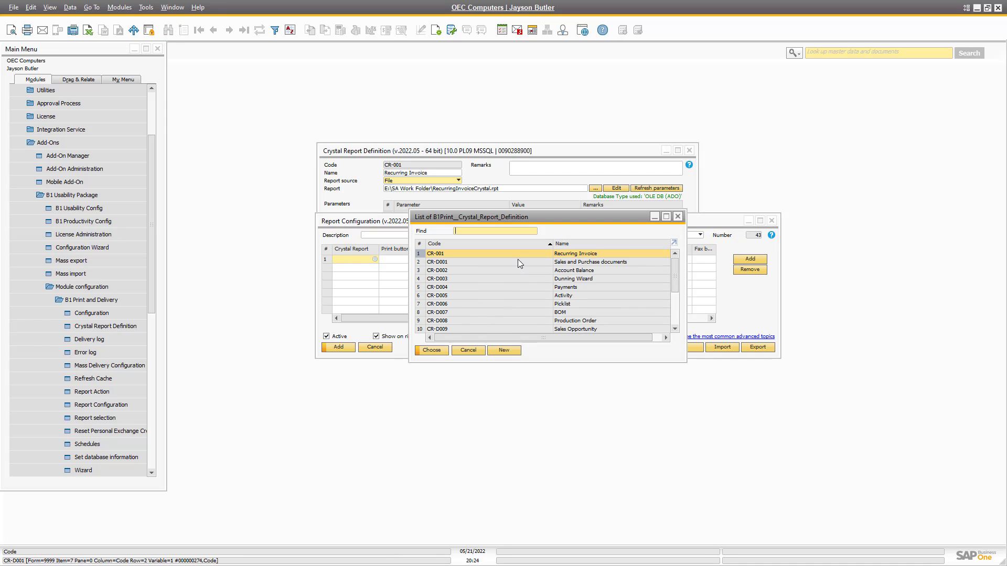
double_click(511, 255)
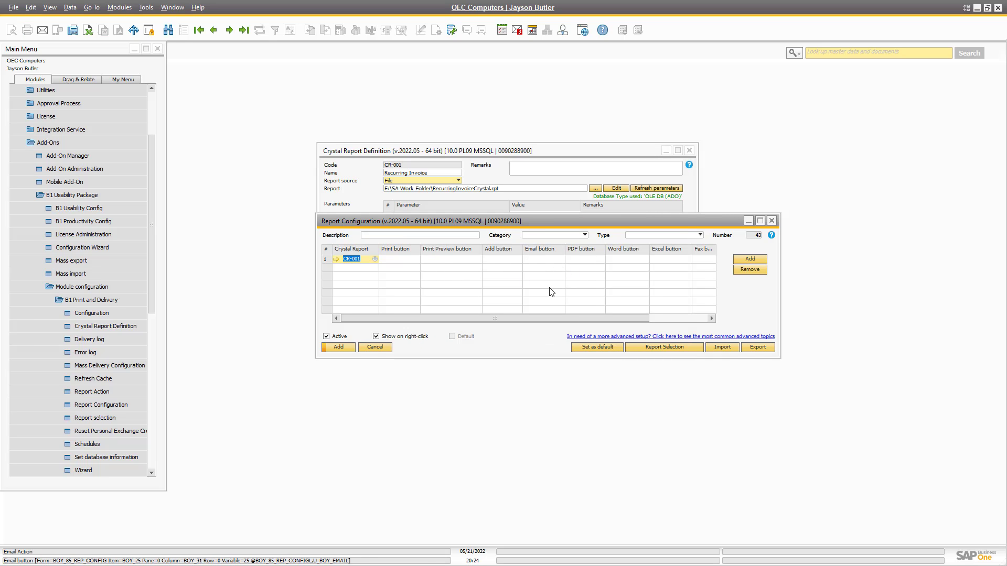
click(552, 236)
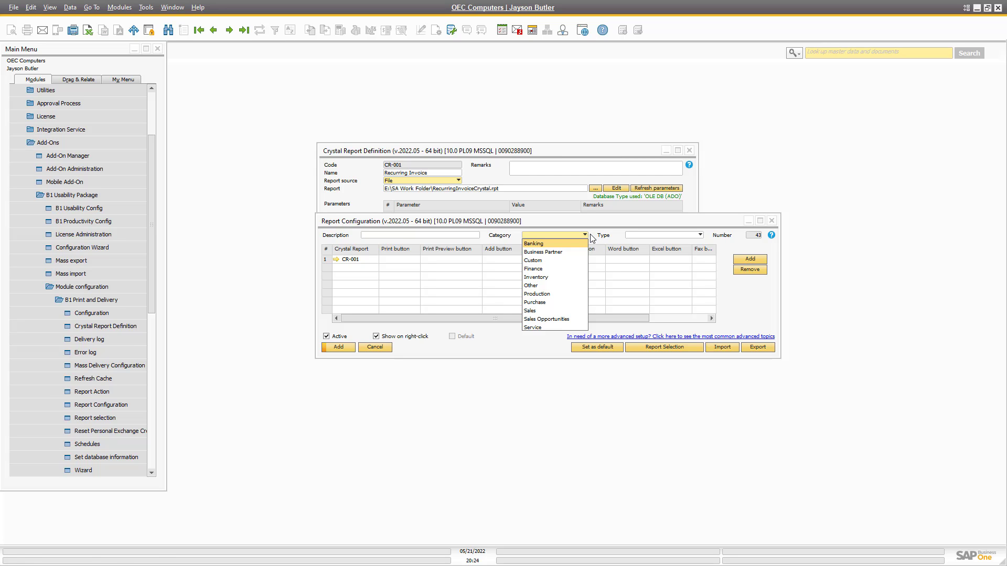
click(549, 261)
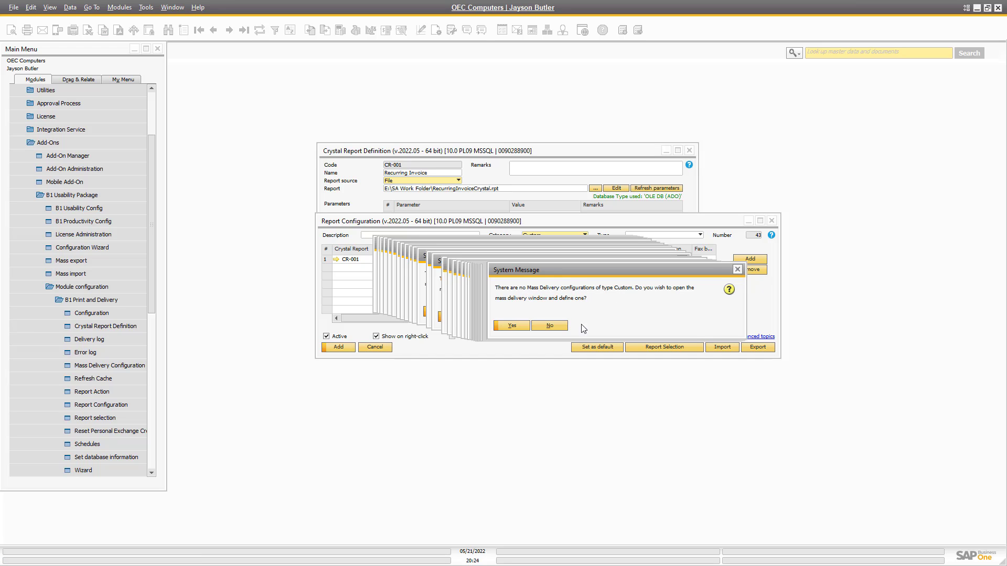
Accept defining a Custom mass delivery configuration and browse the existing records from DP-041 back.
click(509, 326)
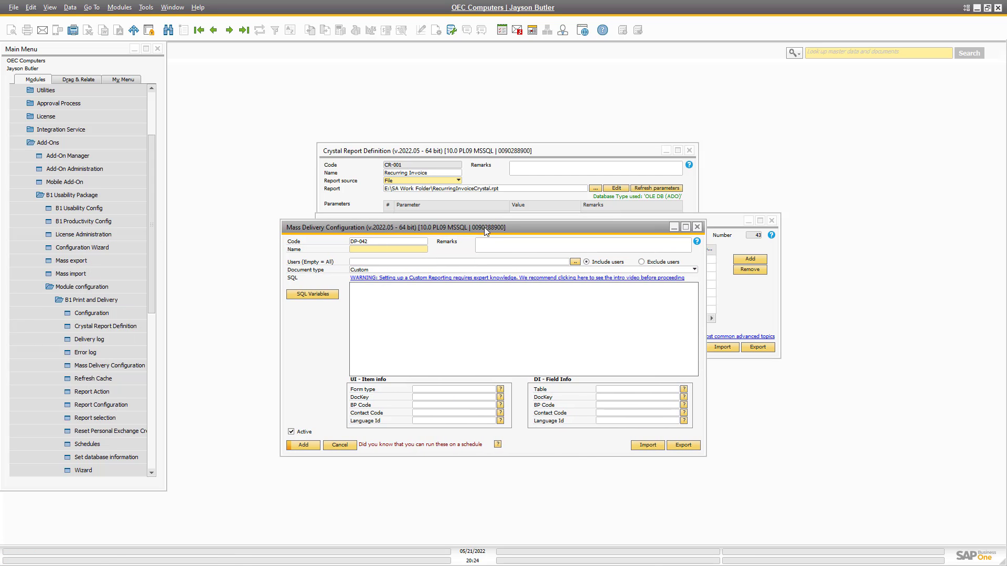
scroll(62, 377, down, 1)
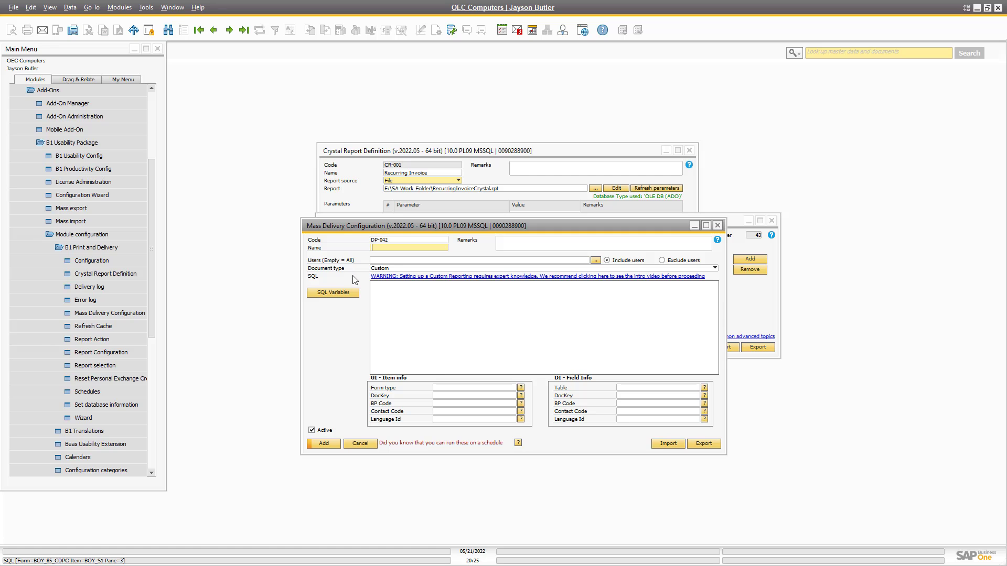
drag(350, 228, 430, 218)
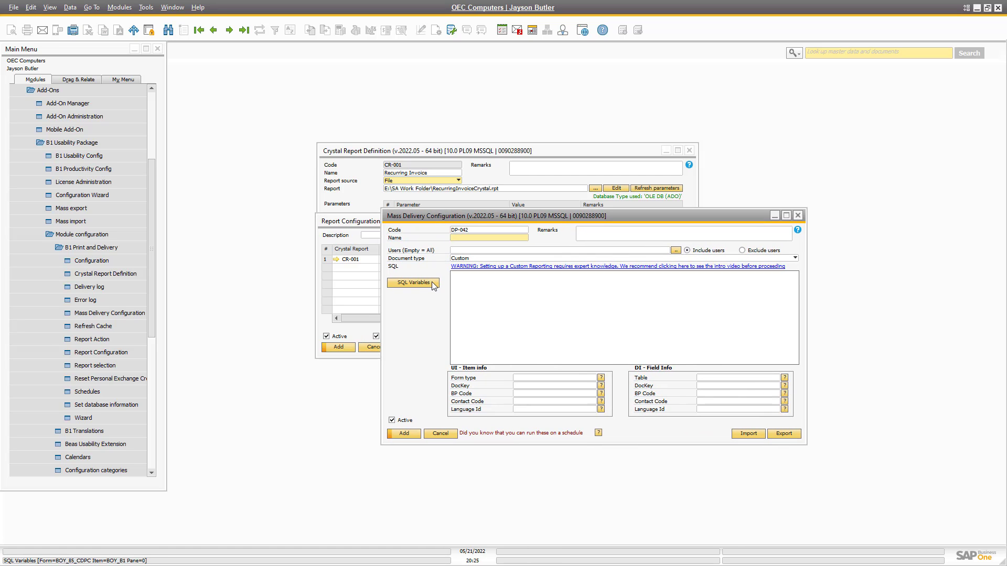
click(432, 282)
click(406, 299)
key(Page_Up)
key(Page_Up)
key(Page_Up)
key(Page_Up)
key(Page_Up)
key(Page_Up)
key(Page_Up)
key(Page_Up)
key(Page_Up)
key(Page_Up)
key(Page_Up)
key(Page_Up)
key(Page_Up)
key(Page_Up)
key(Page_Up)
key(Page_Up)
key(Page_Up)
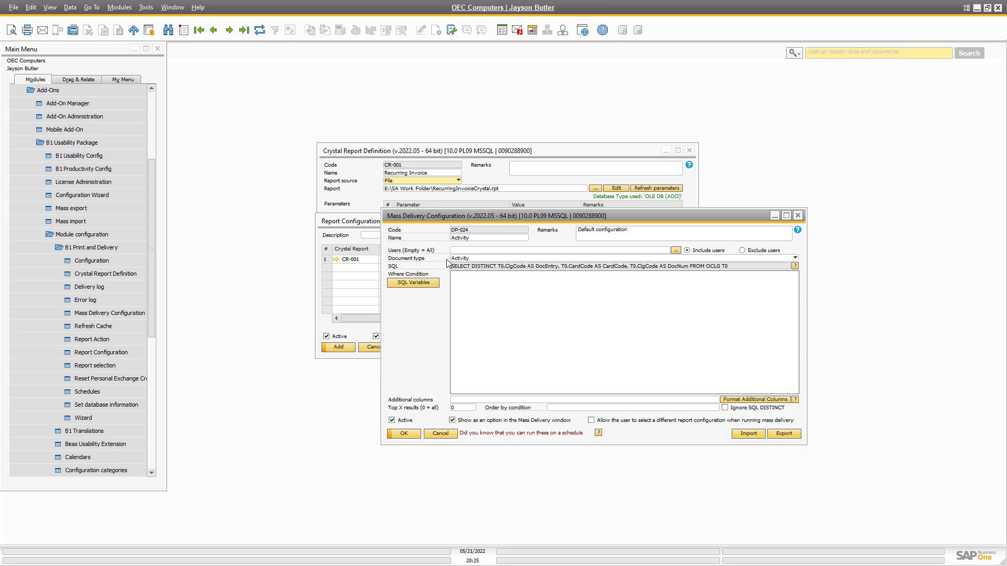
Create new mass delivery configuration DP-042 named 'Recurring Invoice'.
key(ctrl+a)
key(Tab)
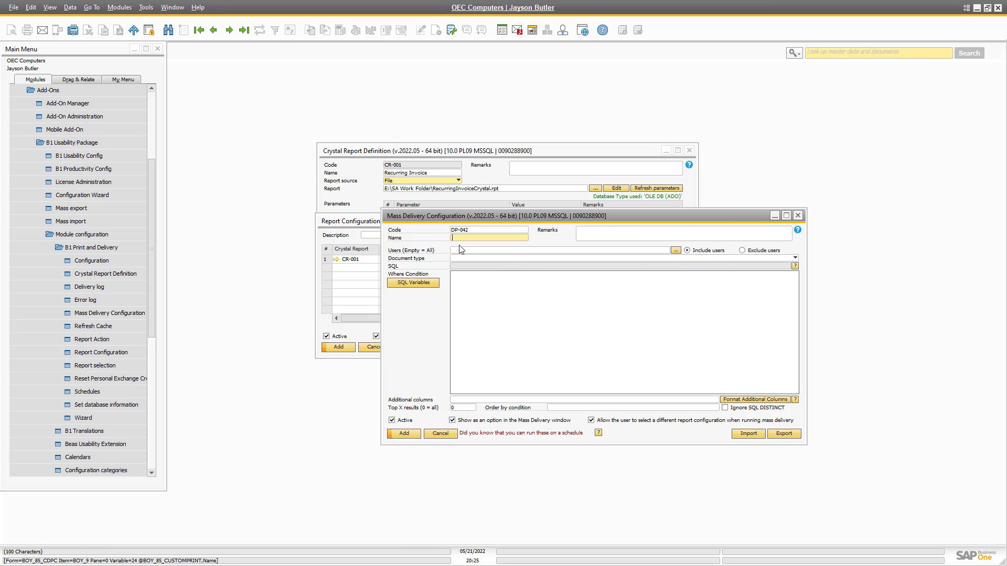
text(Rec)
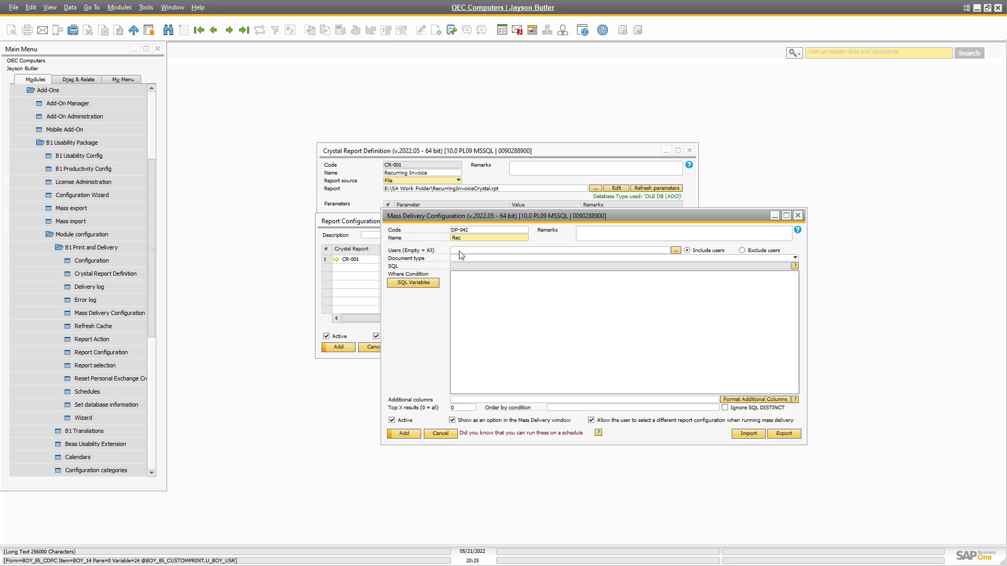
text(urring Invoice)
Open a second Mass Delivery Configuration window on DP-003 'Sales order' and select its Where Condition.
click(84, 313)
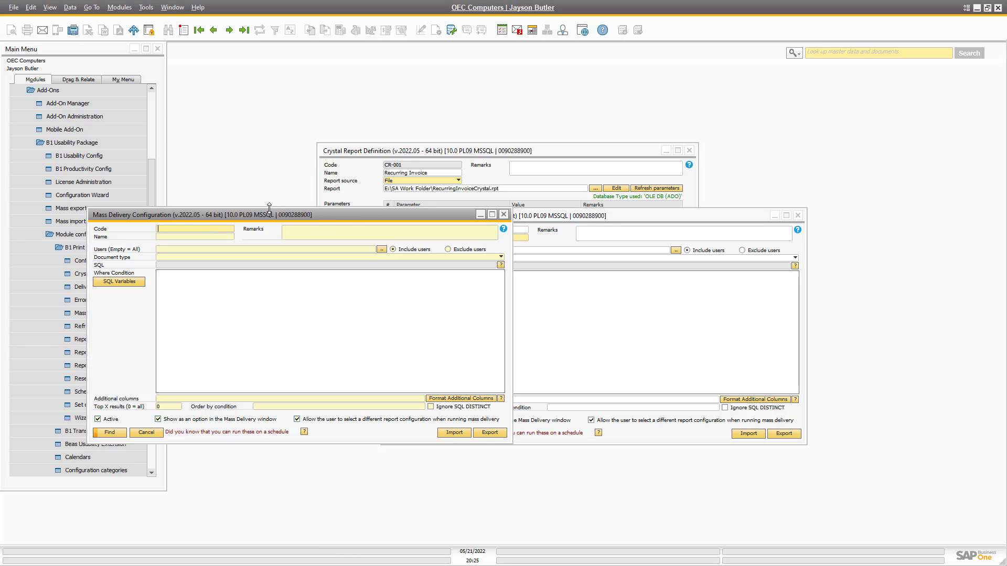
drag(263, 215, 360, 79)
key(Return)
key(ctrl+Page_Down)
key(ctrl+Page_Down)
drag(650, 219, 789, 262)
click(260, 186)
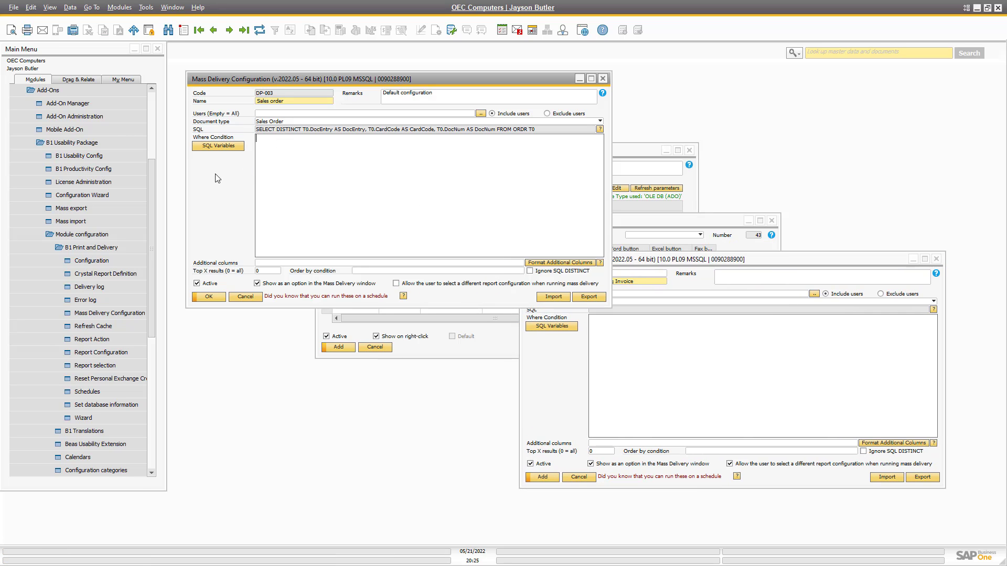
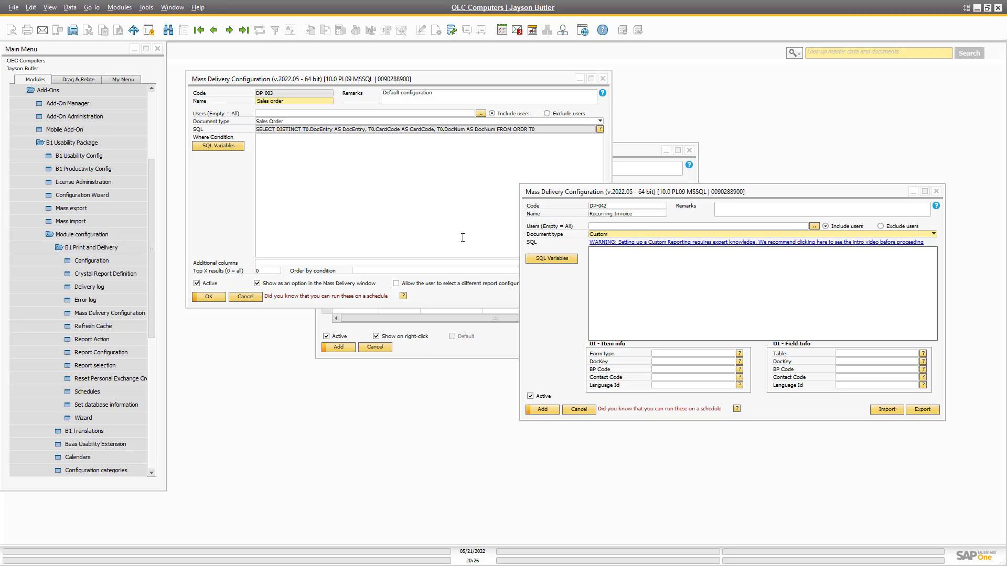
Click into the SQL box of the new Recurring Invoice configuration DP-042.
click(616, 281)
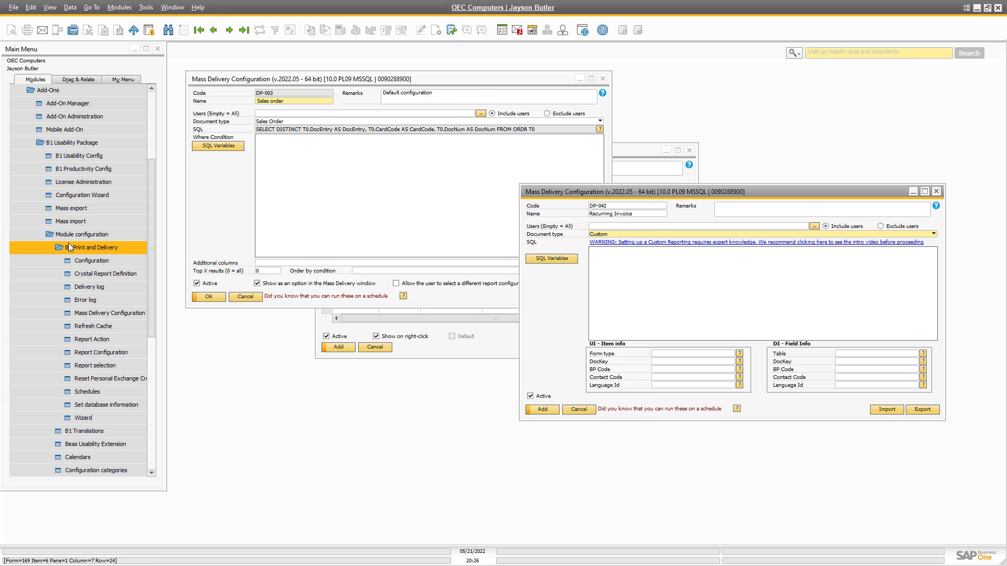
Show recurring invoice template 1 via Sales - A/R > Recurring invoices > Invoice templates.
click(13, 235)
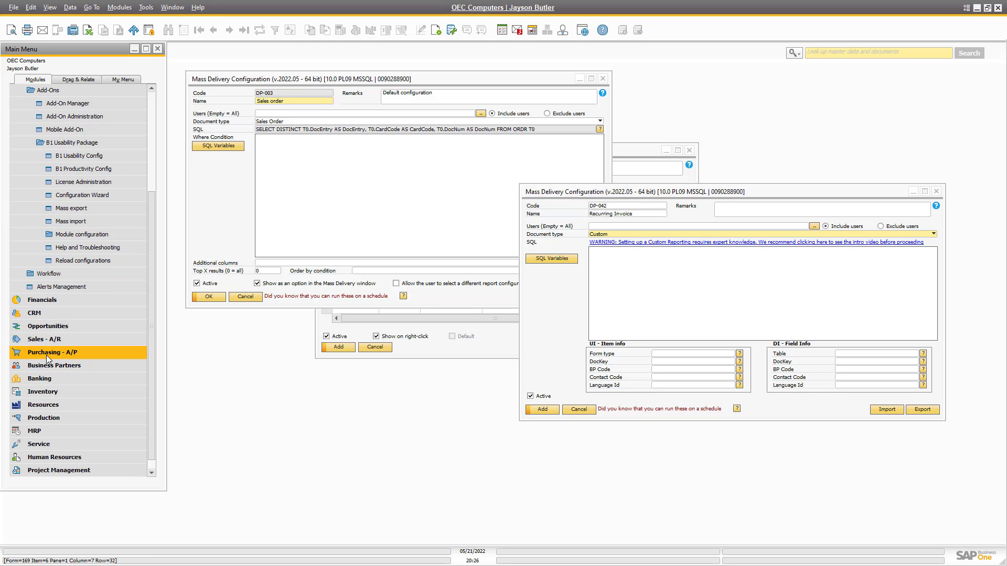
click(53, 340)
click(64, 392)
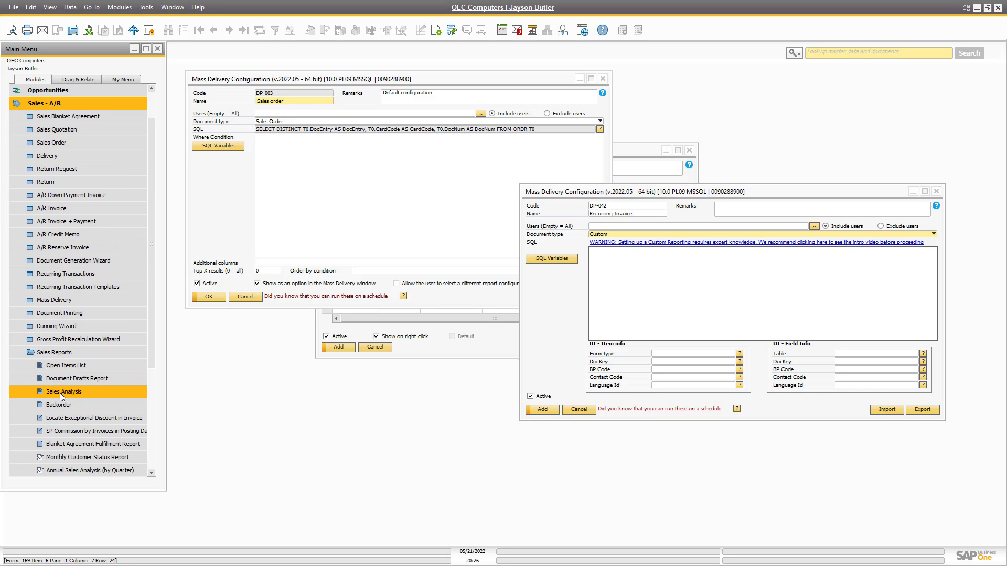
click(58, 352)
click(59, 366)
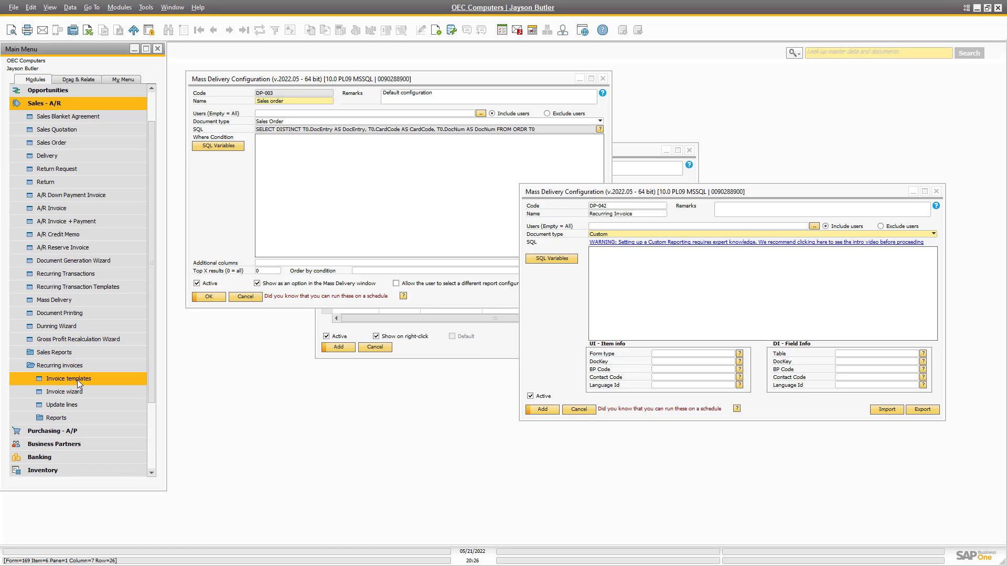
click(78, 380)
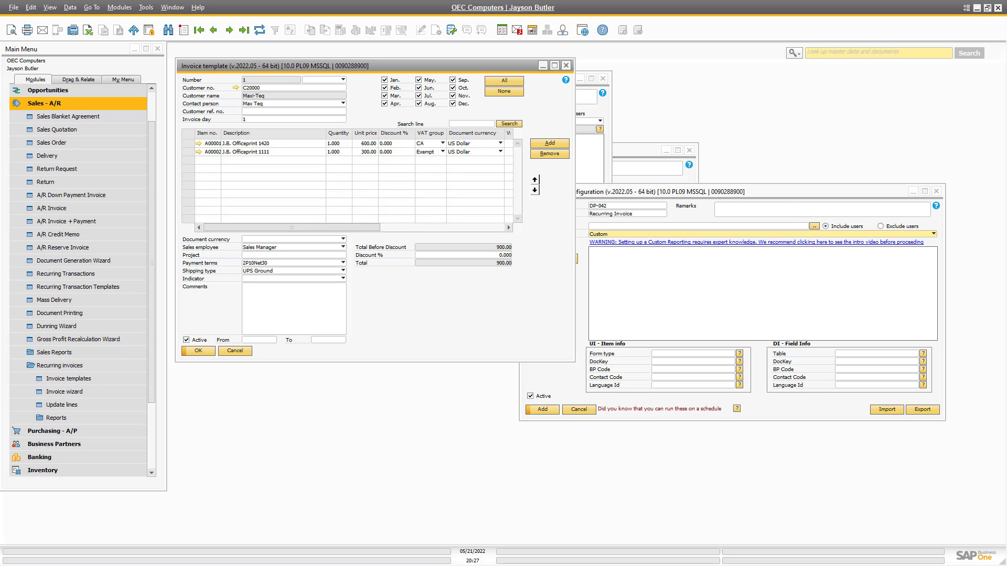
key(alt+Tab)
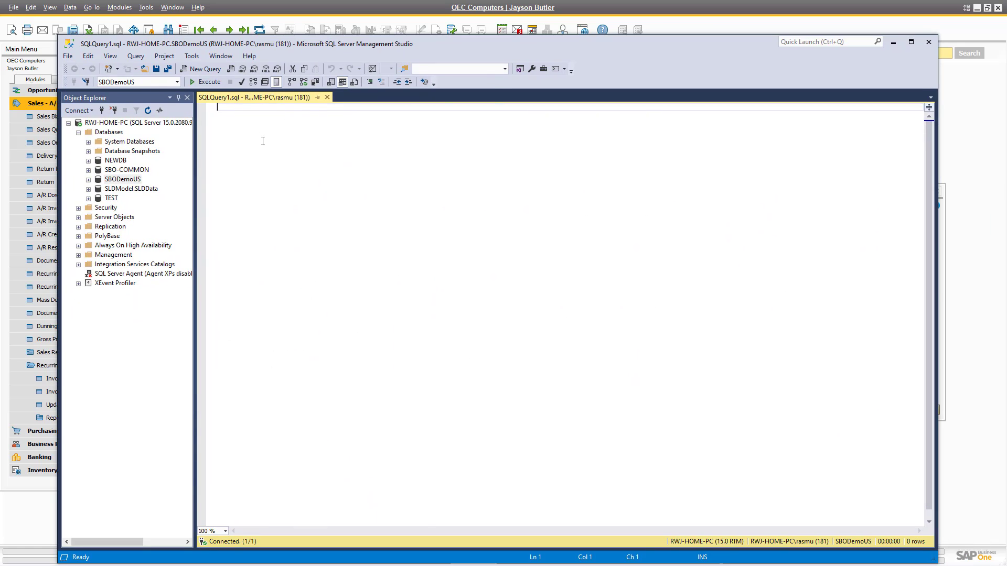
text(SELECT)
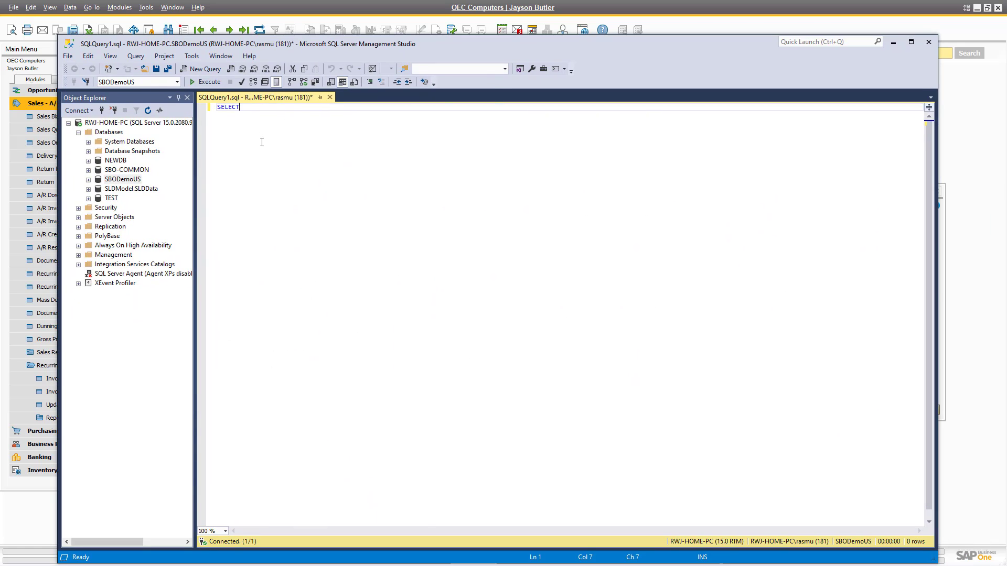
text( * FROM [@BO)
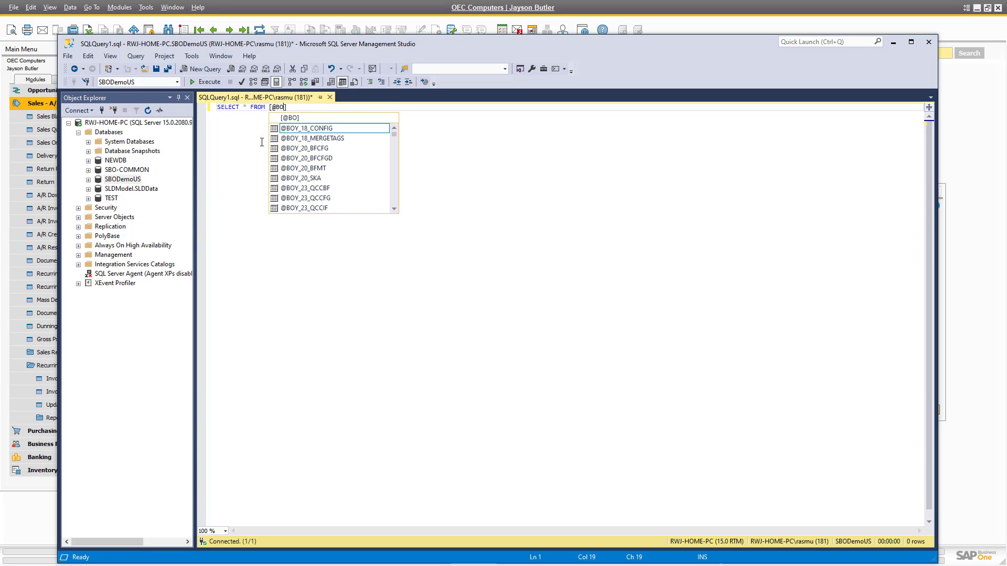
text(Y_ABON)
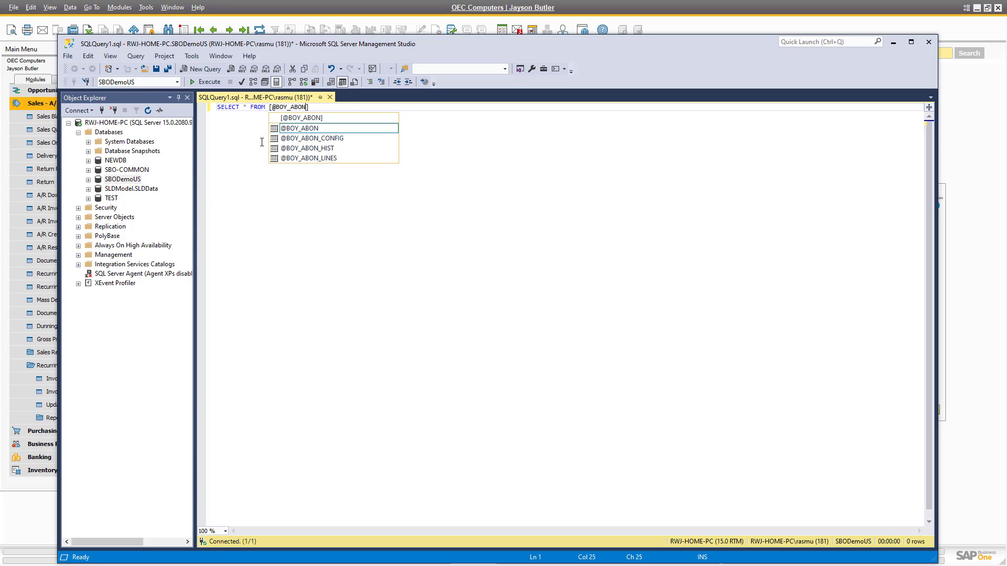
key(Tab)
key(F5)
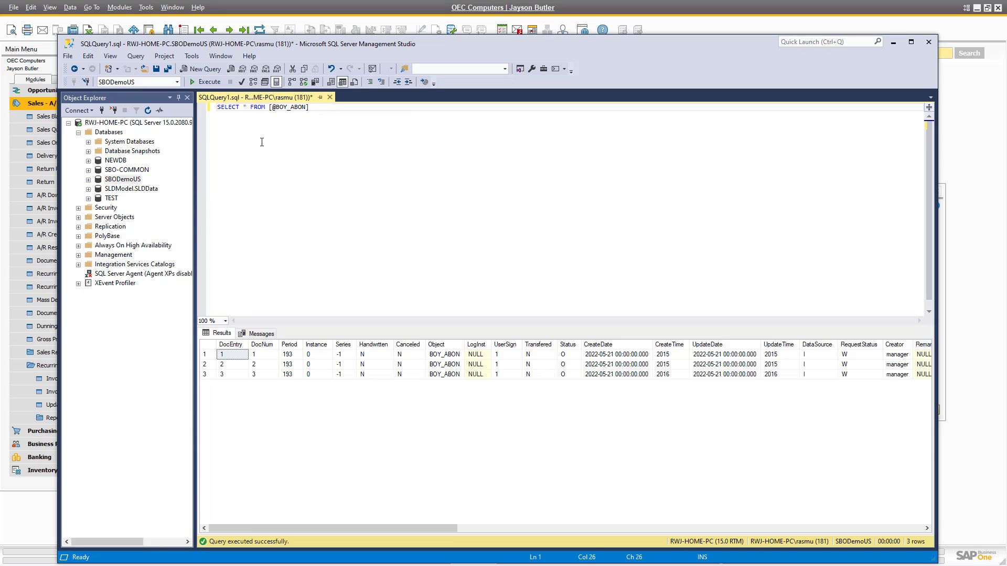
click(324, 367)
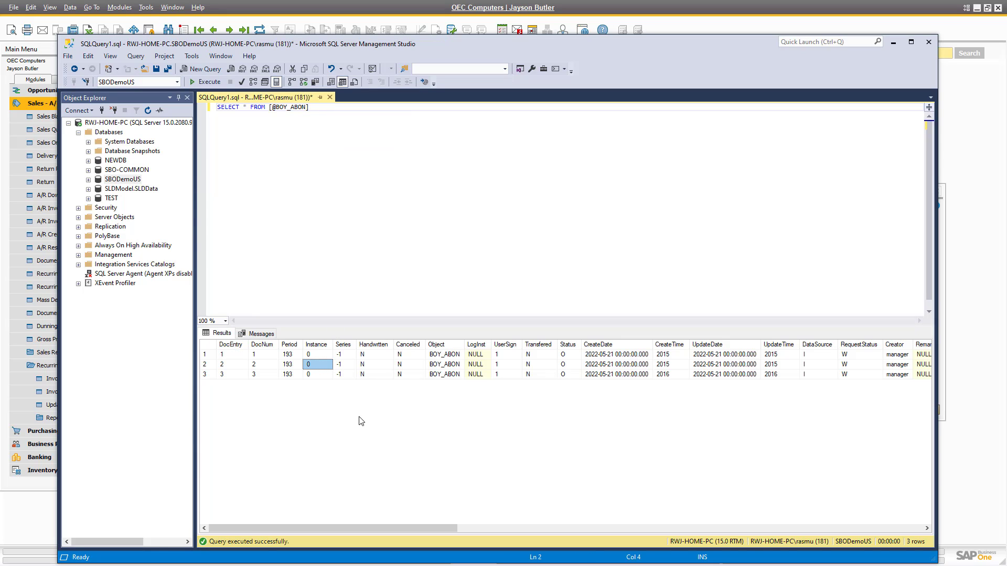
key(Right)
key(Right)
key(Right)
key(Right)
key(Right)
key(Right)
key(Right)
key(Right)
key(Right)
key(Right)
key(Right)
key(Right)
key(Right)
key(Right)
key(Right)
key(Right)
key(Right)
key(Right)
key(Right)
key(Right)
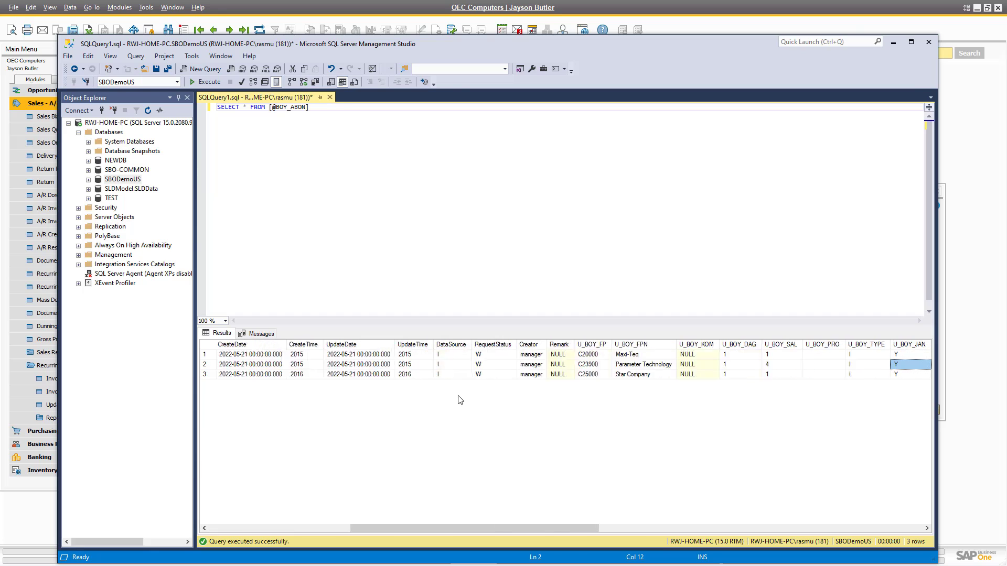
key(Right)
key(Right)
key(Right)
key(Right)
key(Right)
key(Right)
key(Right)
key(Right)
key(Right)
key(Right)
key(Right)
key(Right)
key(Right)
key(Right)
key(Right)
key(Right)
key(Right)
key(Right)
key(Right)
key(Right)
key(Home)
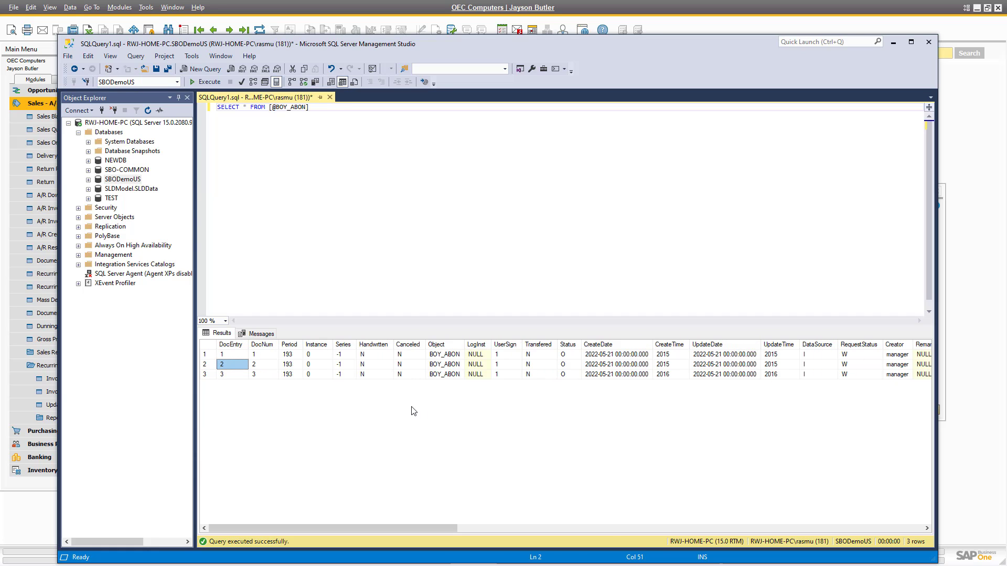
Rearrange the query window and the mass delivery configuration so both are visible.
drag(284, 46, 367, 264)
click(656, 194)
drag(656, 194, 664, 81)
key(alt+Tab)
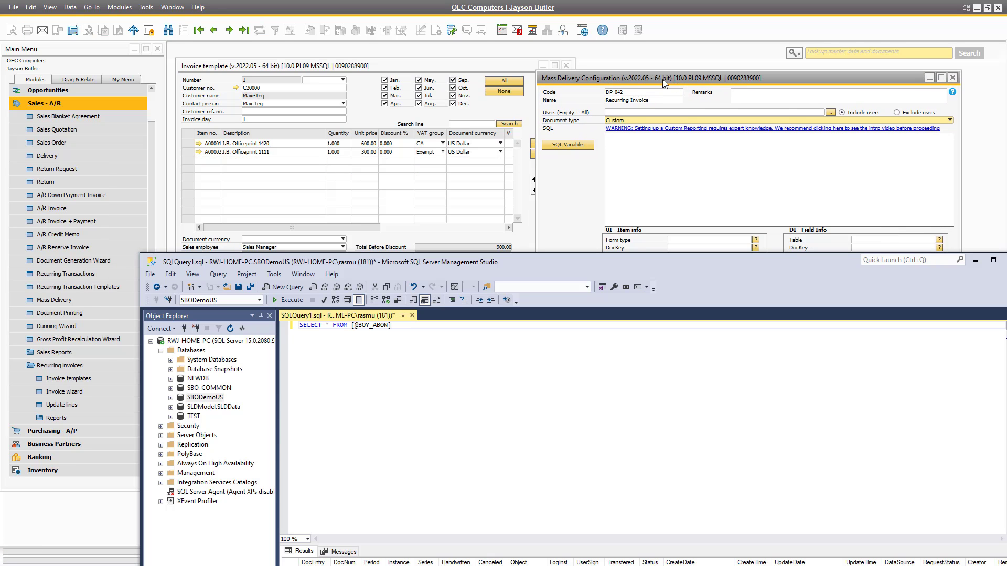
drag(476, 262, 443, 206)
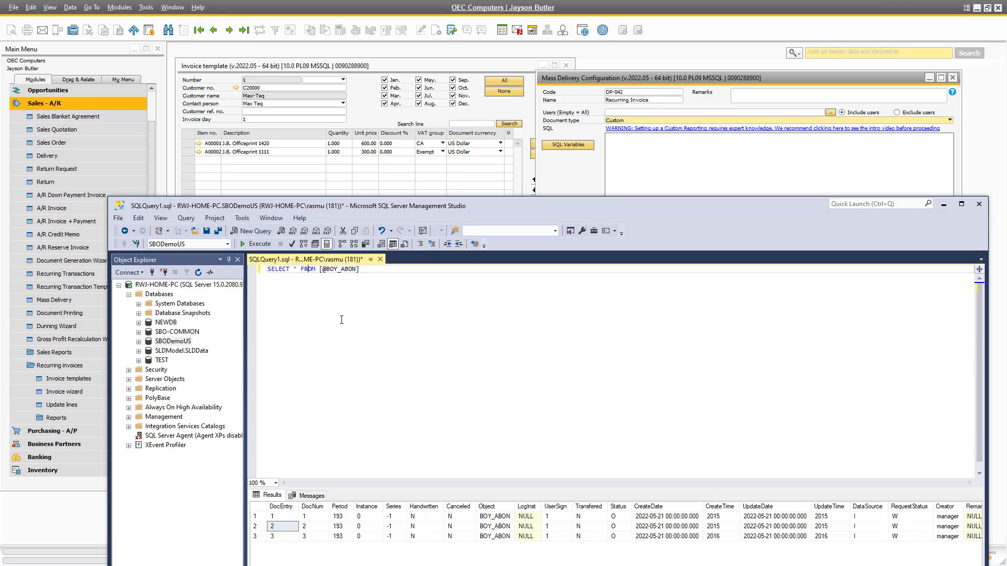
text(DocN)
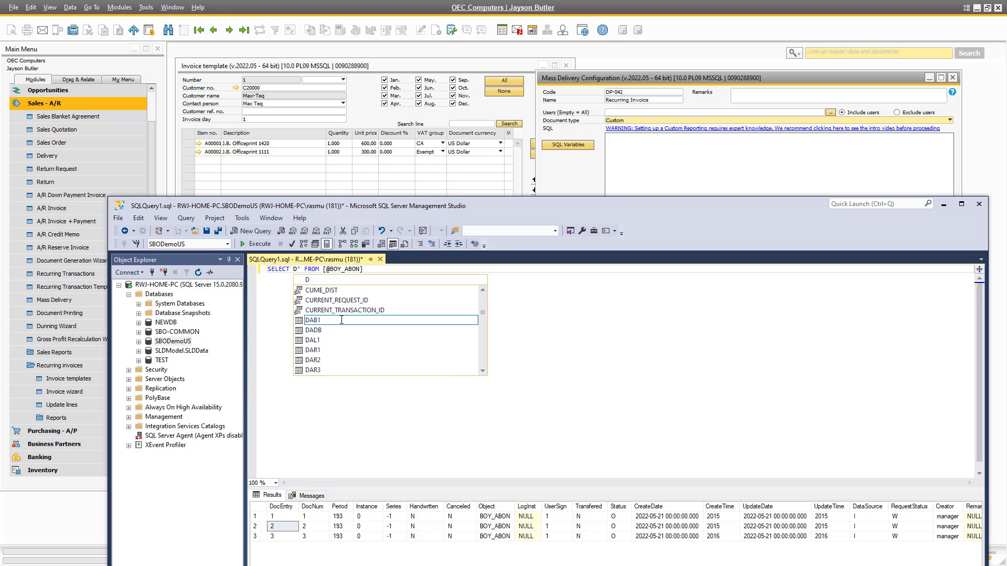
text(um)
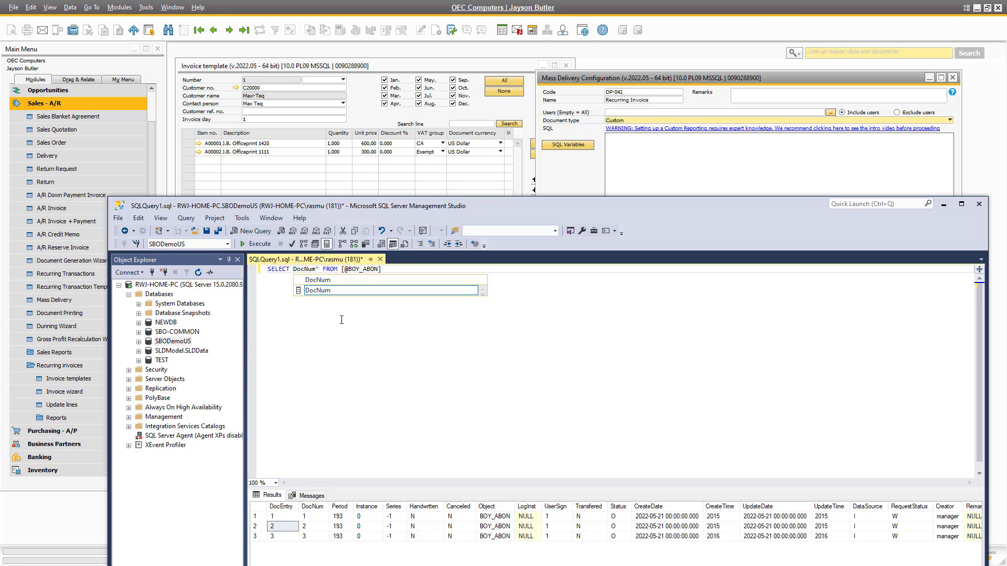
text(,)
key(Delete)
key(Delete)
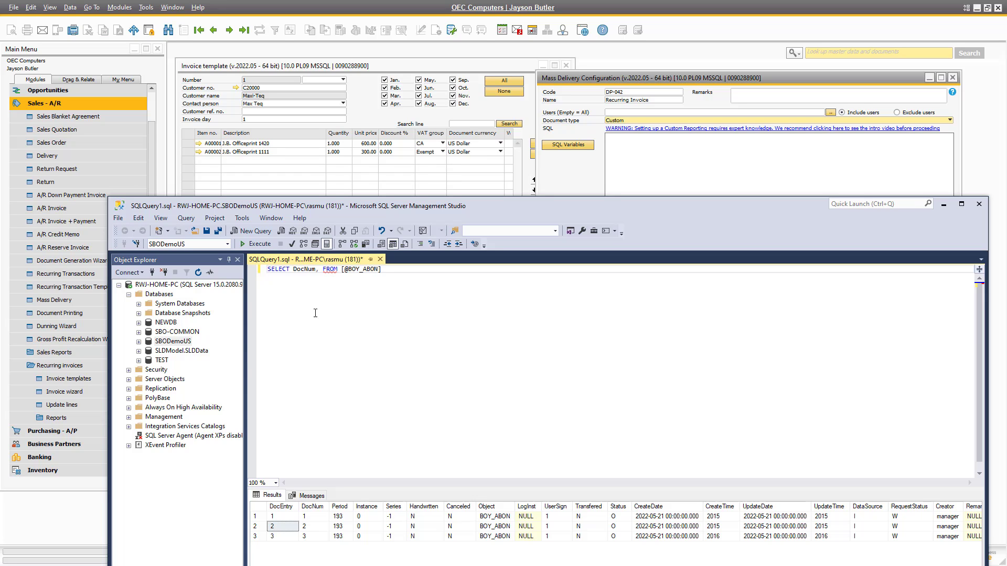
drag(440, 211, 449, 261)
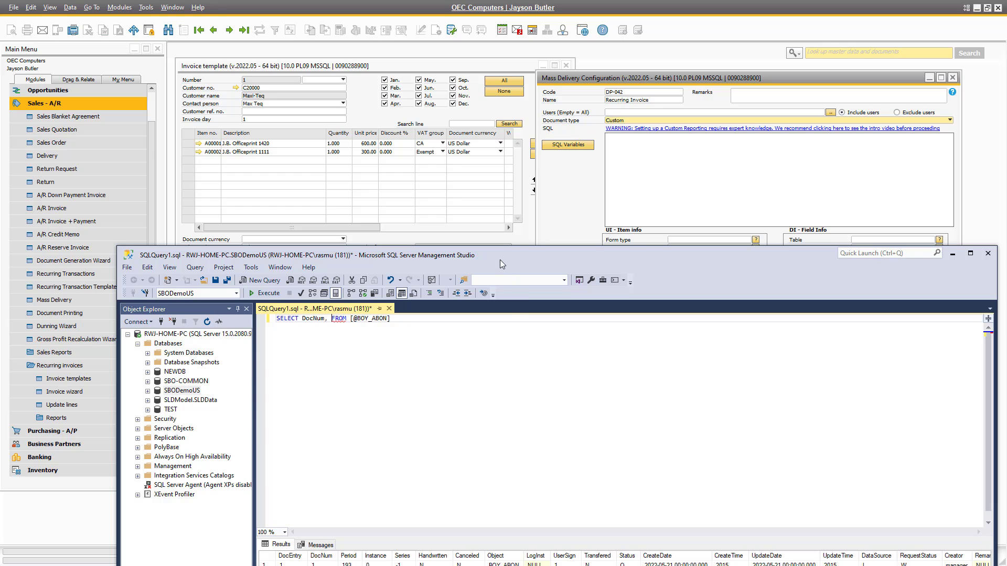
drag(496, 269, 494, 319)
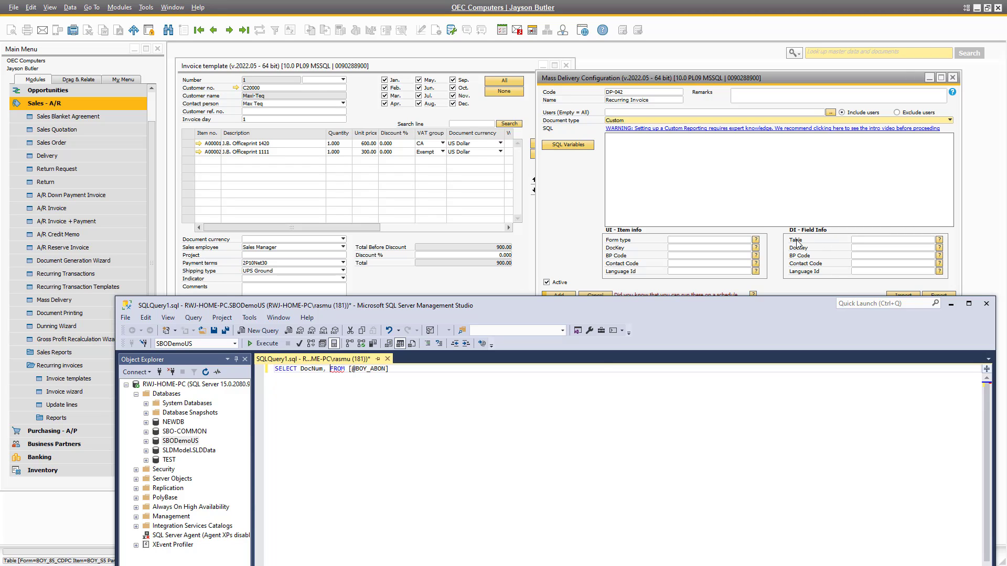
click(351, 369)
key(shift+End)
key(shift+Left)
key(ctrl+c)
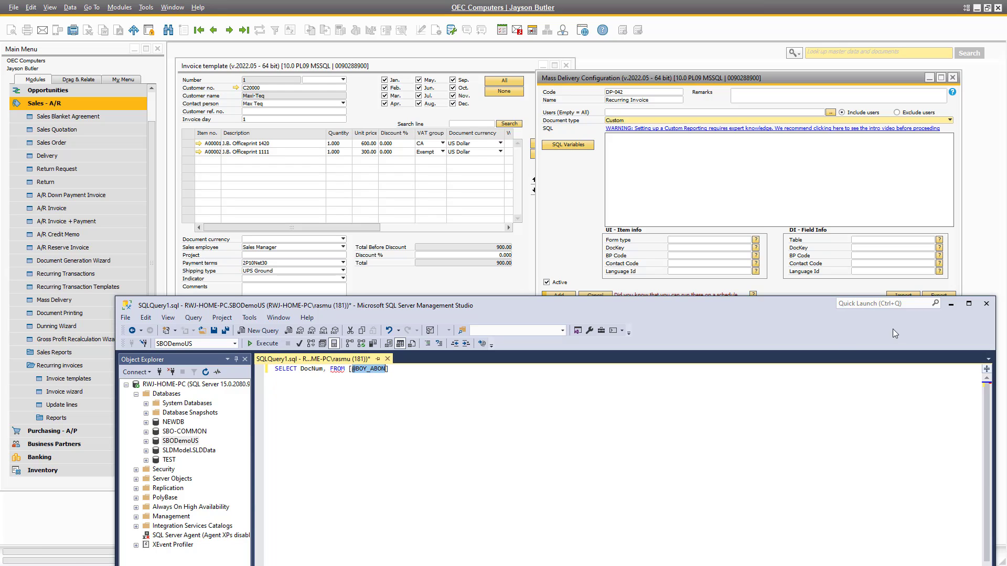
click(869, 242)
key(ctrl+v)
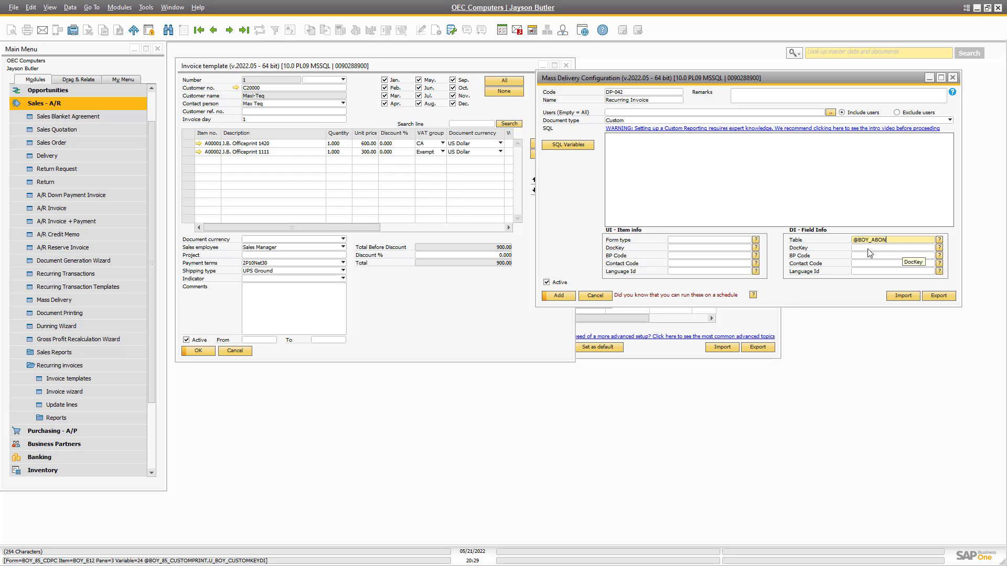
Paste DocNum into the DI DocKey field.
key(alt+Tab)
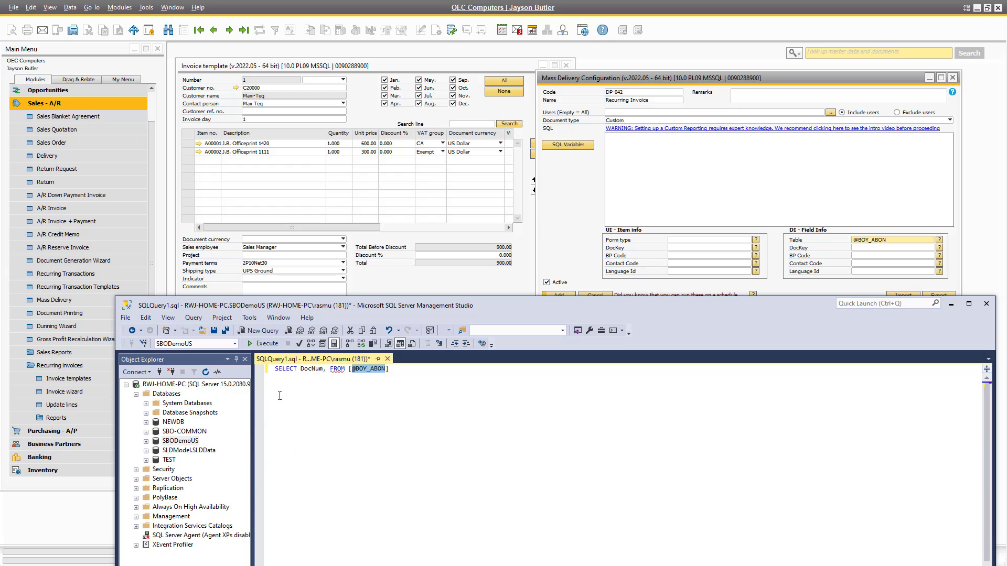
key(alt+Tab)
click(860, 250)
text(DocNum)
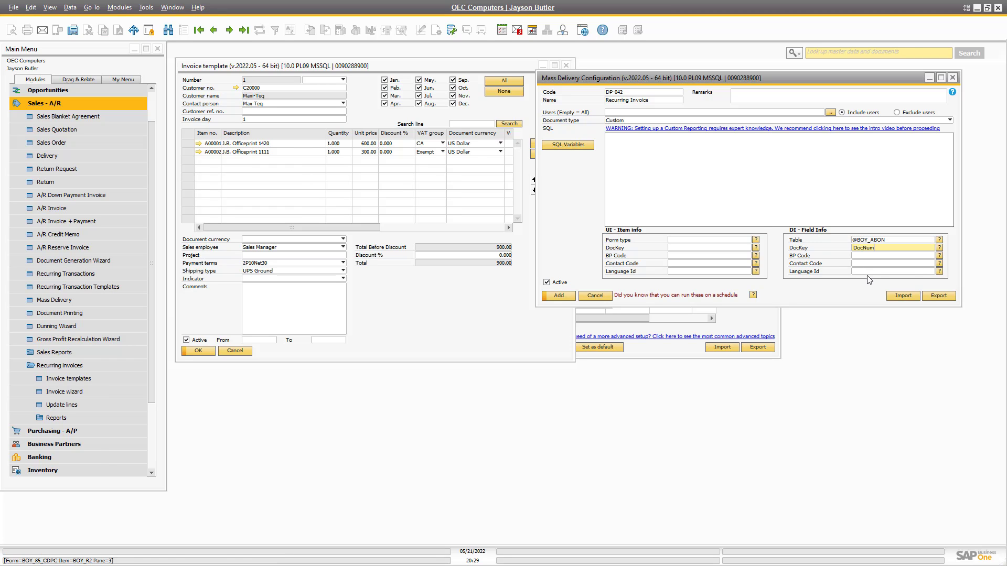
click(862, 256)
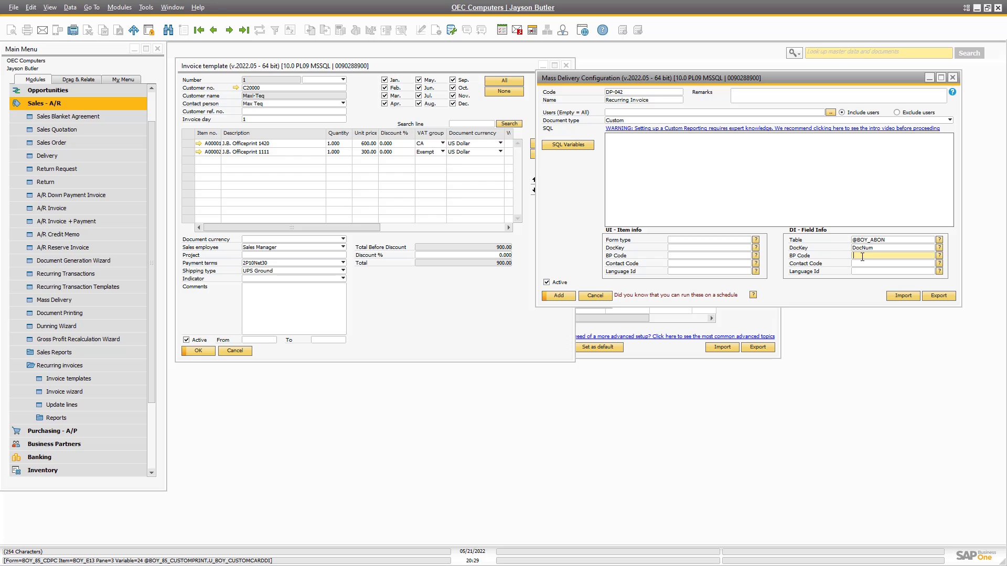
Add U_BOY_FP to the query and run it, listing DocNum and U_BOY_FP.
key(alt+Tab)
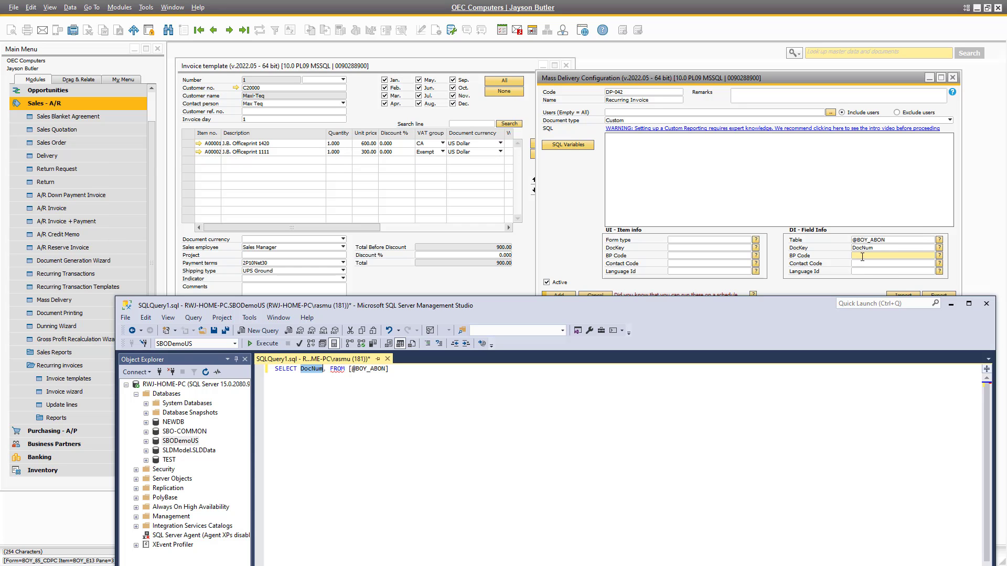
click(348, 405)
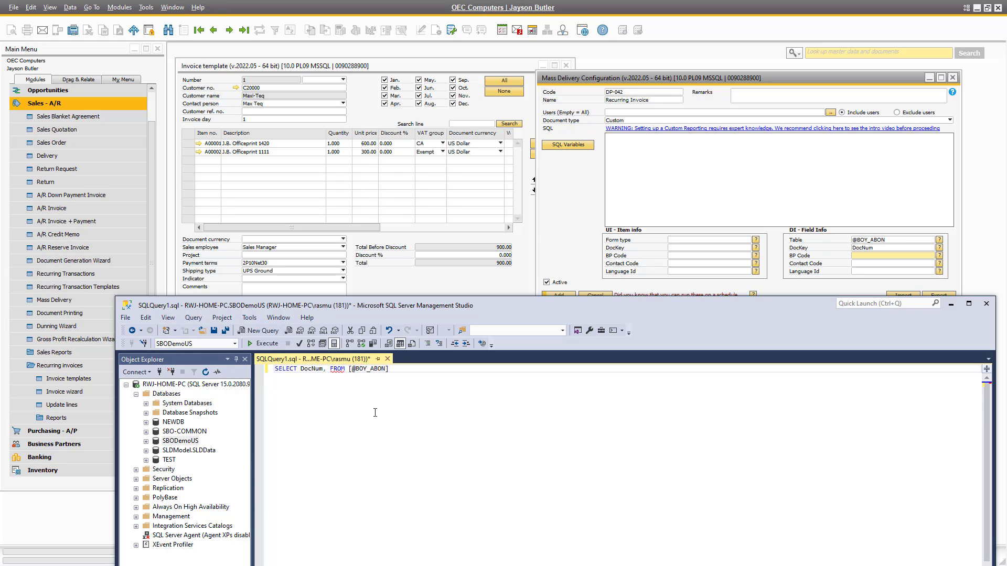
text(*)
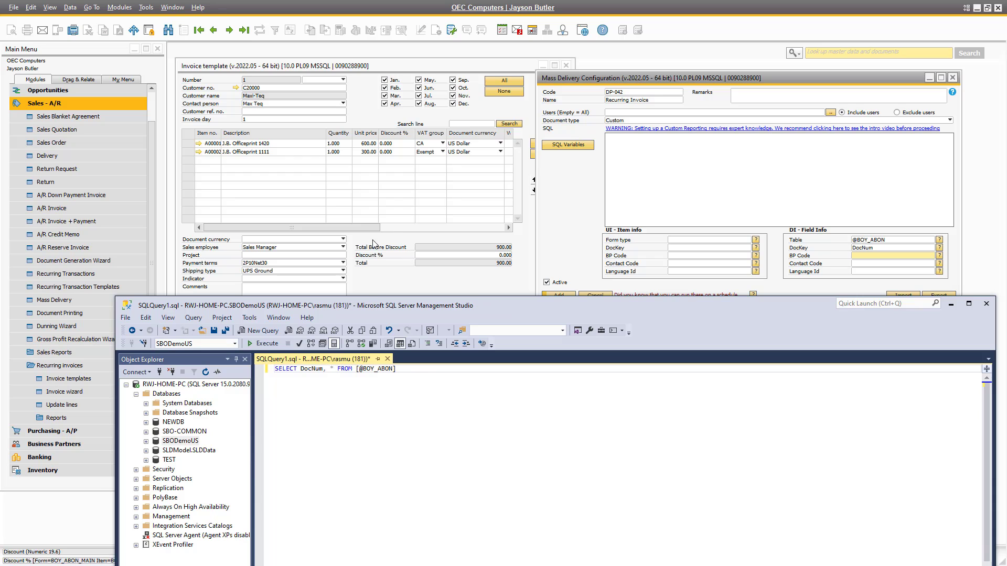
drag(366, 303, 349, 148)
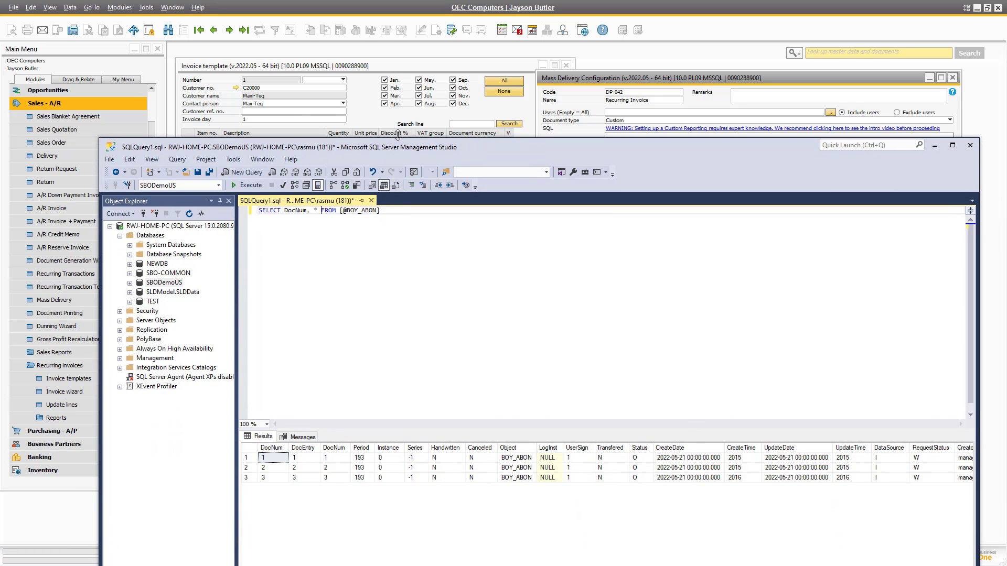
drag(398, 143, 388, 141)
drag(430, 511, 565, 508)
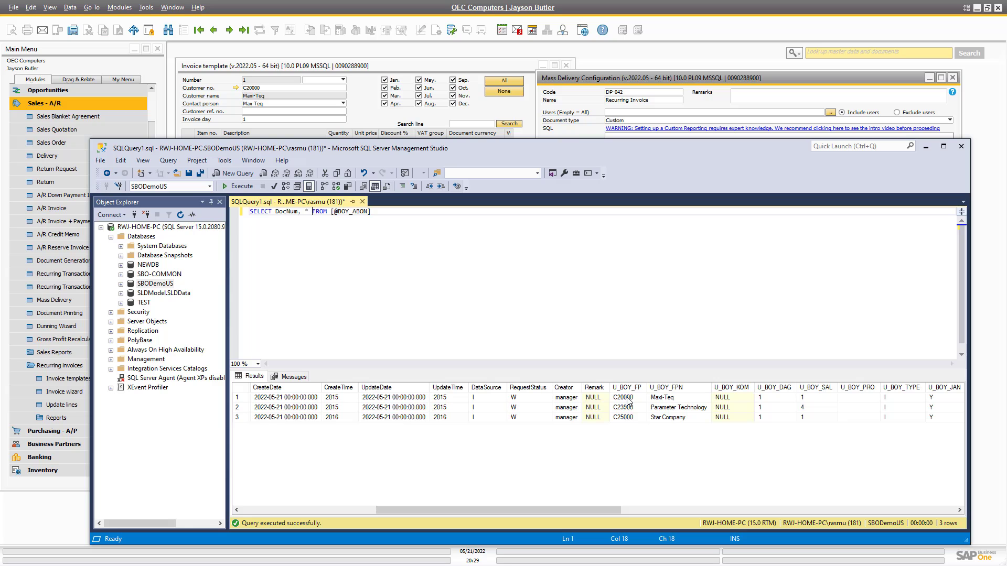
mouse_move(259, 96)
text(U_BOY_)
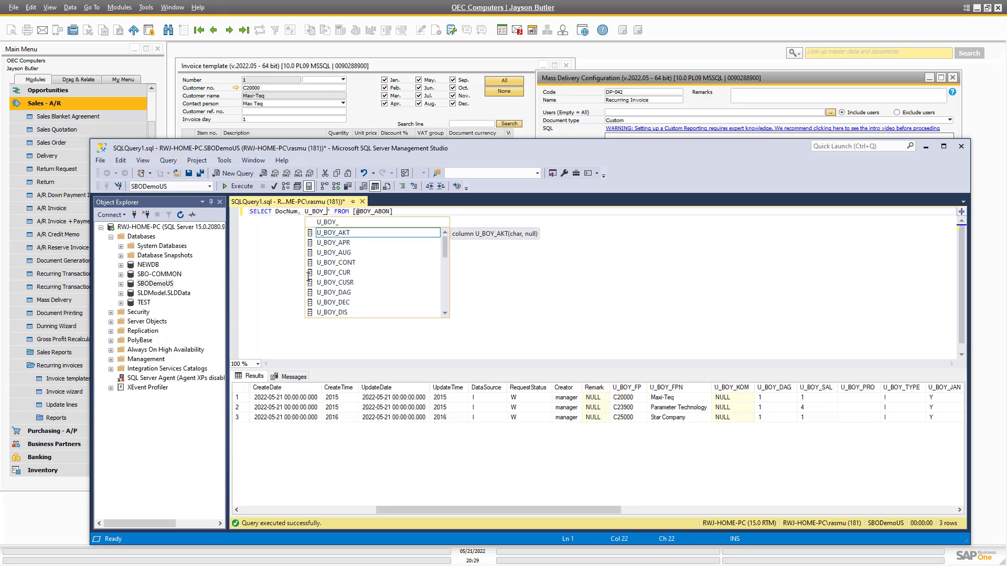
text(FP)
key(Escape)
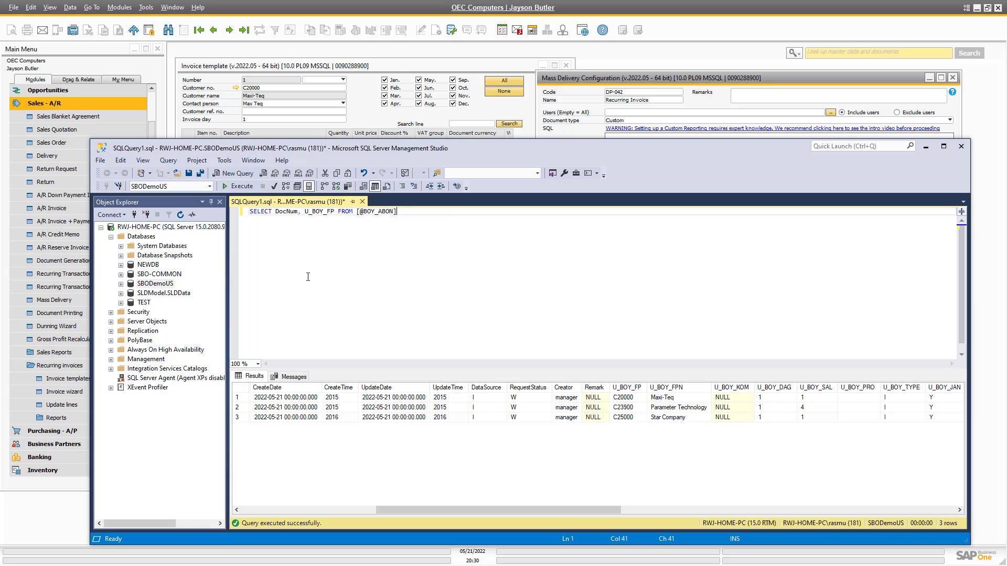
key(ctrl+a)
key(F5)
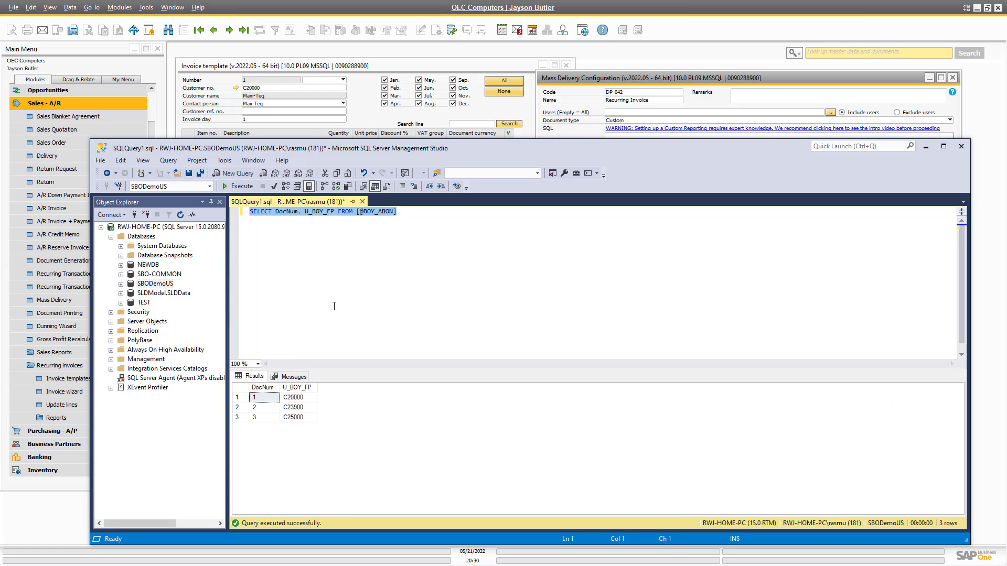
Copy U_BOY_FP from the results into the DI BP Code field.
click(324, 225)
double_click(322, 214)
key(ctrl+c)
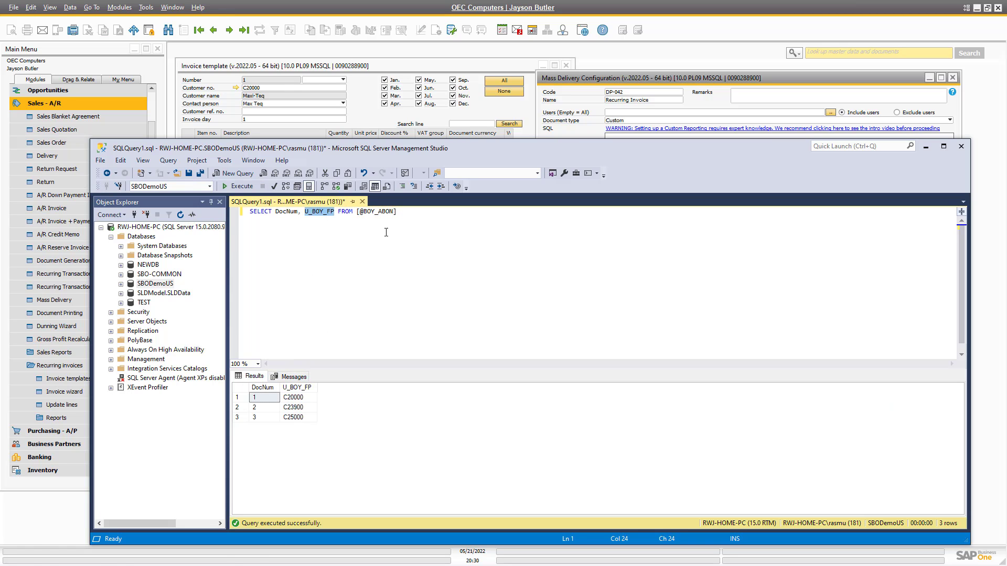
click(620, 87)
click(865, 255)
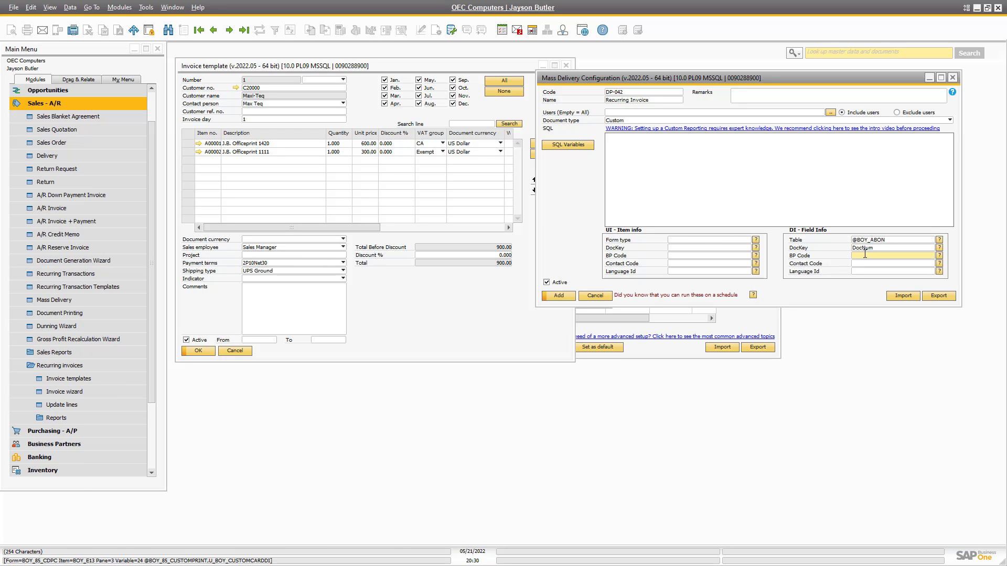
key(ctrl+v)
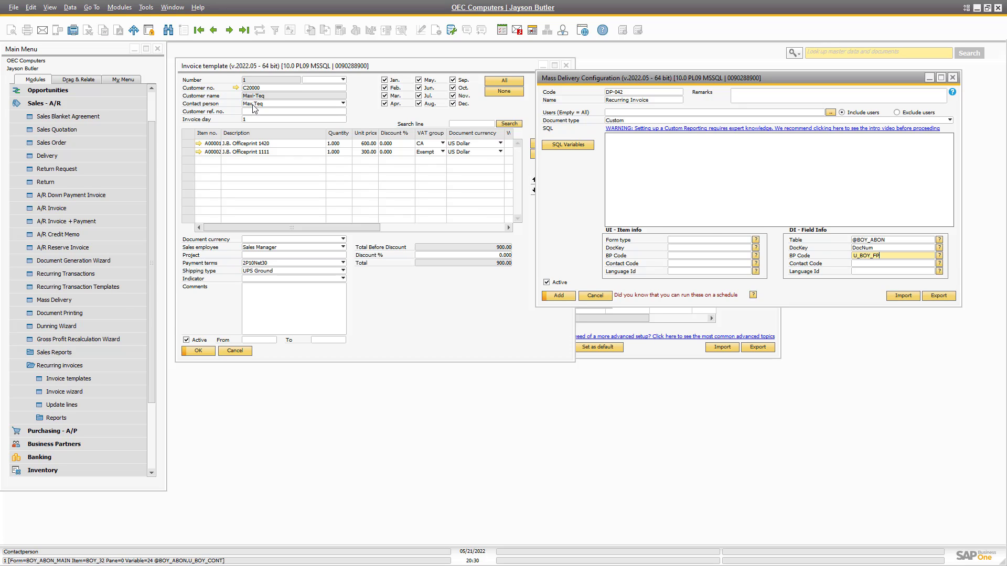
Add ,* after U_BOY_FP, rerun, and inspect the monthly U_BOY_ columns.
key(alt+Tab)
click(345, 270)
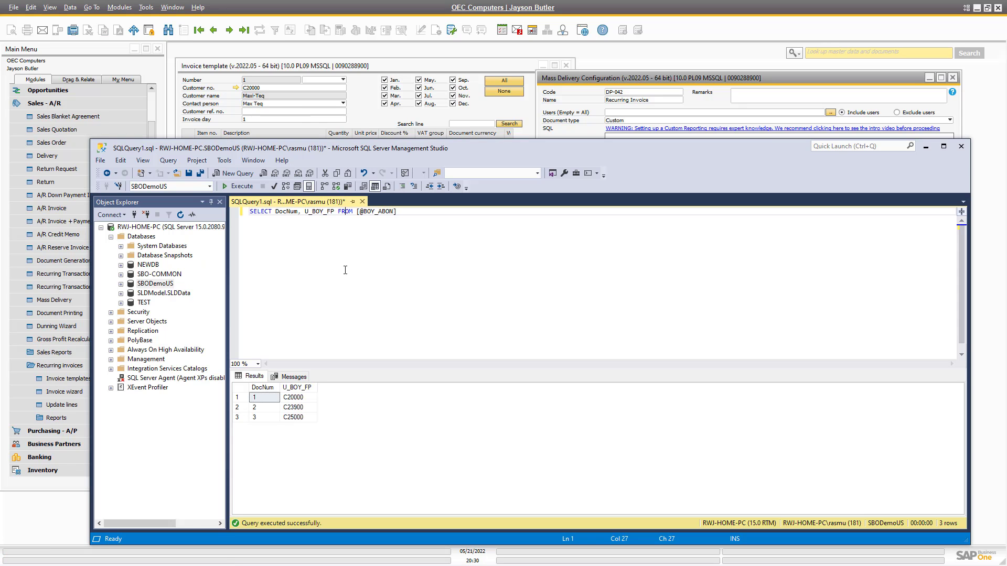
text(,*)
key(F5)
key(Right)
key(Right)
key(Right)
key(Right)
key(Right)
key(Right)
key(Right)
key(Right)
key(Right)
key(Right)
key(Right)
key(Right)
key(Right)
key(Right)
key(Right)
key(Right)
key(Right)
key(Right)
key(Right)
key(Right)
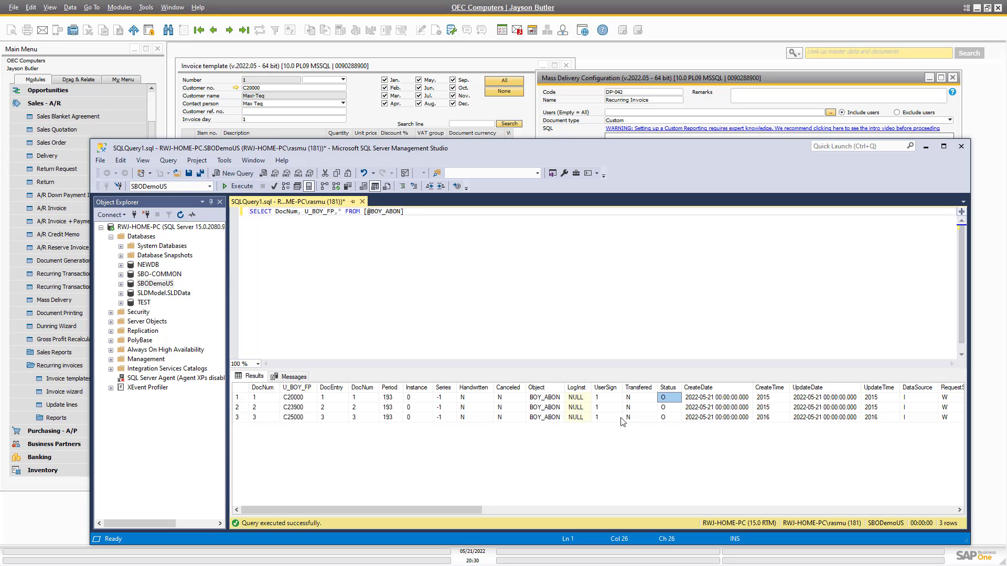
key(Right)
key(Right)
key(Right)
key(Right)
key(Right)
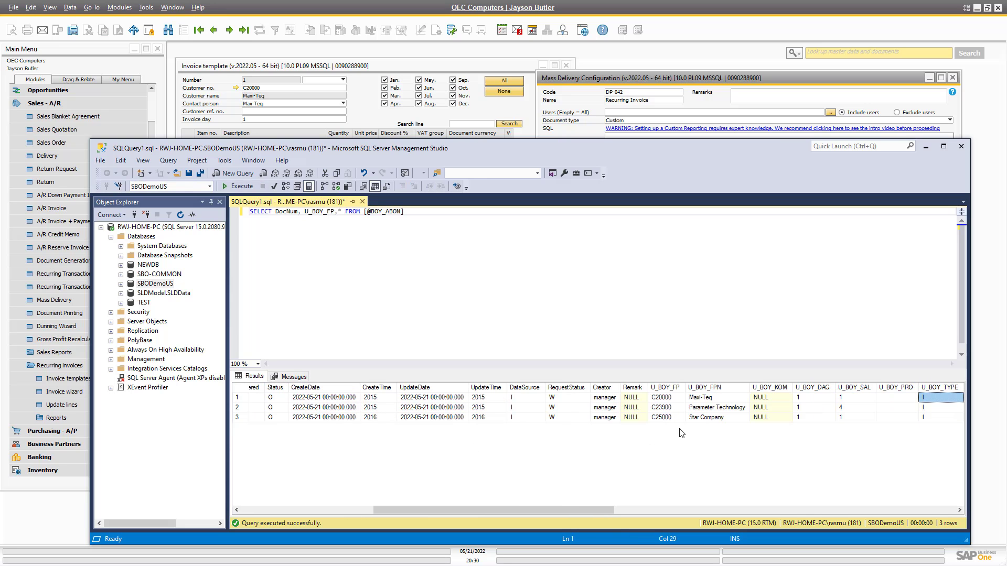
key(Right)
key(Right)
key(Right)
key(Right)
key(Right)
key(Right)
key(Right)
key(Right)
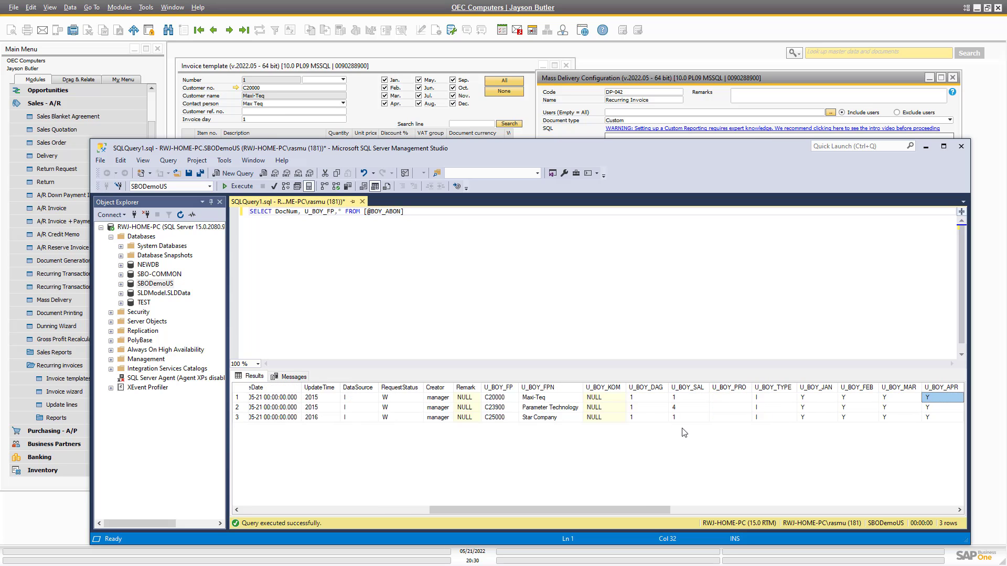
key(Right)
key(Left)
key(Left)
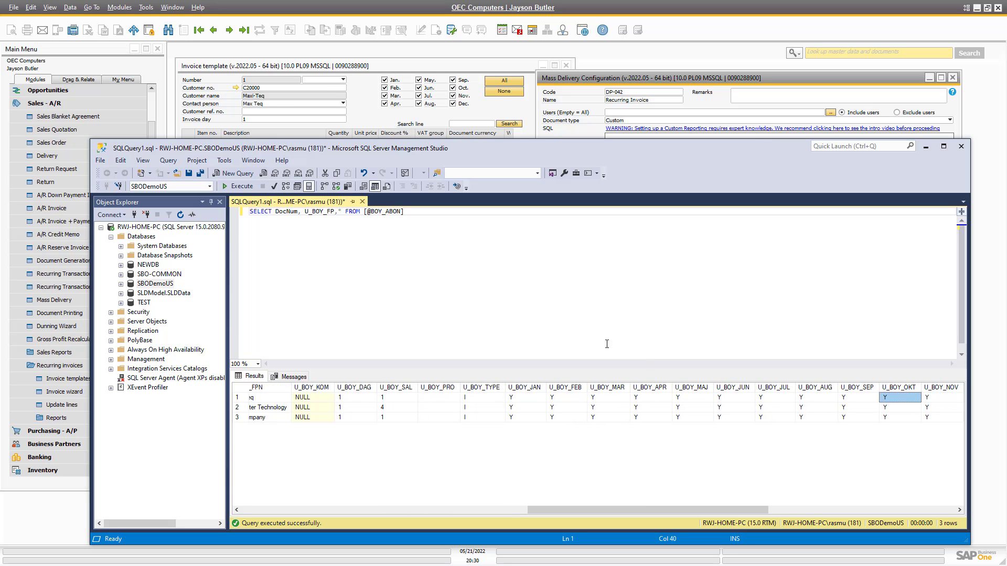
Return to SAP and look over the System Information and command menus.
click(254, 78)
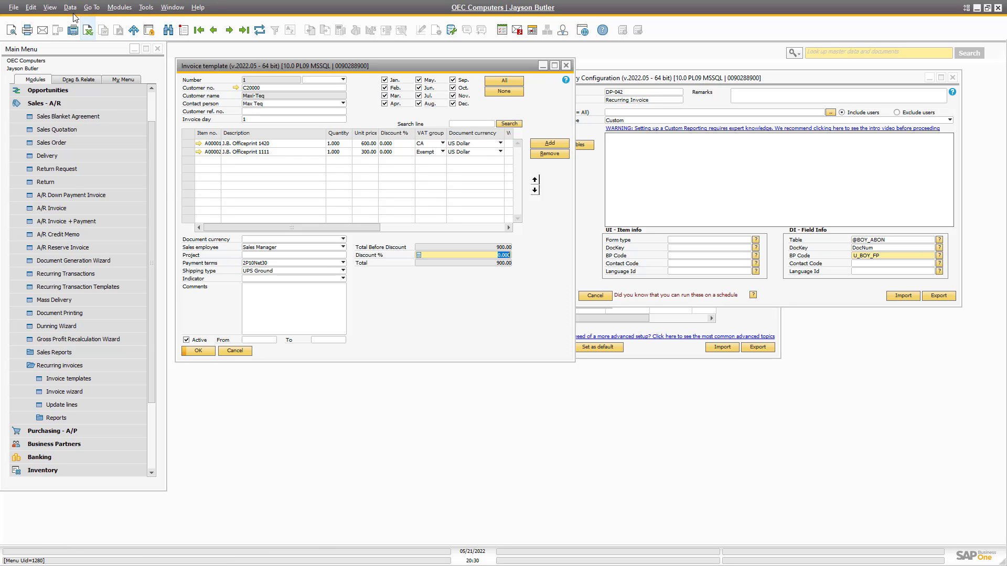
click(50, 7)
click(200, 30)
click(146, 8)
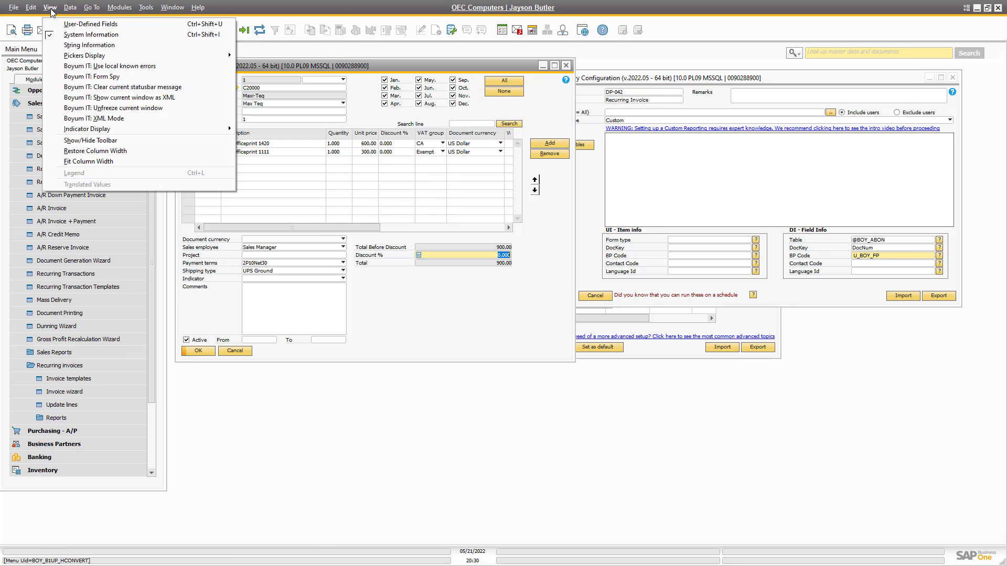
Copy the Contact person table-fieldname U_BOY_CONT into the DI Contact Code field.
click(366, 79)
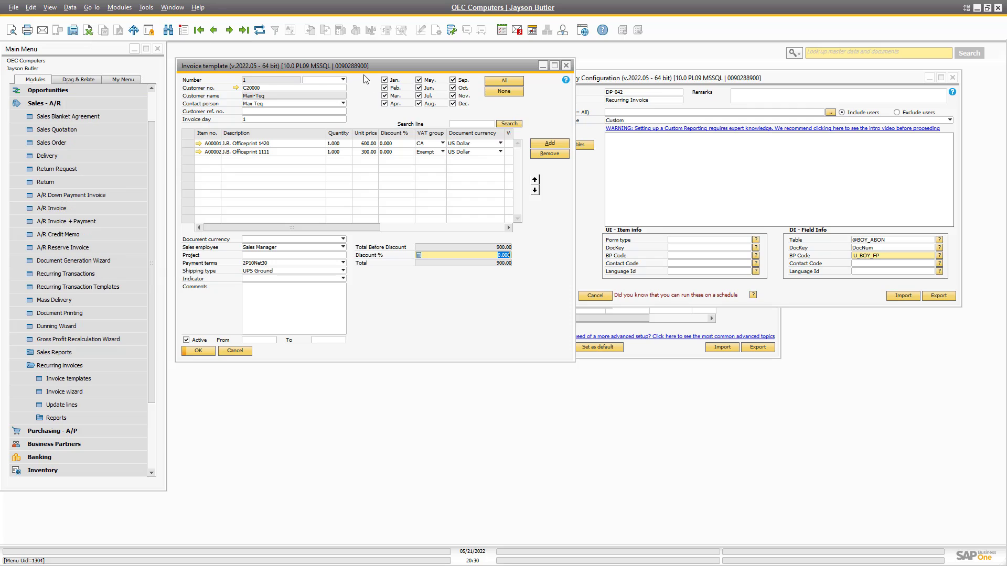
right_click(264, 105)
mouse_move(317, 125)
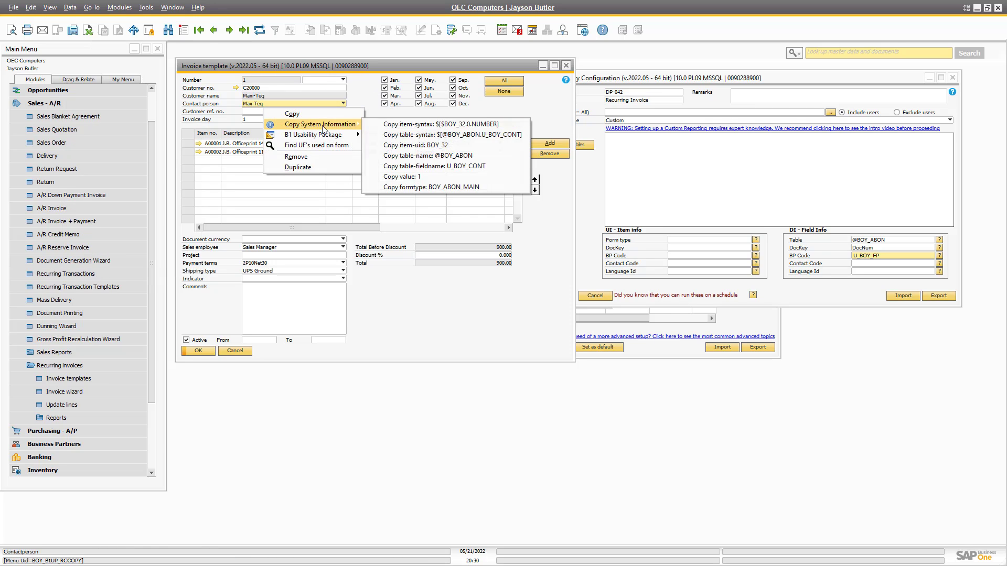
click(474, 167)
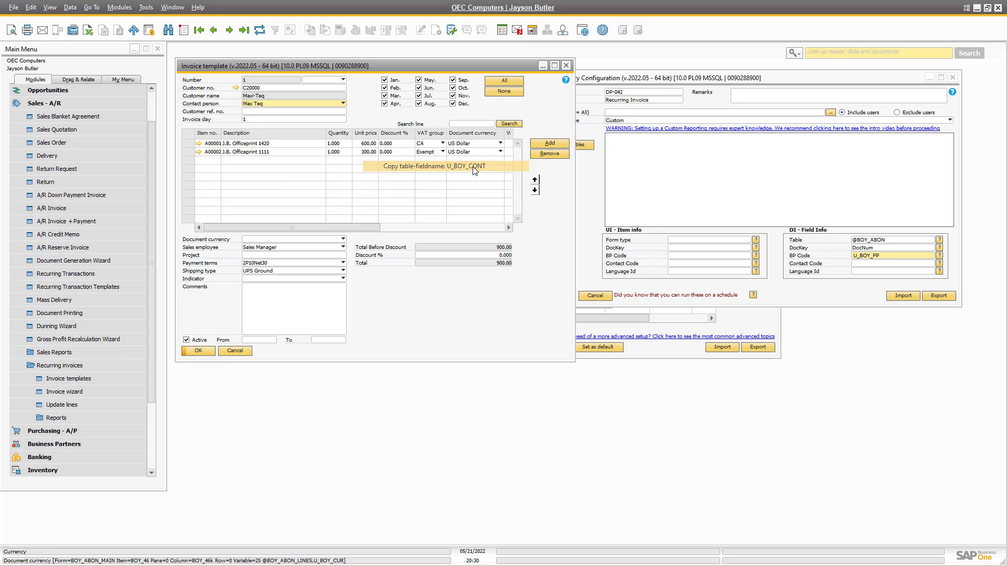
click(871, 263)
key(ctrl+v)
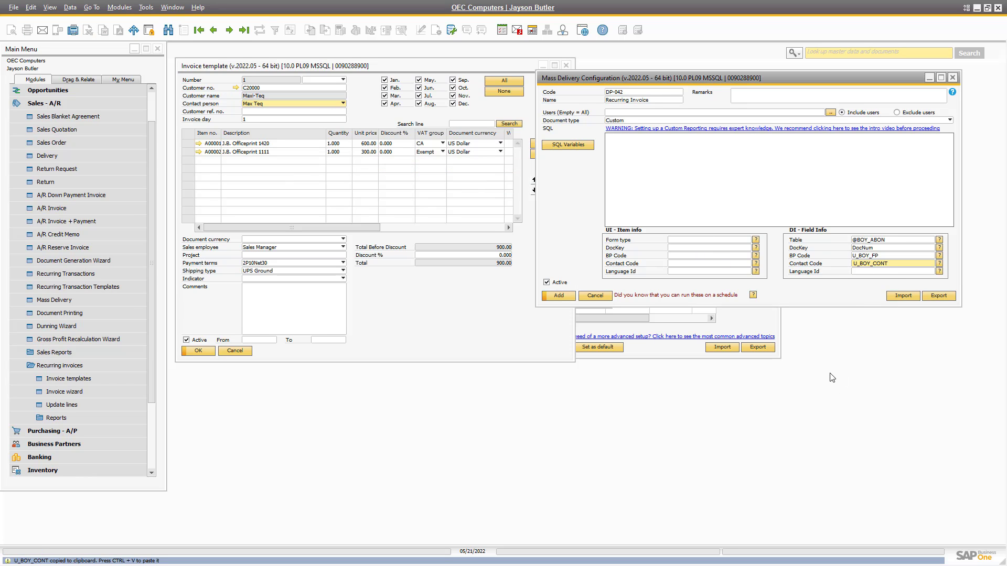
key(alt+Tab)
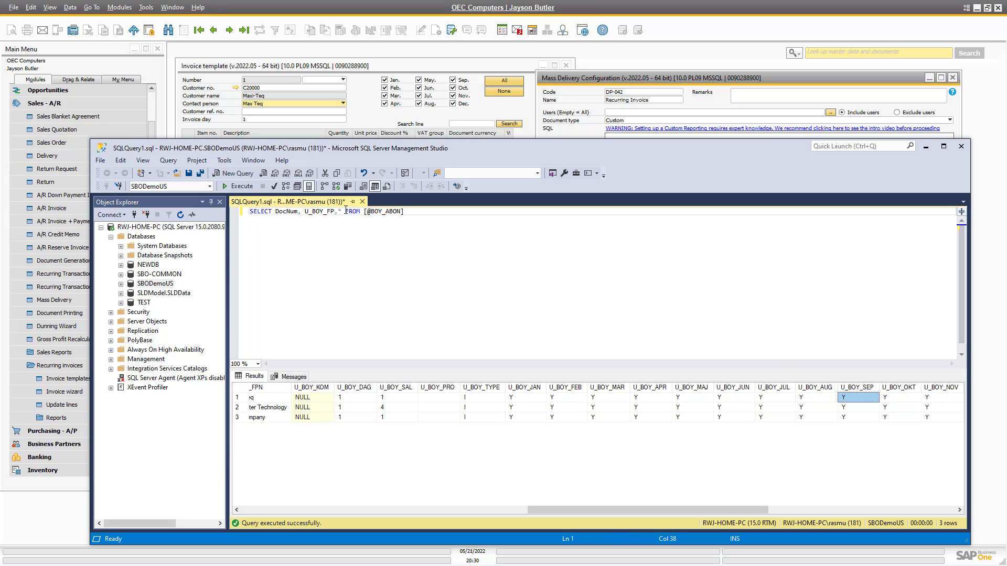
Replace the query's * with U_BOY_CONT after DocNum and U_BOY_FP.
click(344, 211)
key(BackSpace)
key(ctrl+v)
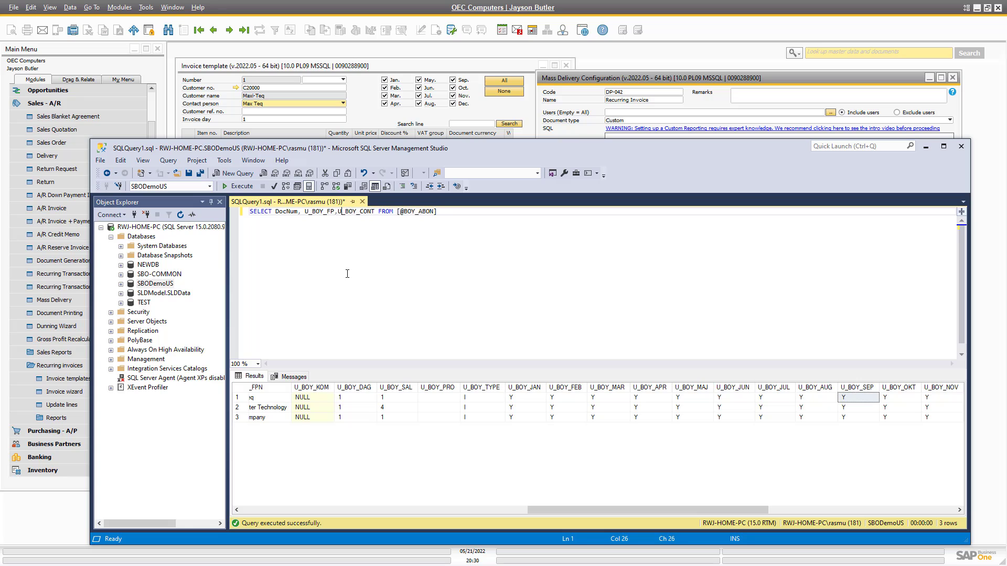
key(Left)
key(Right)
click(674, 86)
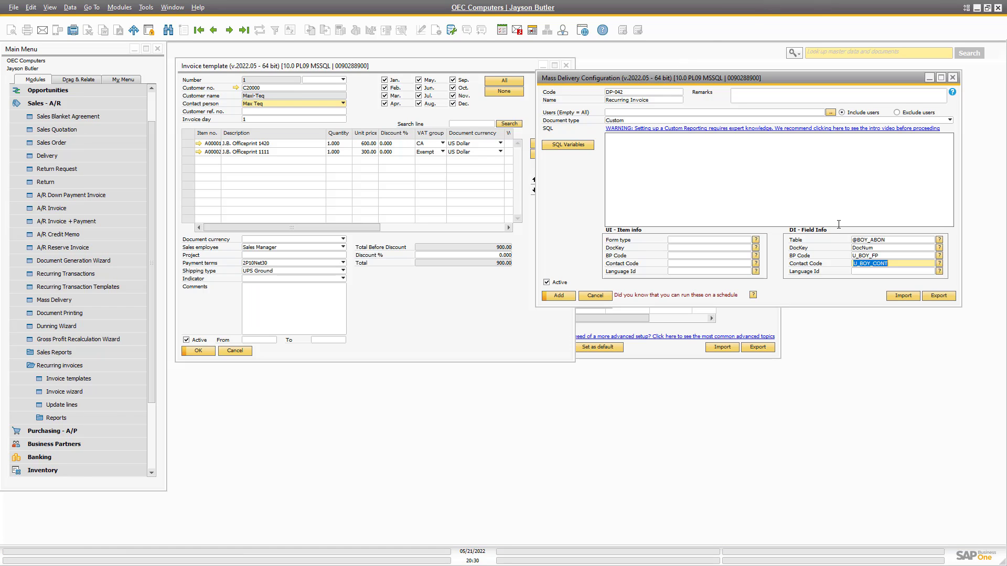
Set both DI and UI Language Id to 3 (English), using the Language Id help list.
click(869, 272)
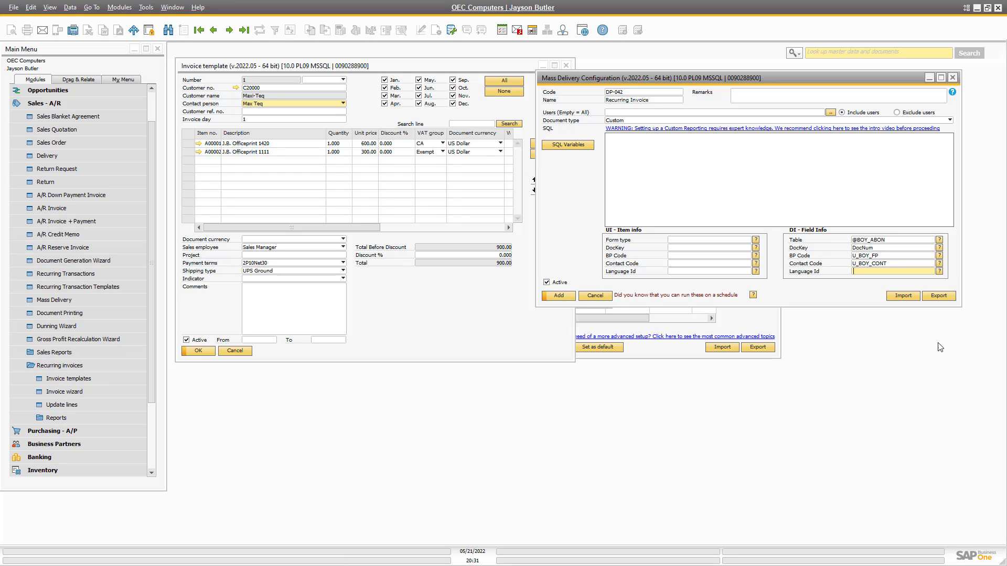
click(940, 271)
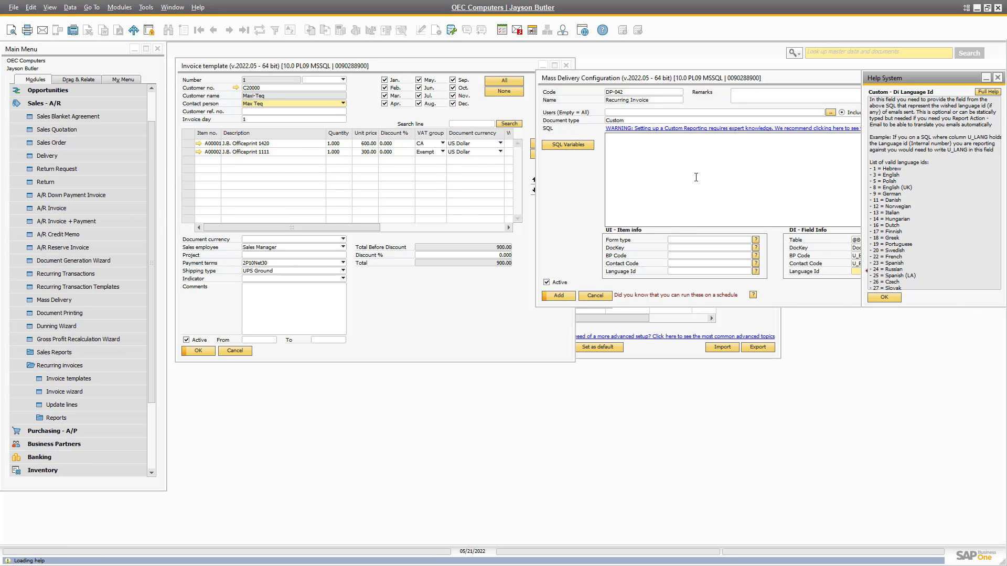
drag(770, 74, 663, 77)
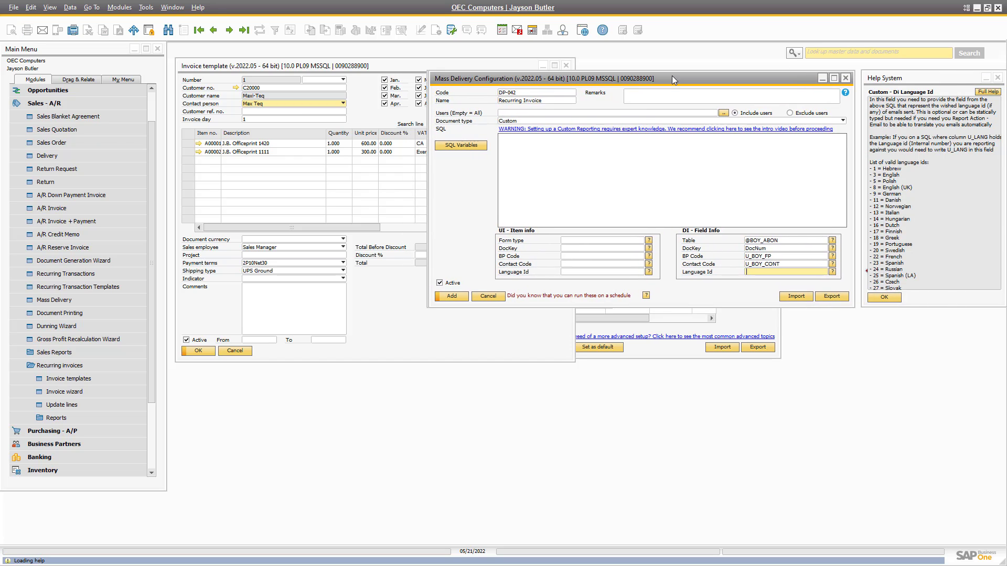
mouse_move(908, 209)
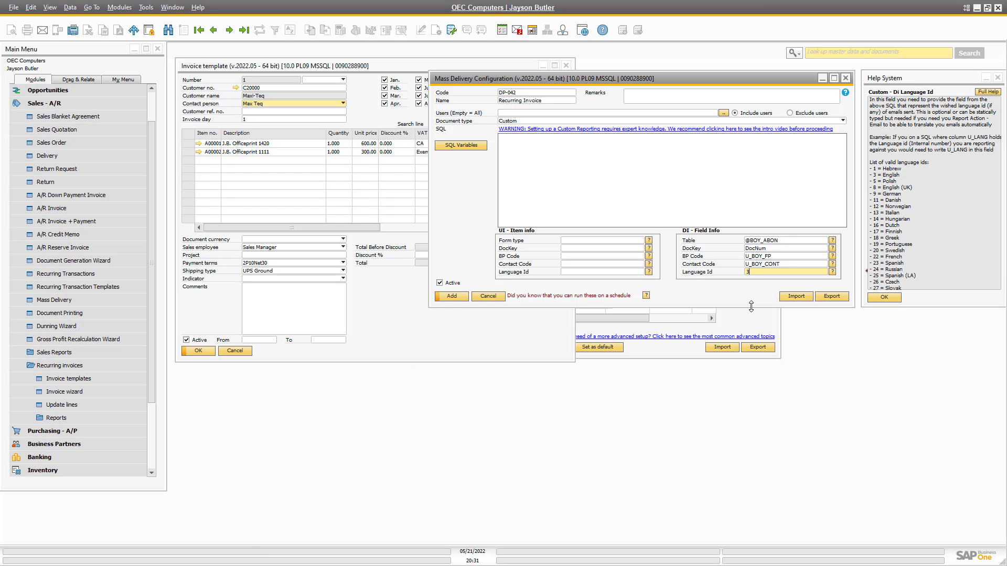
click(593, 271)
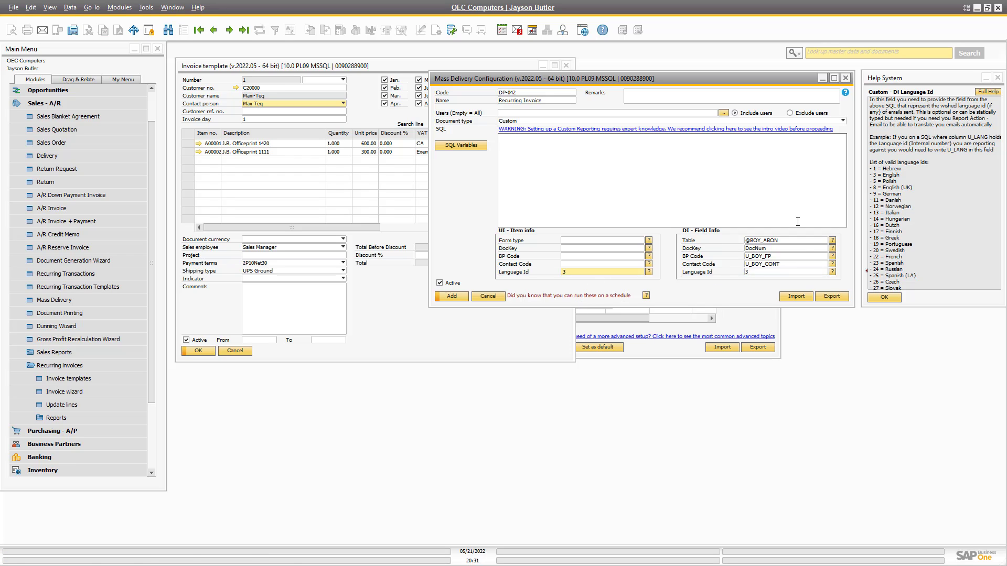
key(alt+Tab)
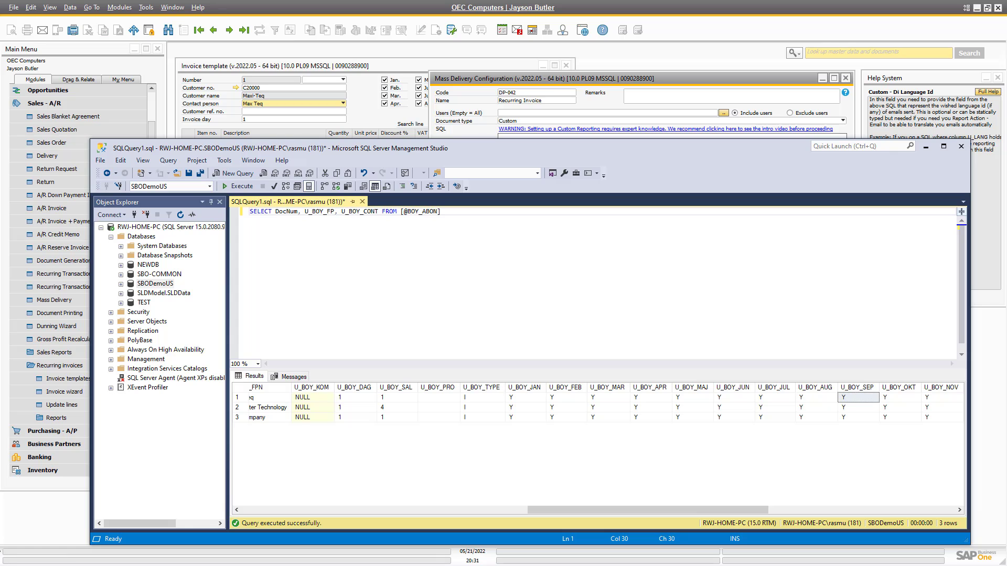
Copy the SELECT query from SQL Server Management Studio and return to the SAP mass delivery setup.
click(461, 233)
key(shift+Home)
key(alt+Tab)
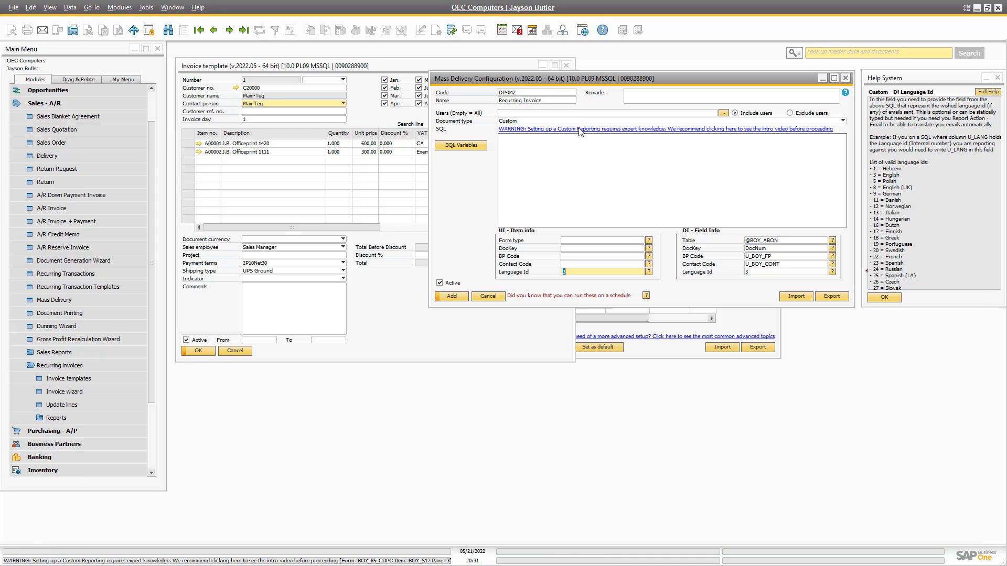
click(572, 129)
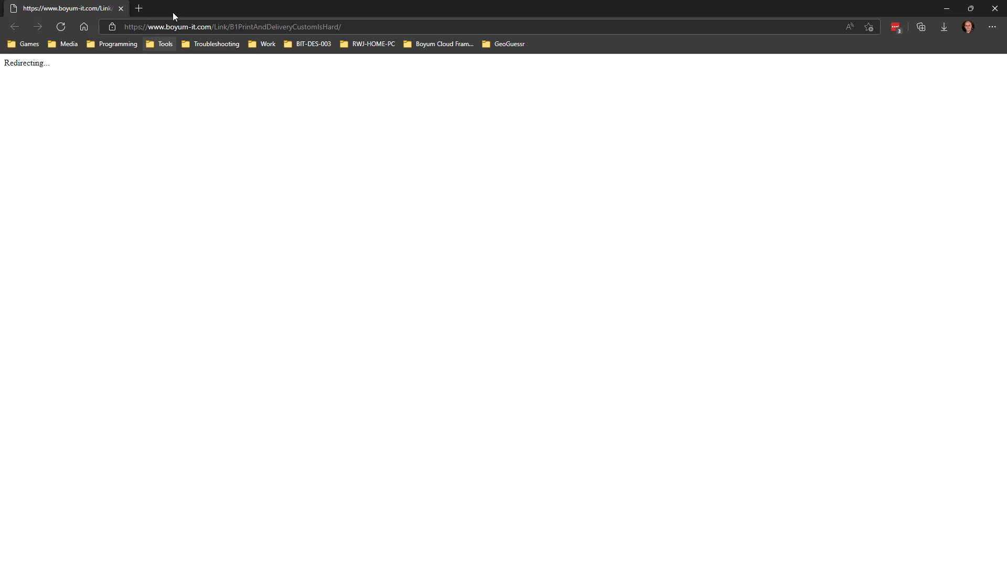
click(124, 10)
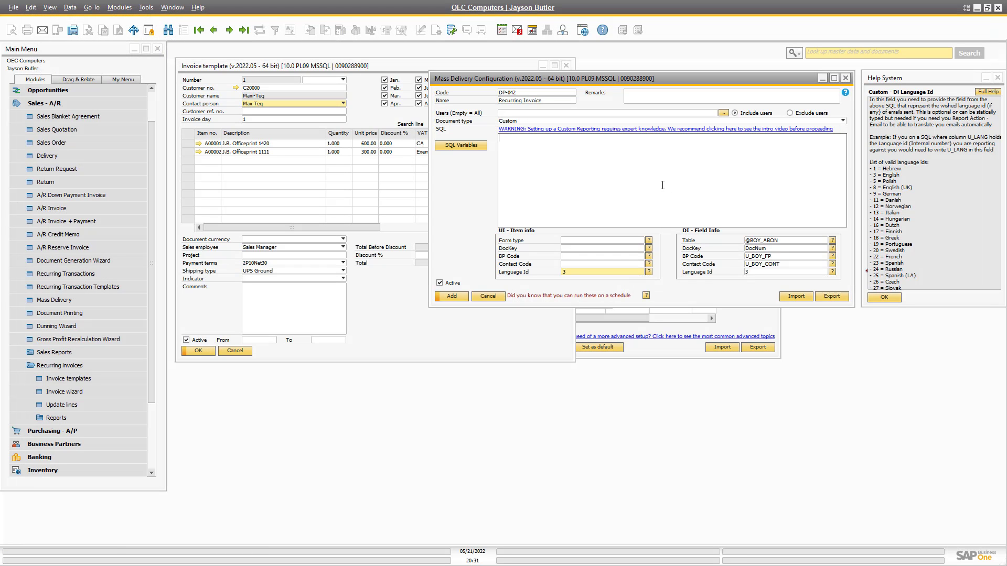
click(662, 185)
key(ctrl+v)
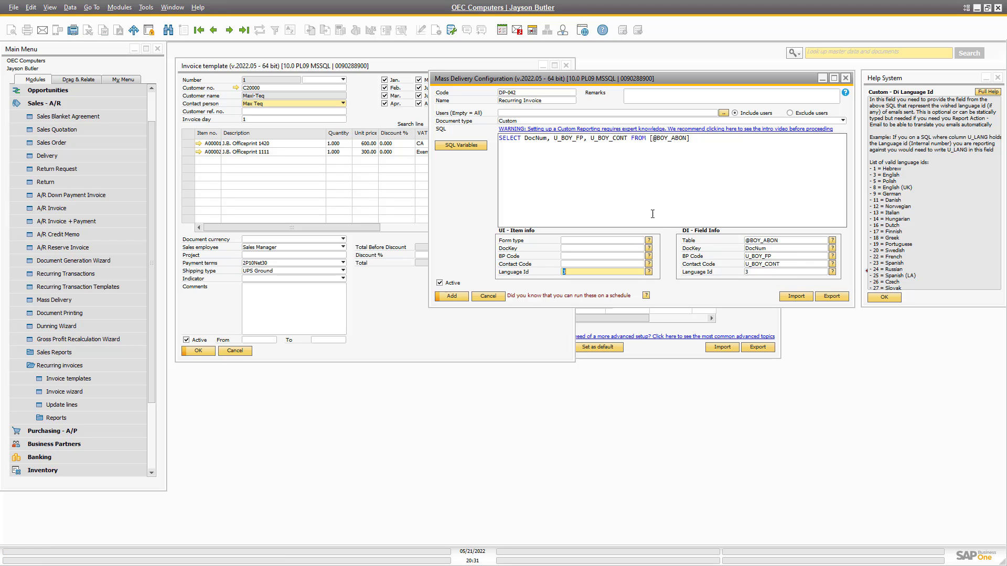
key(shift+Home)
click(209, 87)
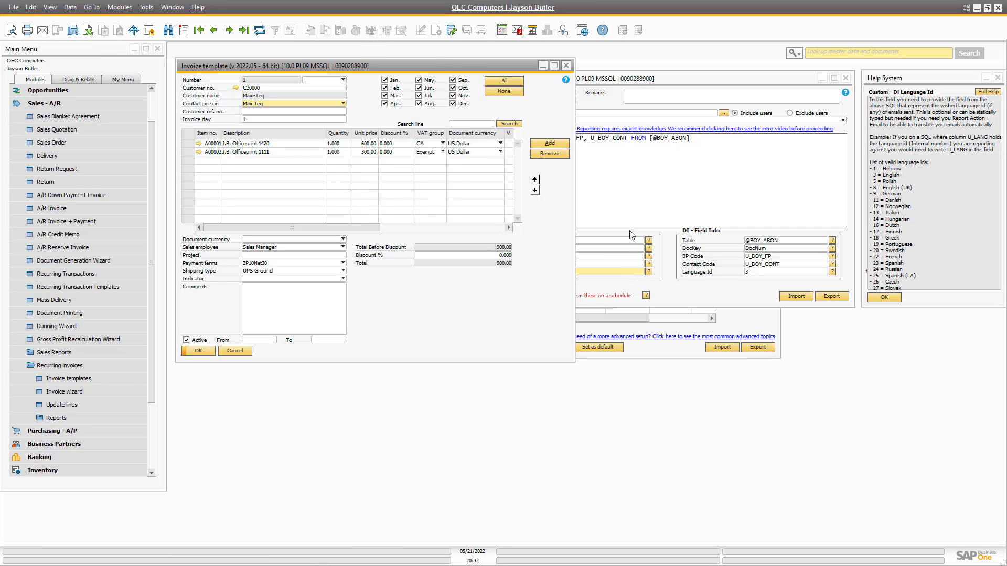
Copy the invoice template's form type and paste BOY_ABON_MAIN into the Form type field.
click(629, 256)
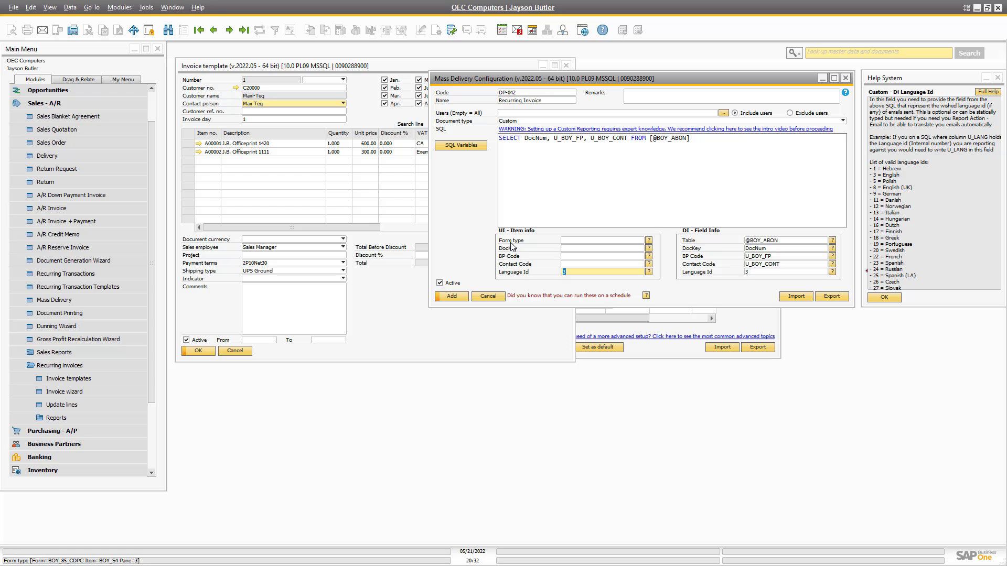
right_click(355, 94)
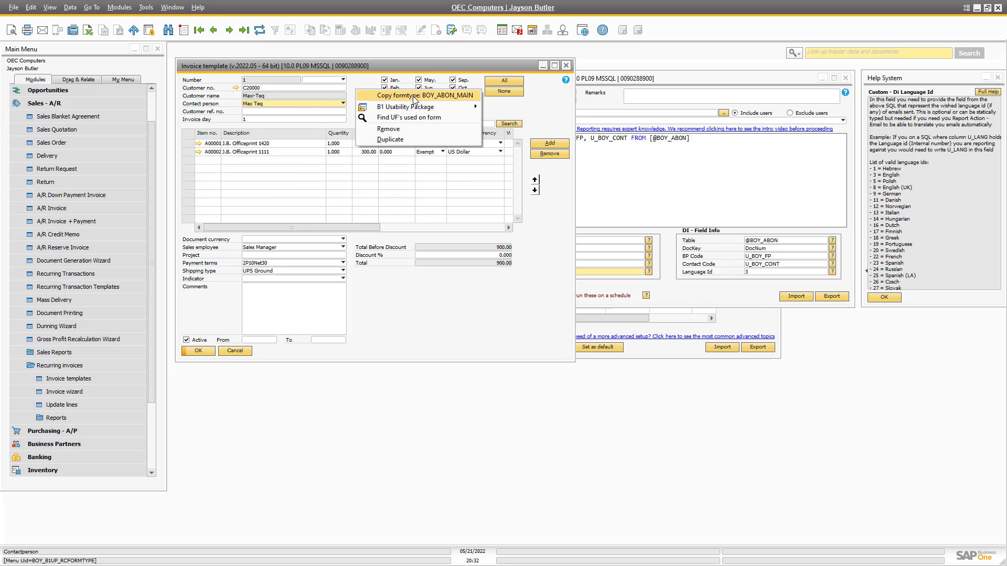
click(414, 95)
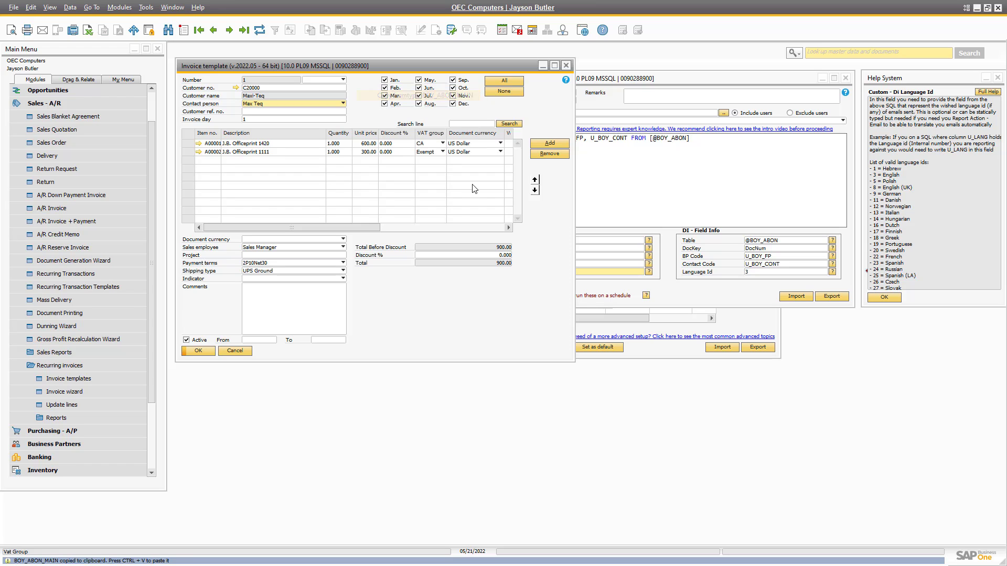
click(583, 241)
key(ctrl+v)
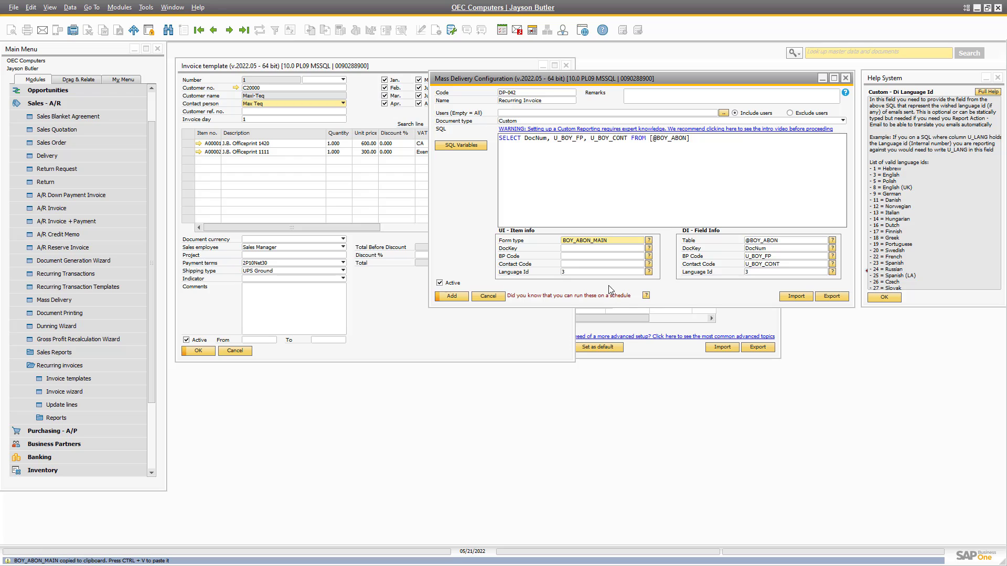
Fill DockKey with the item syntax of the template's Number field.
right_click(253, 82)
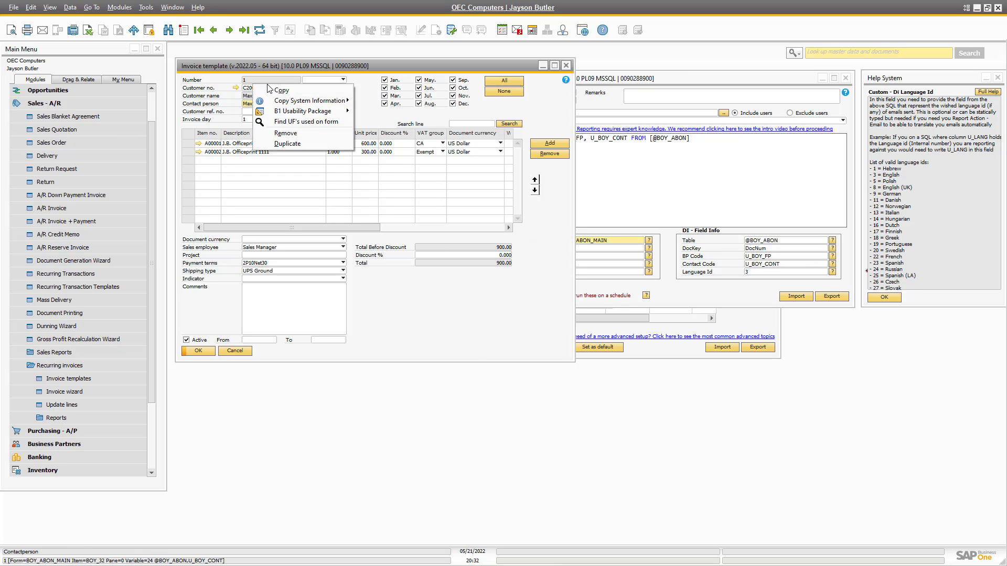
mouse_move(299, 101)
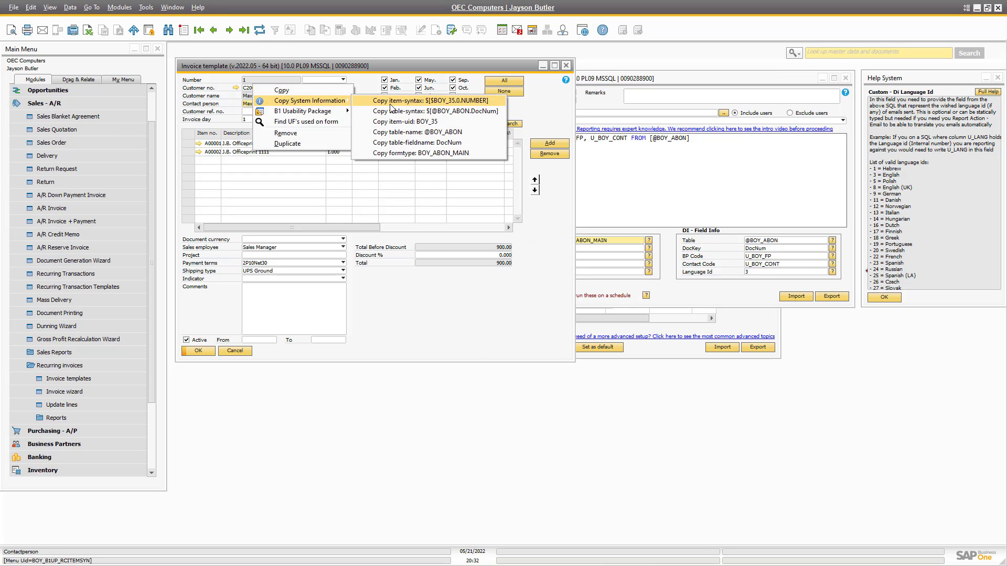
click(427, 101)
click(603, 265)
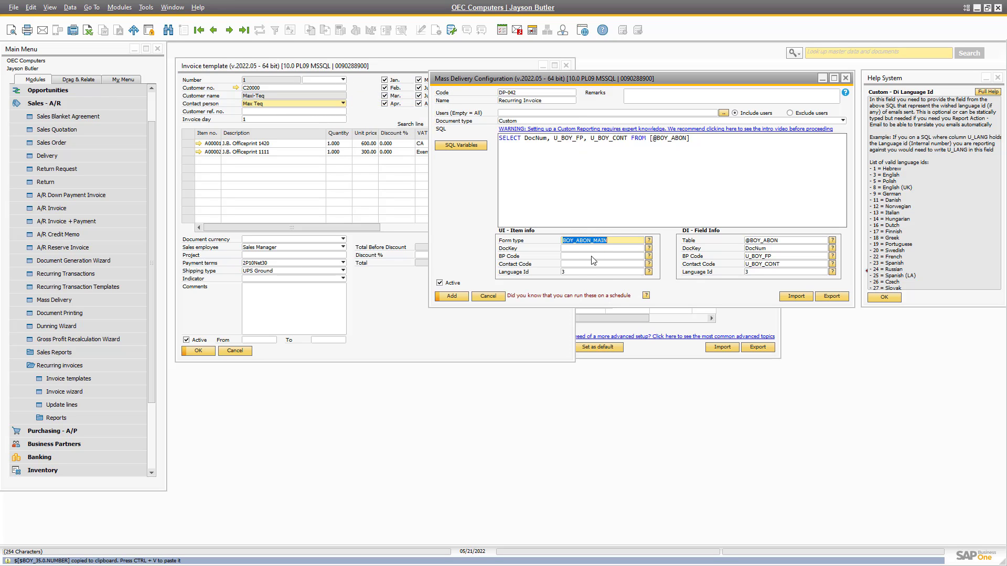
key(Tab)
key(ctrl+v)
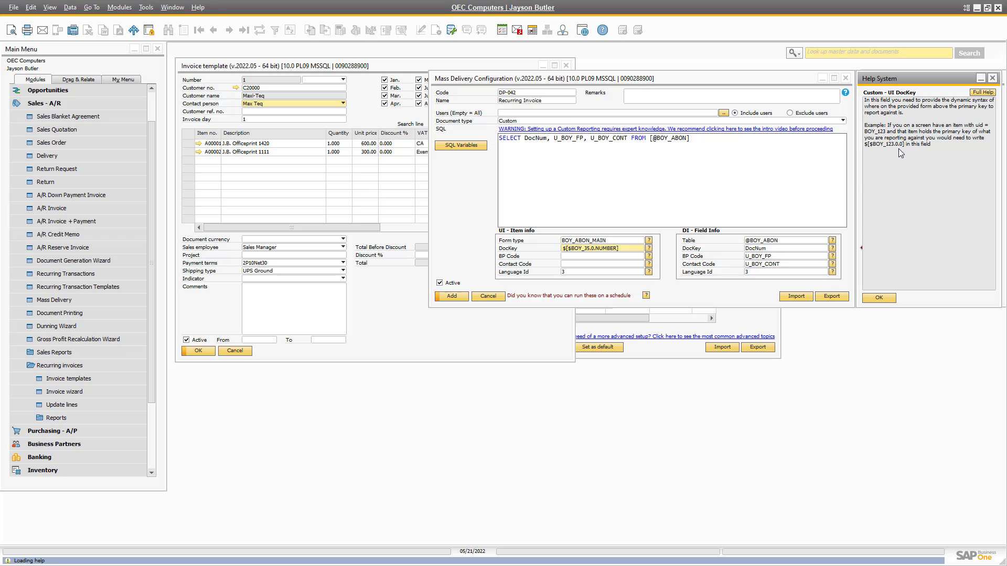
click(993, 78)
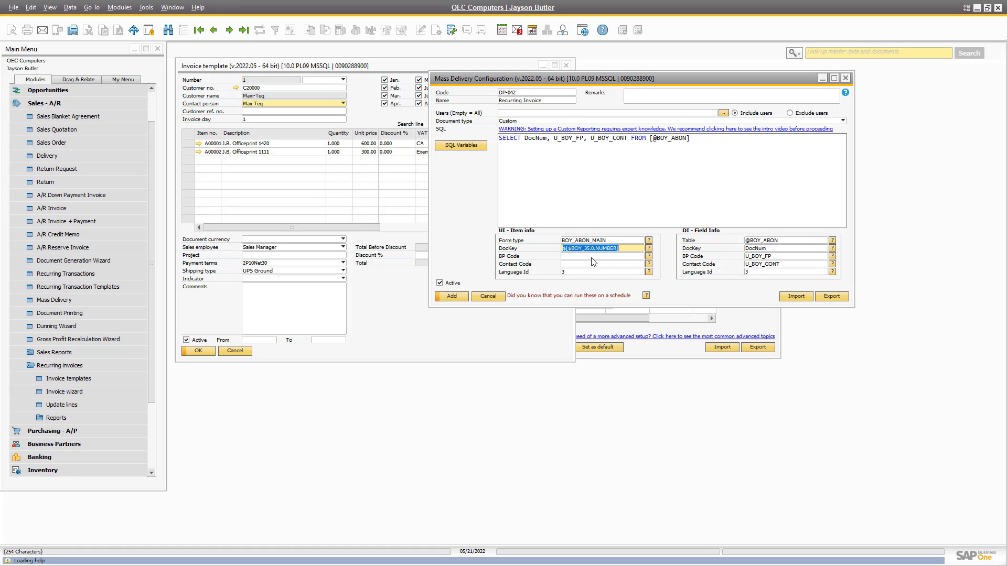
Fill BP Code with the item syntax of the template's customer number field.
right_click(256, 91)
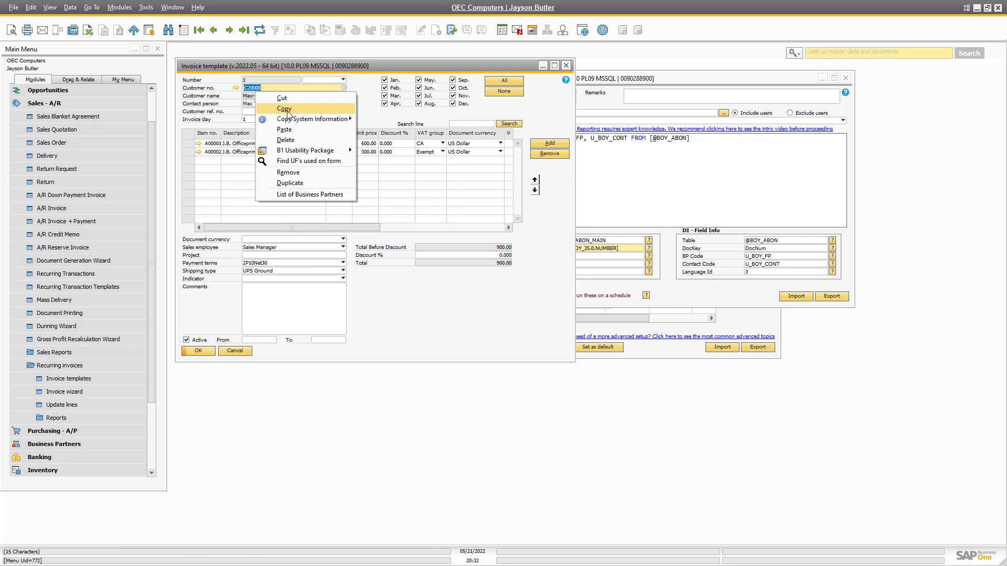
mouse_move(298, 119)
click(402, 119)
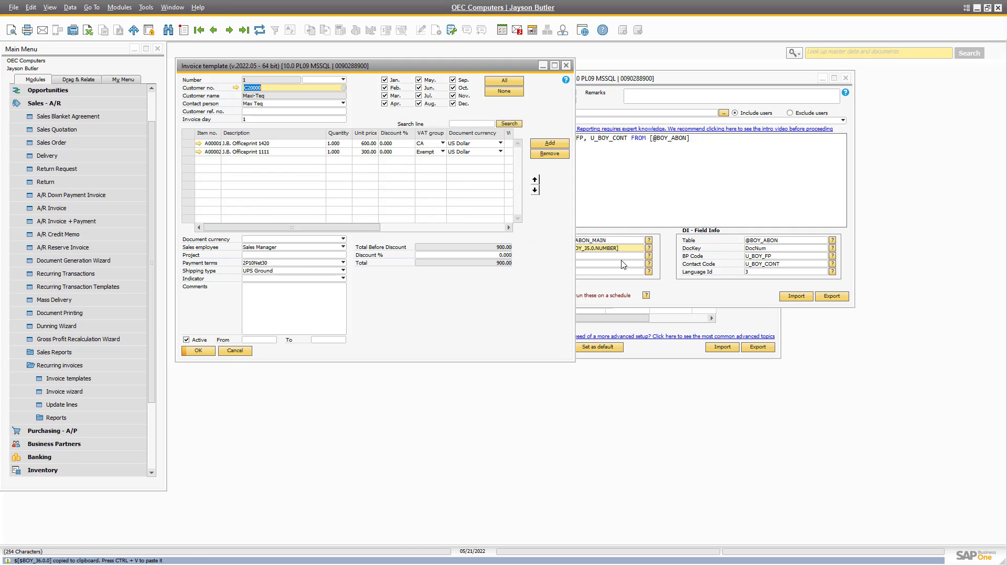
click(625, 257)
key(ctrl+v)
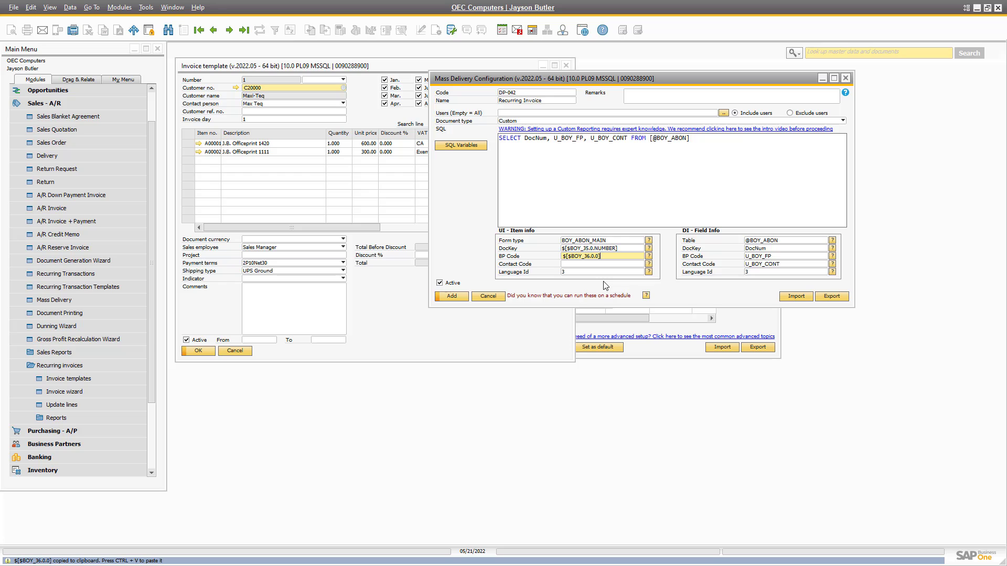
Fill Contact Code with the contact person field's item syntax and add the configuration.
right_click(279, 106)
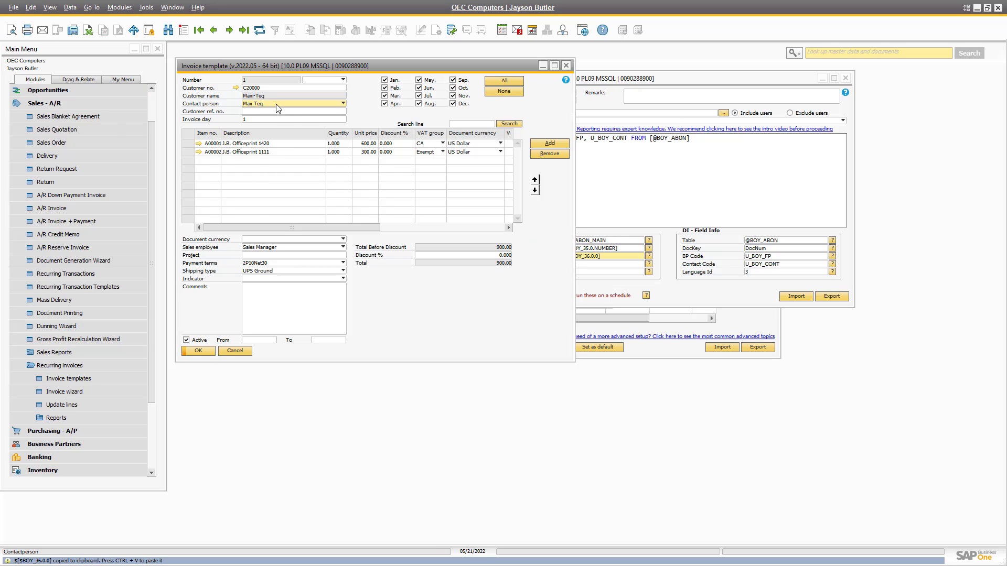
mouse_move(310, 124)
click(454, 124)
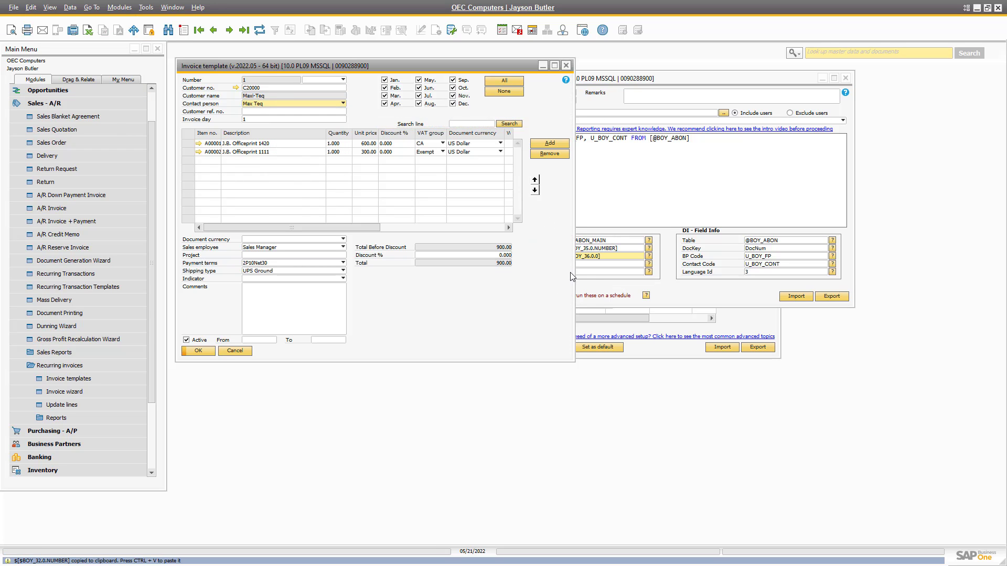
click(587, 271)
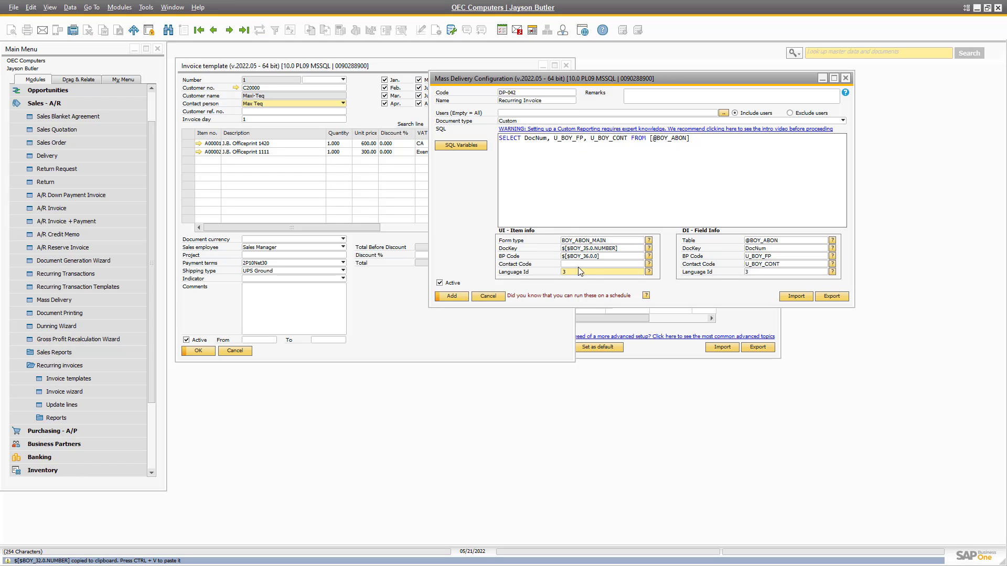
key(shift+Tab)
key(ctrl+v)
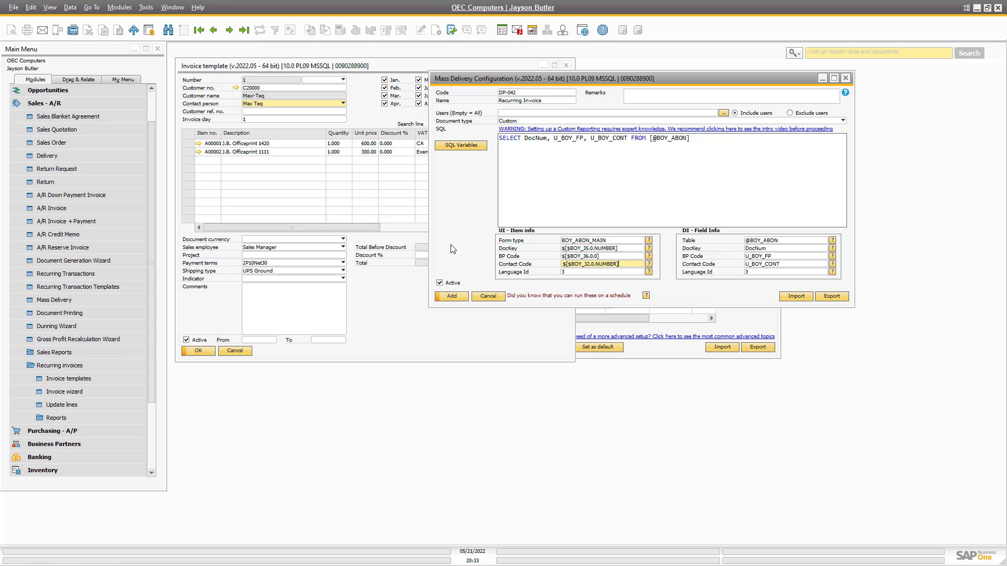
click(450, 296)
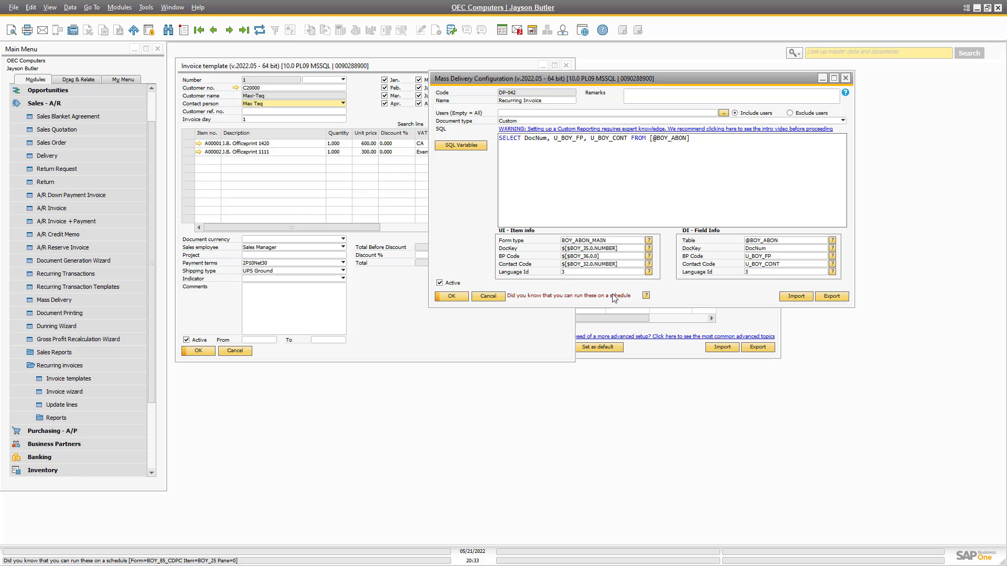
Set the report category to Custom and type to Recurring Invoice (BOY_ABON_MAIN).
click(749, 318)
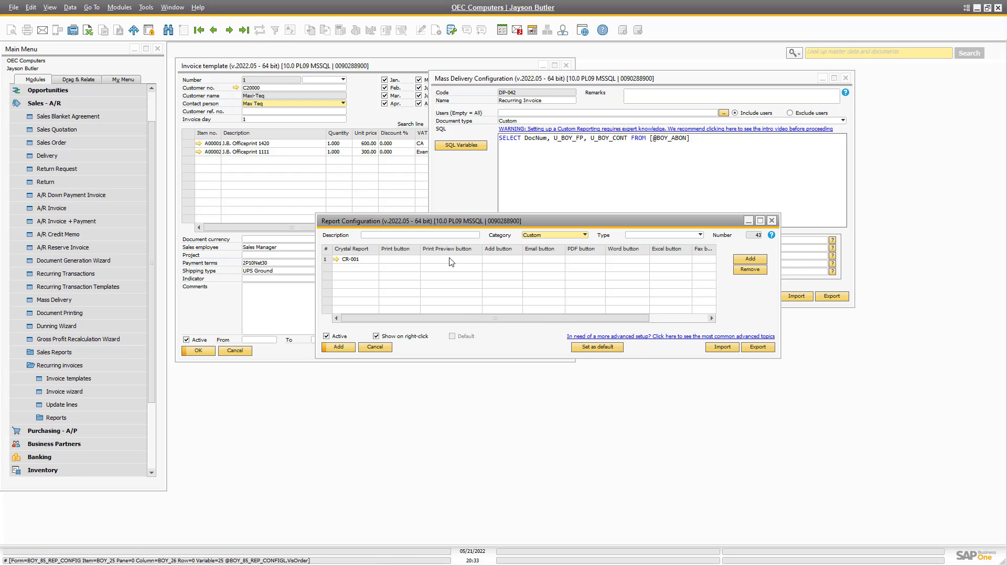
click(540, 236)
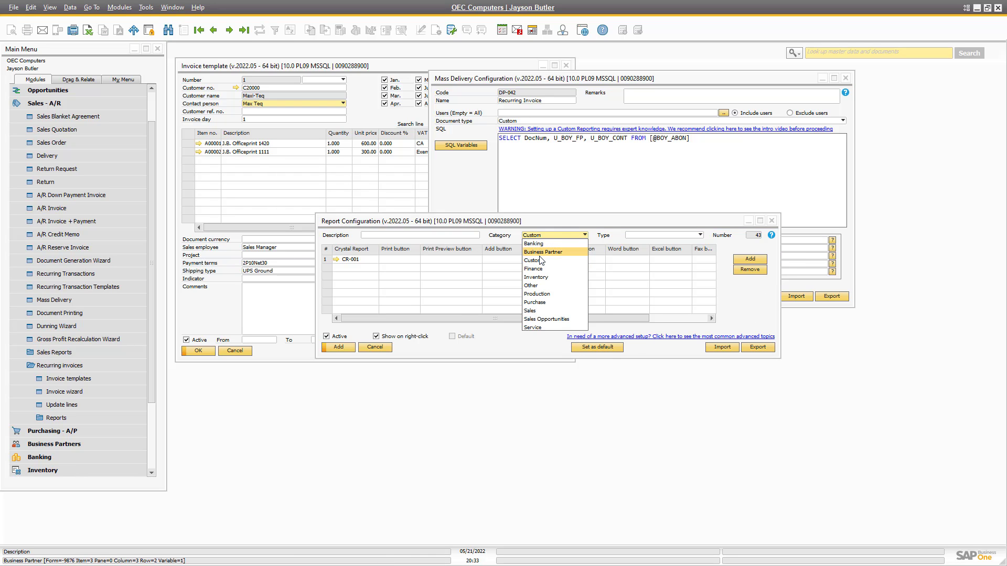
click(541, 261)
click(538, 235)
click(535, 244)
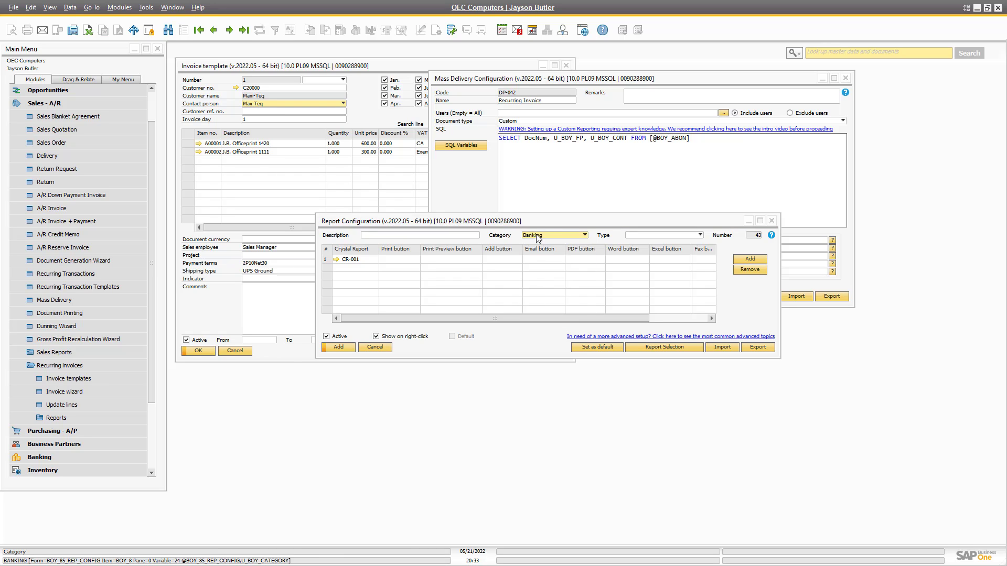
click(537, 236)
click(540, 261)
click(665, 234)
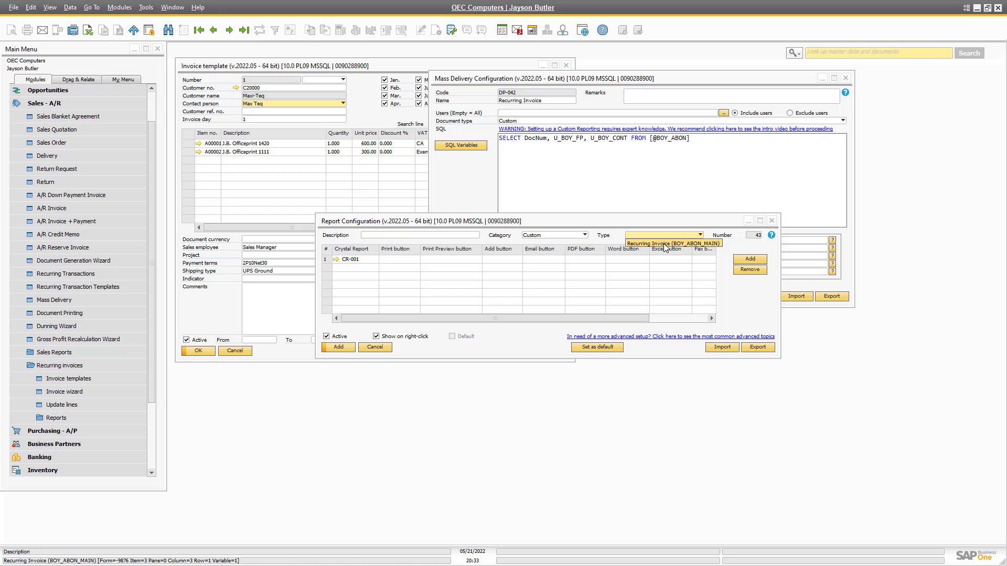
click(665, 243)
Enter 'Recurring Invoice' as the report configuration description.
click(378, 235)
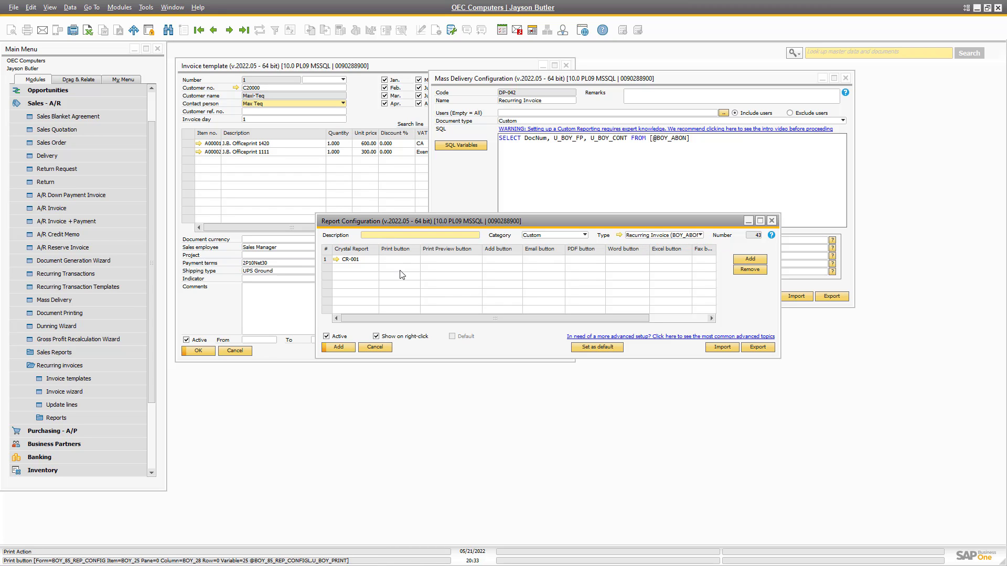
text(Re)
key(BackSpace)
text(recurring Invoice)
key(ctrl+a)
key(ctrl+v)
Choose RA-D002 Show Report as row 1's Print Preview action.
click(430, 261)
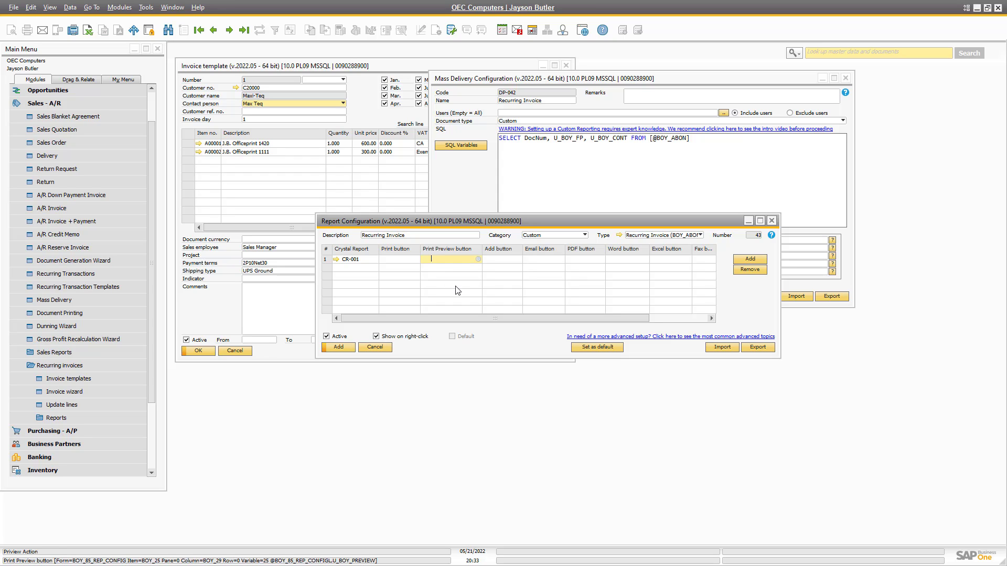
key(Tab)
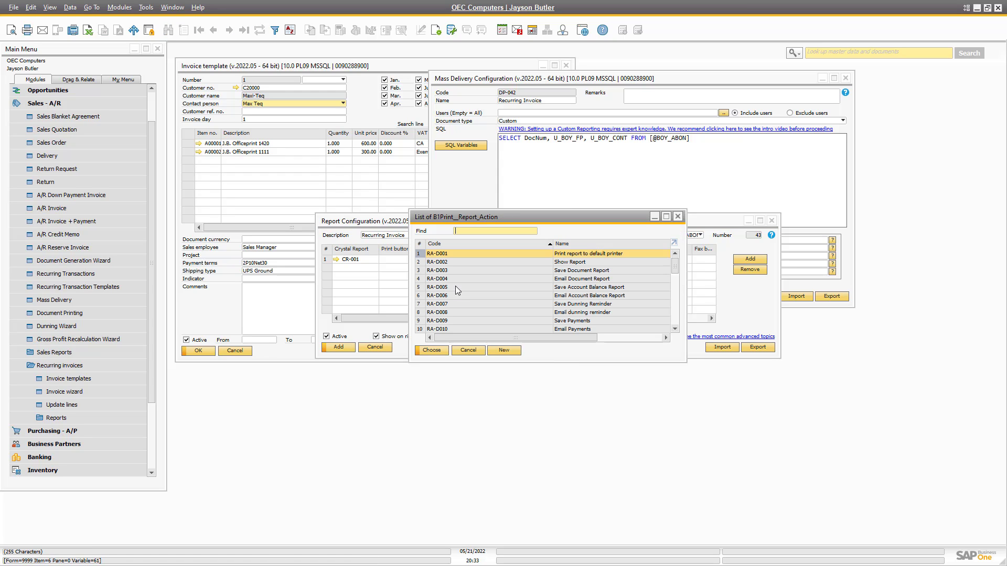
double_click(527, 262)
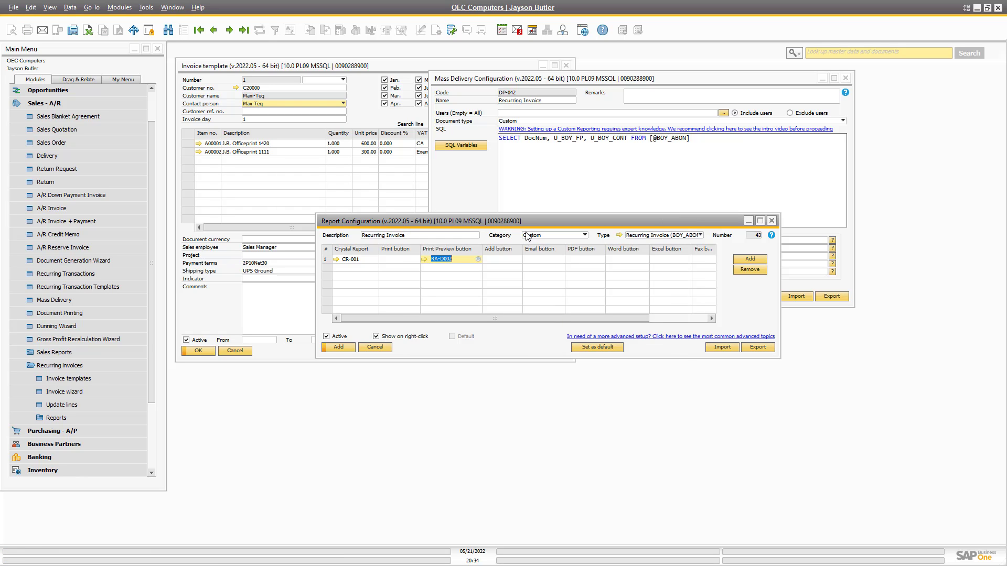
Save the report configuration and open the Recurring invoices templates under Sales - A/R.
key(Return)
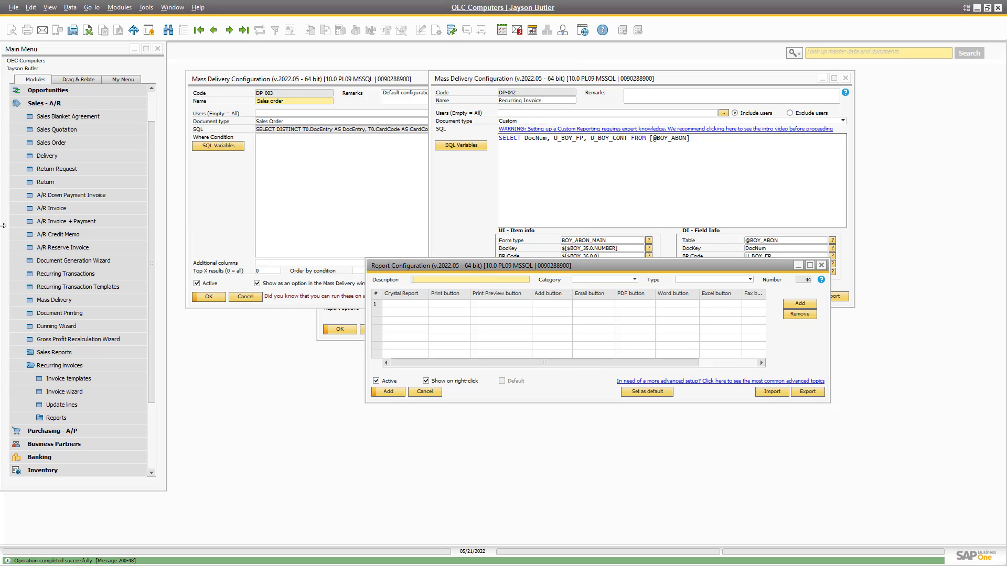
click(22, 107)
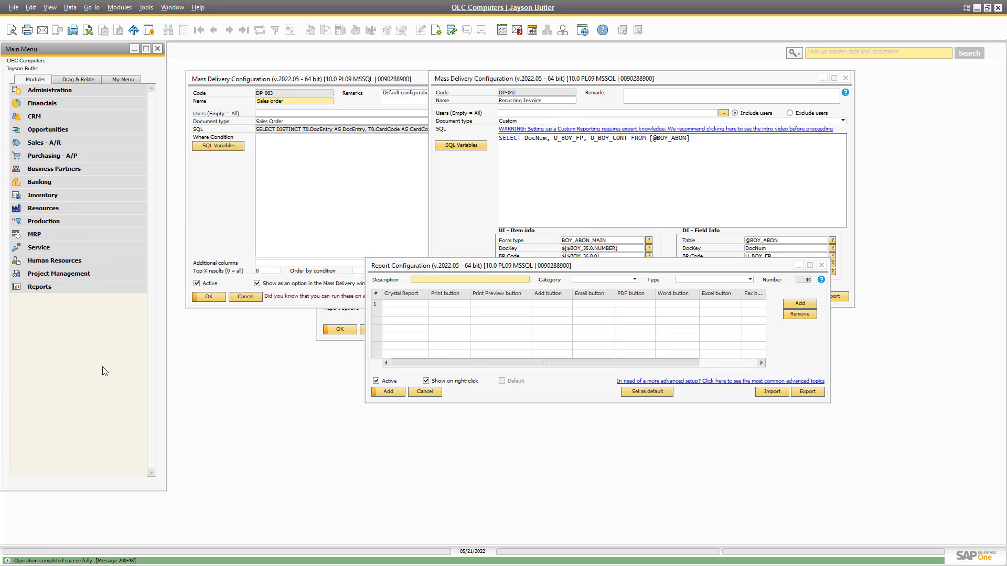
click(52, 170)
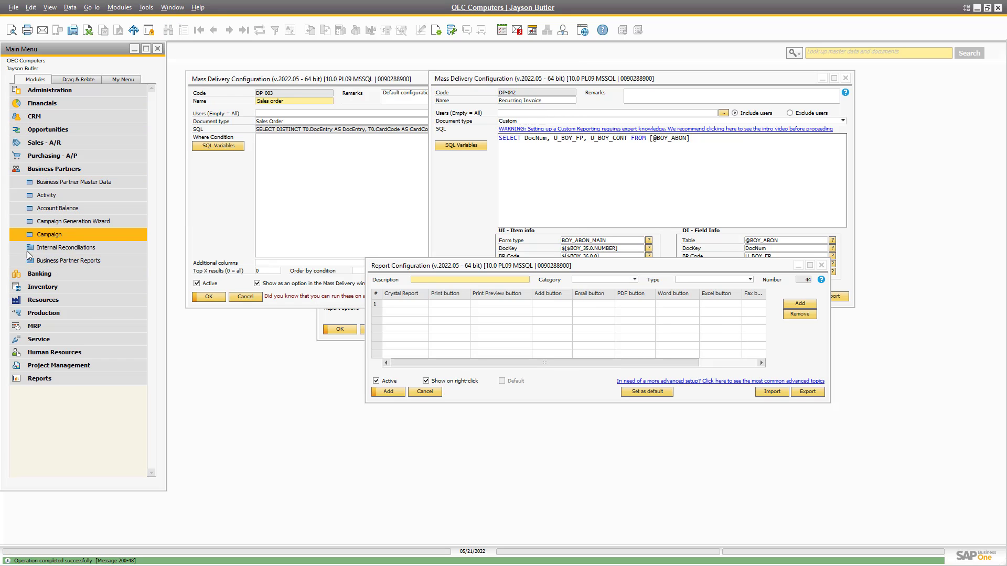
click(44, 143)
click(47, 405)
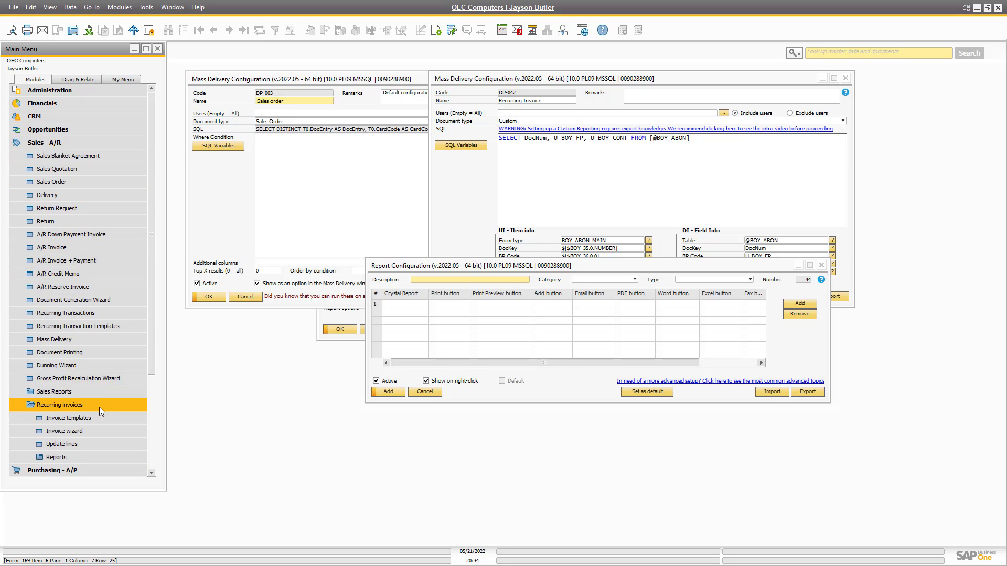
click(68, 418)
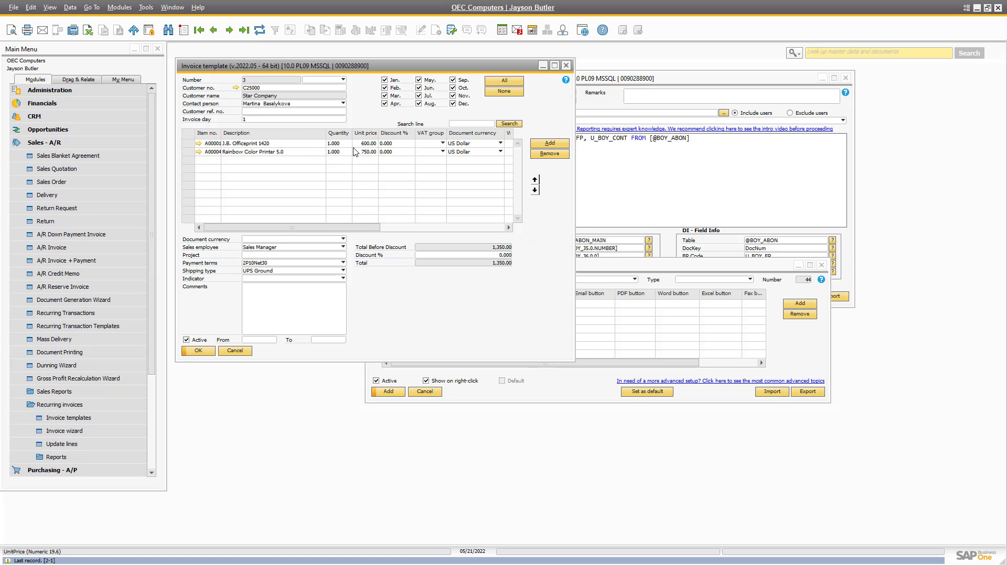
Print-preview the recurring invoice templates and close the Recurring Invoice 3 and 2 previews.
drag(262, 65, 249, 150)
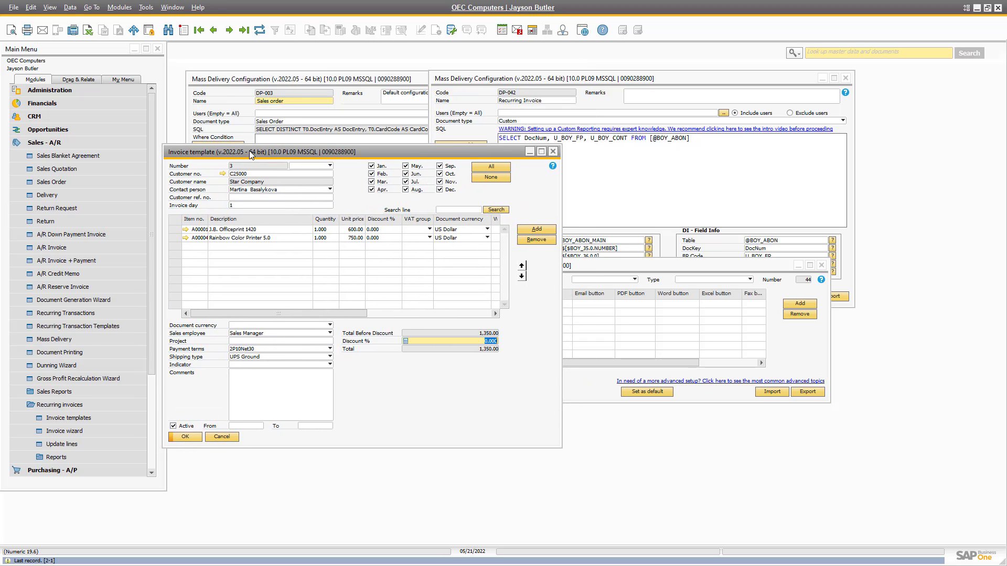
click(10, 35)
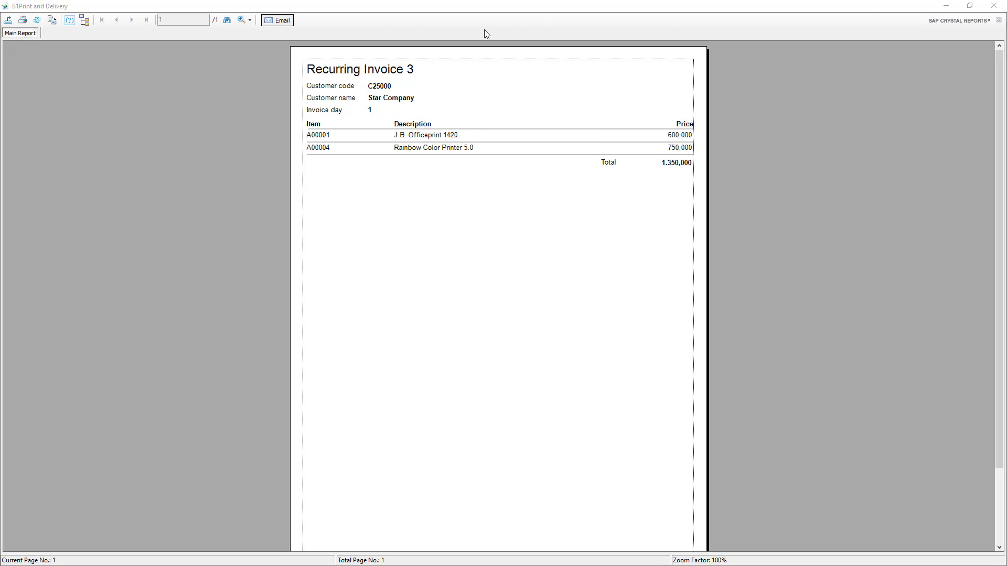
click(994, 6)
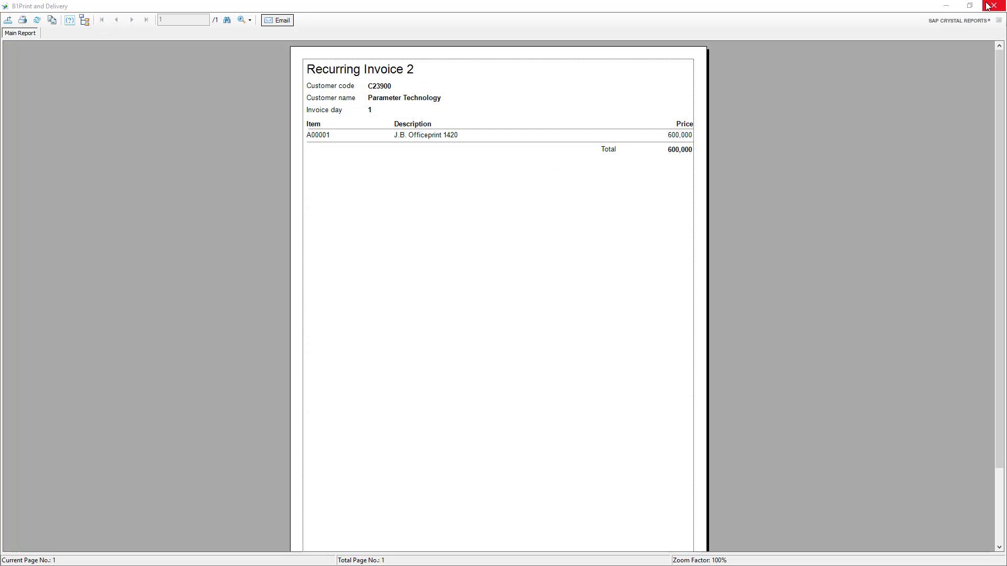
click(993, 6)
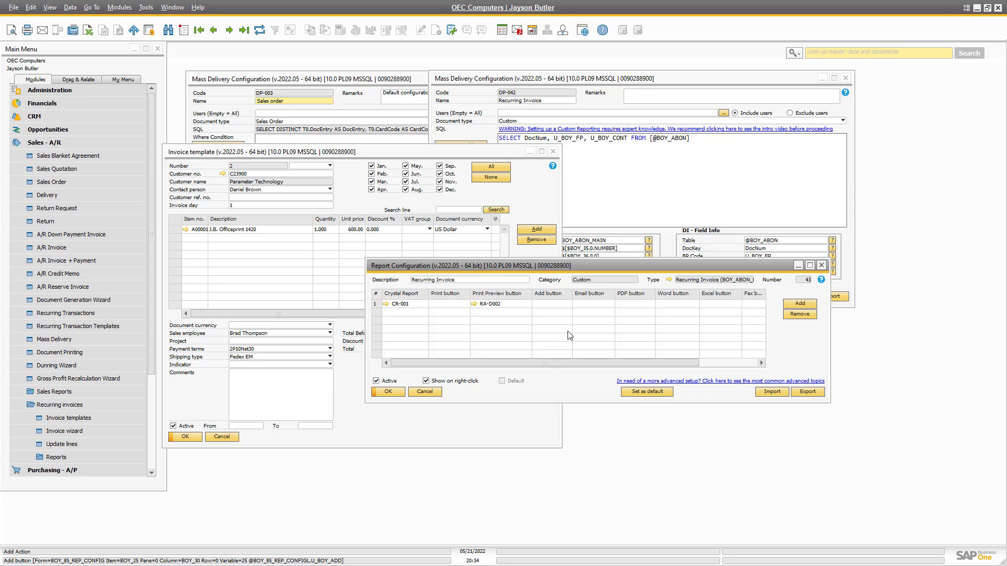
Start a Mass Delivery run for Recurring Invoice documents with the Print Preview action.
drag(547, 267, 584, 326)
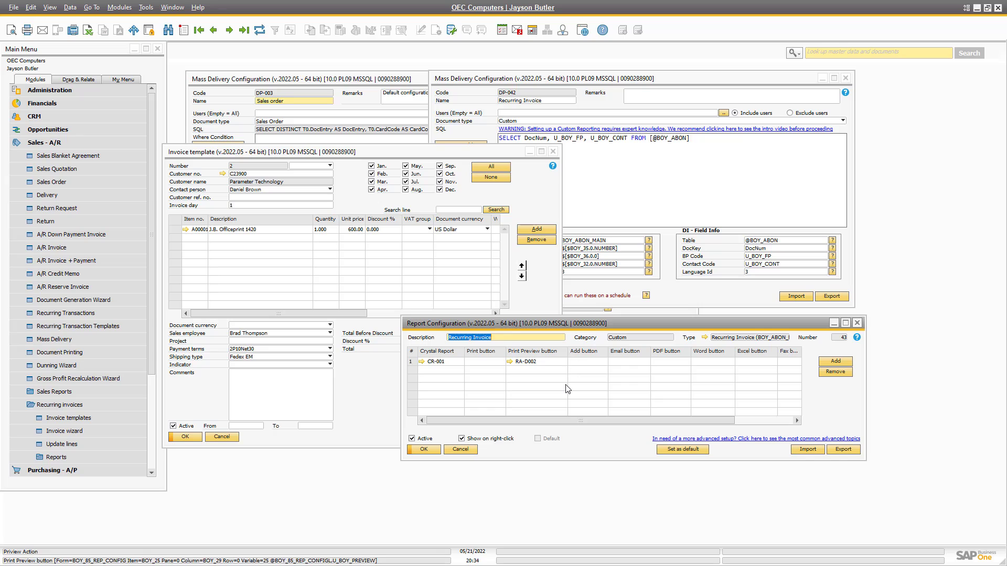
click(605, 391)
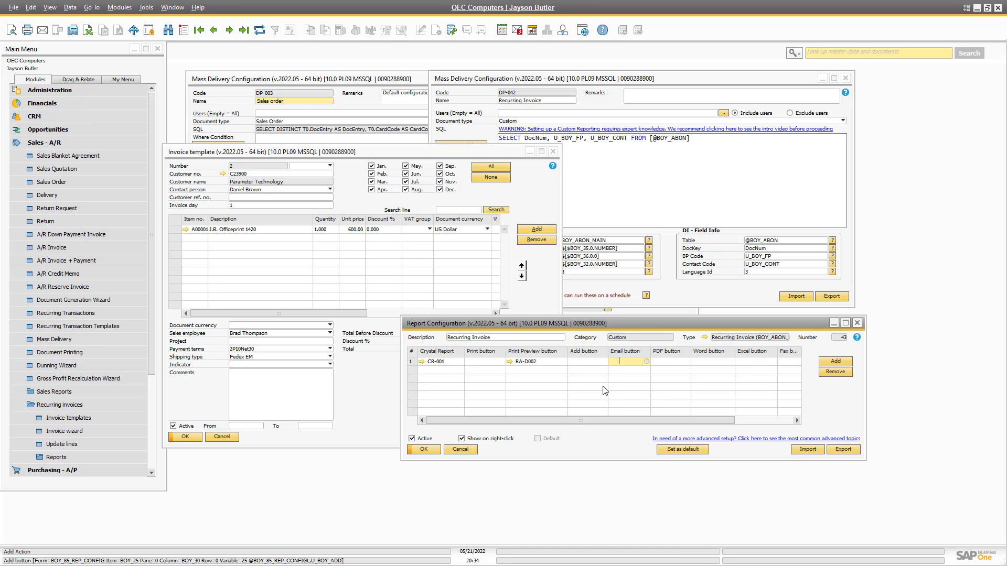
click(677, 265)
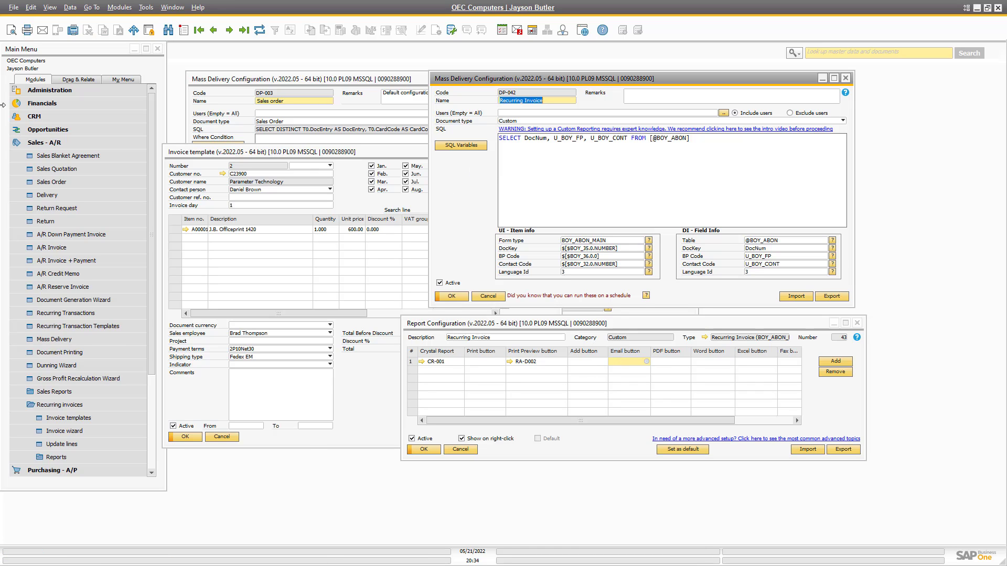
click(48, 339)
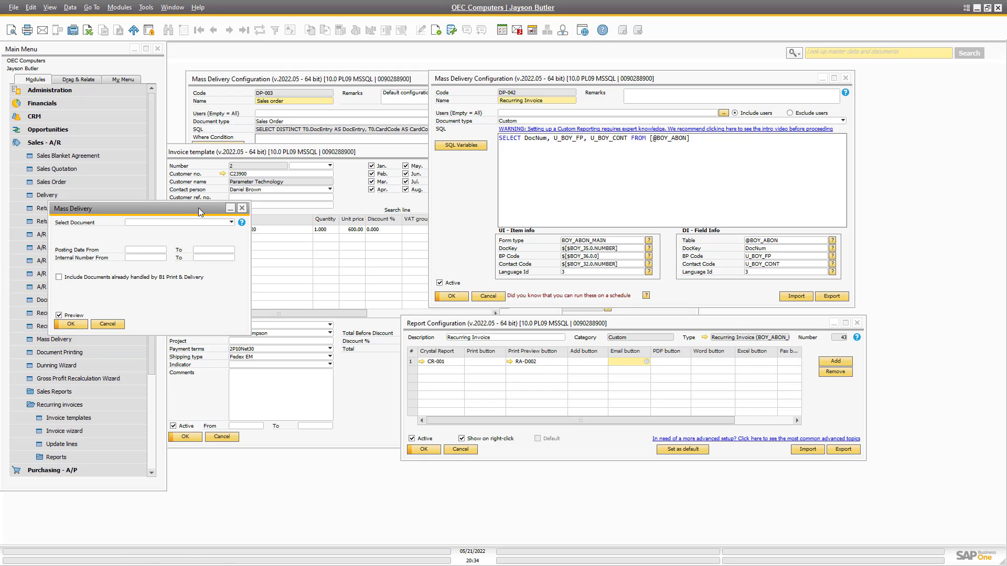
click(188, 222)
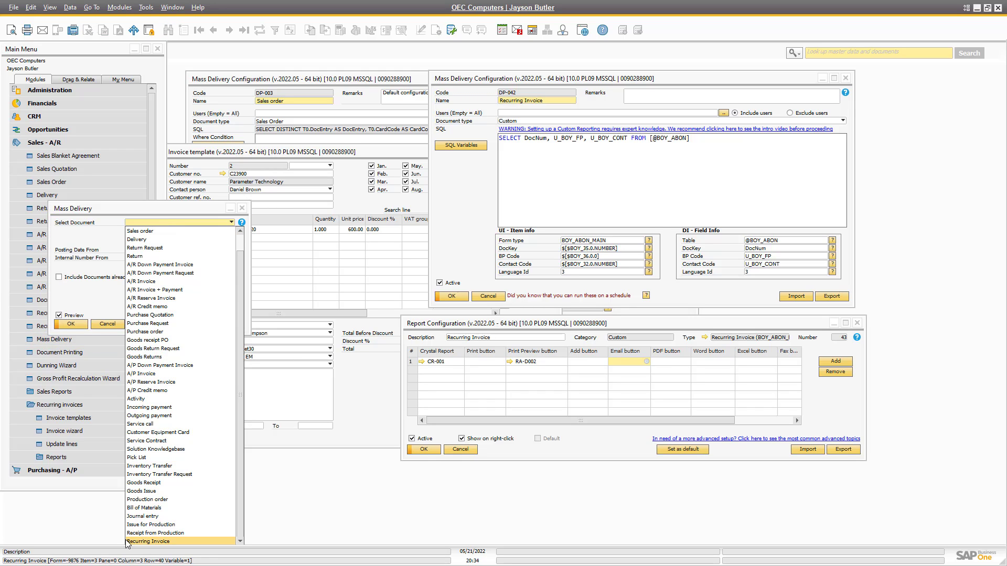
click(127, 541)
click(159, 237)
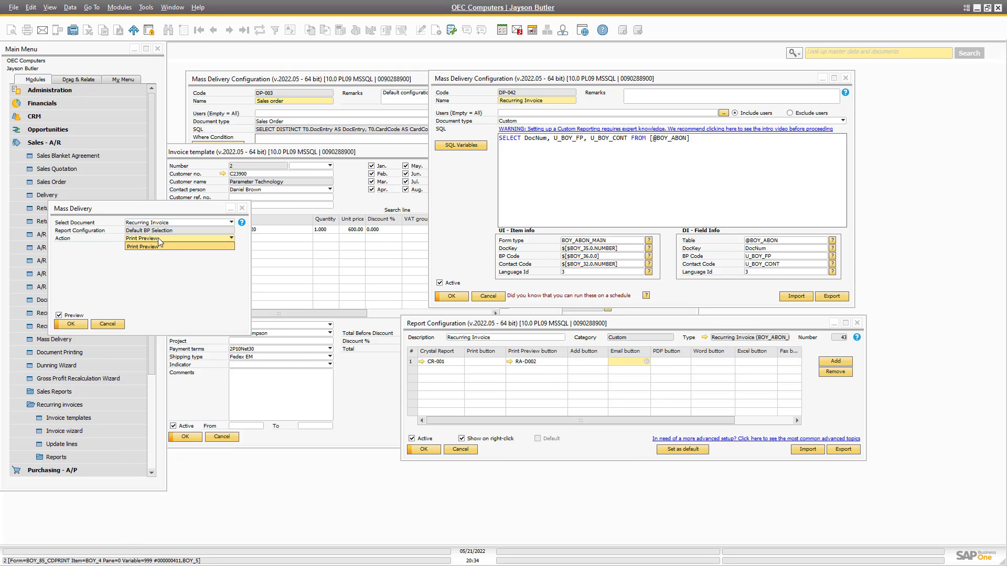
click(157, 239)
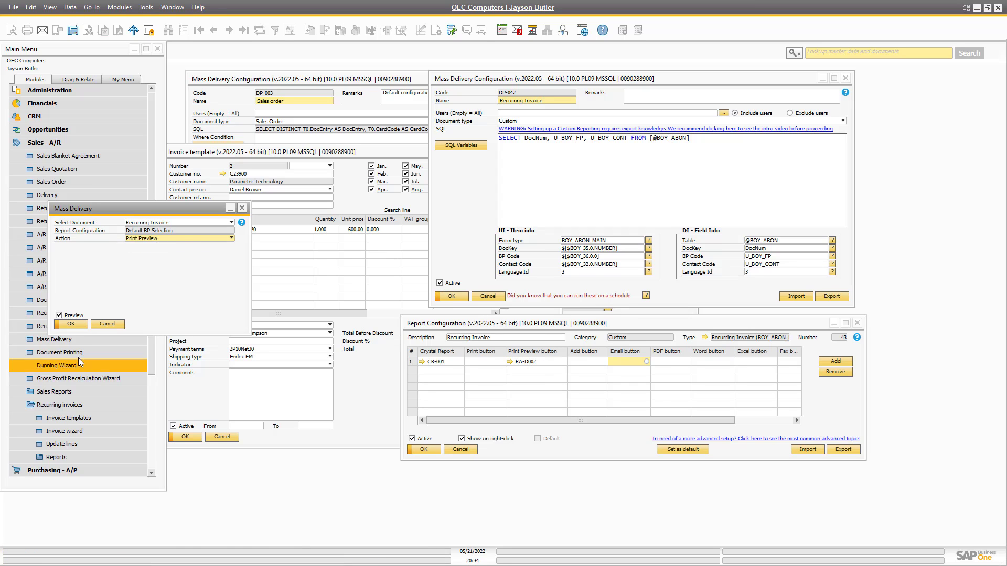
List the matching documents, select recurring invoices 1, 2 and 3, and preview them.
click(69, 324)
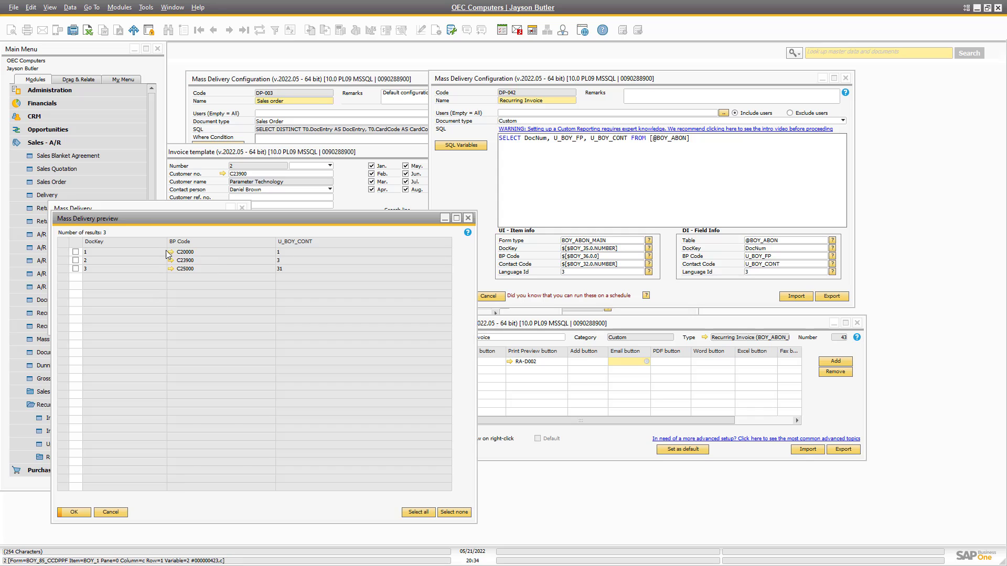
drag(174, 218, 307, 202)
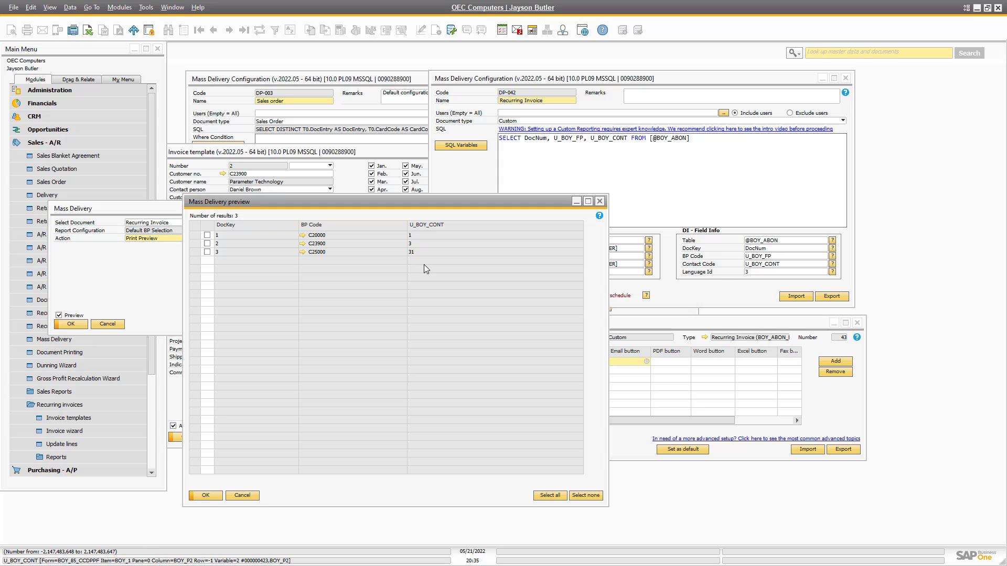
click(207, 235)
click(208, 243)
click(208, 252)
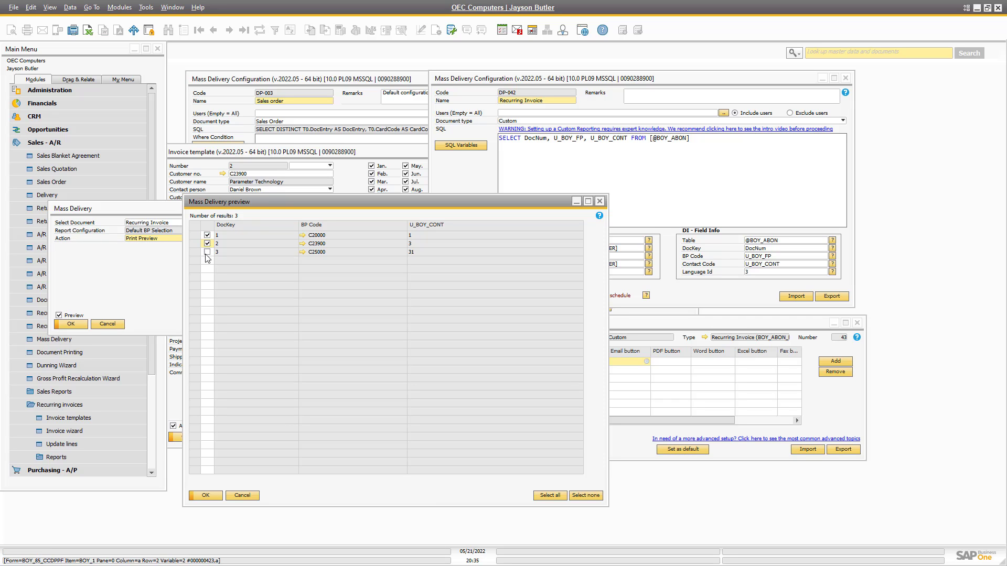
click(204, 496)
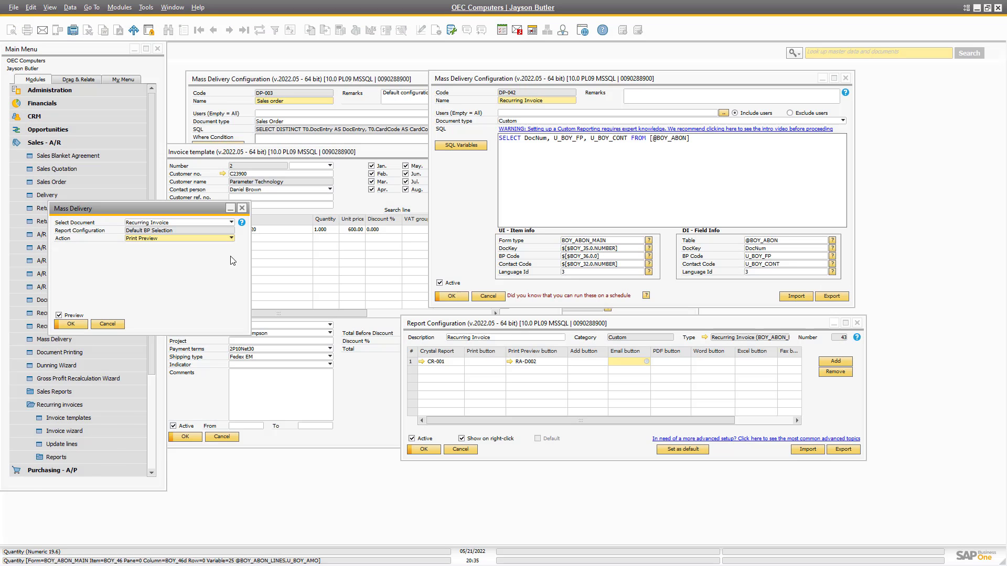
Cancel Mass Delivery and create new email report action RA-001 named Recurring Invoices.
click(107, 324)
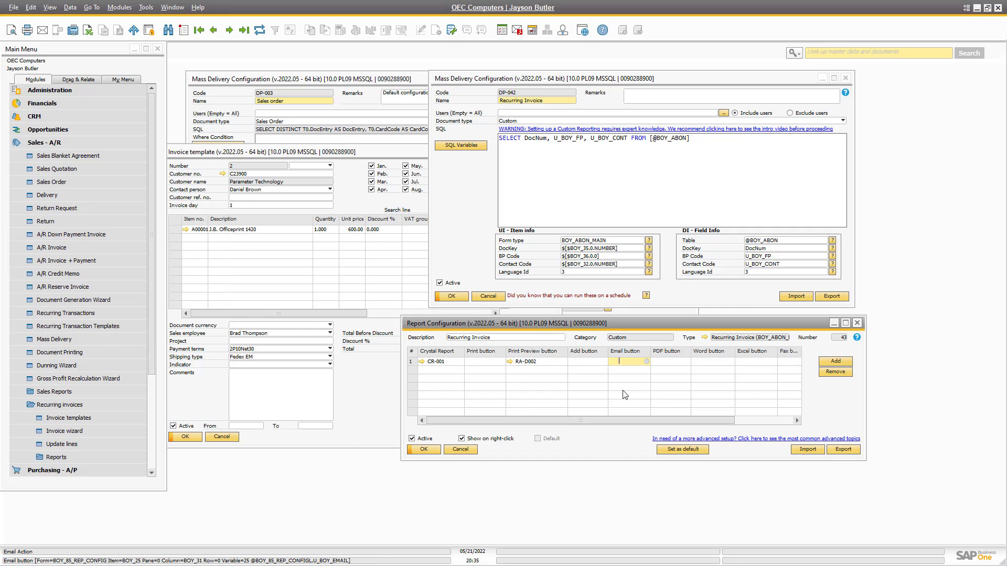
key(Tab)
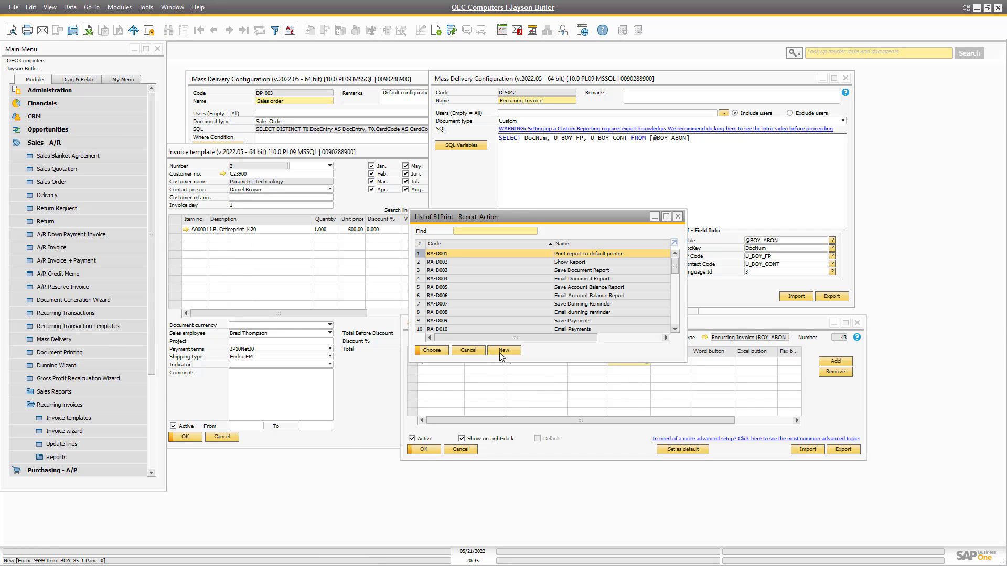
click(501, 351)
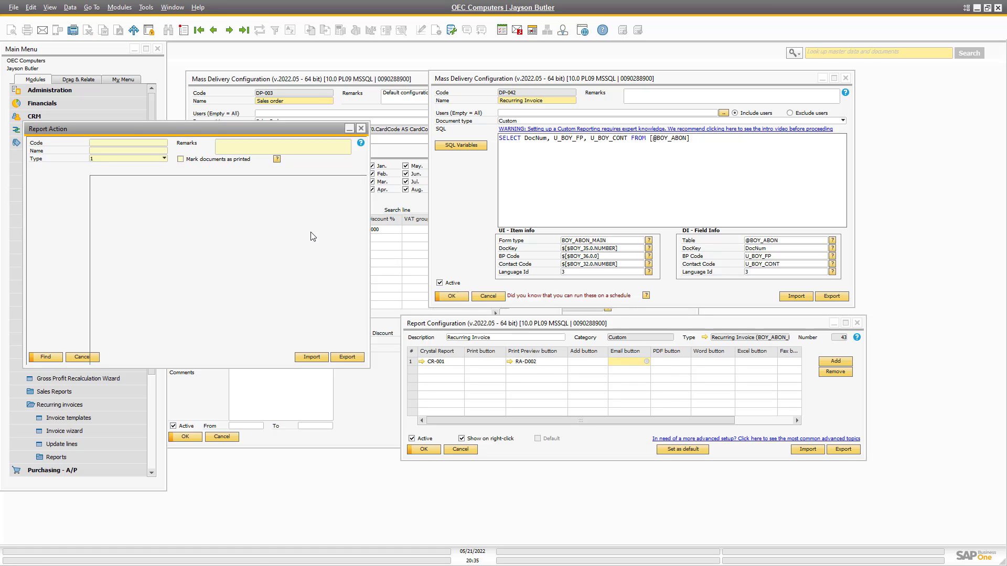
drag(228, 137, 584, 245)
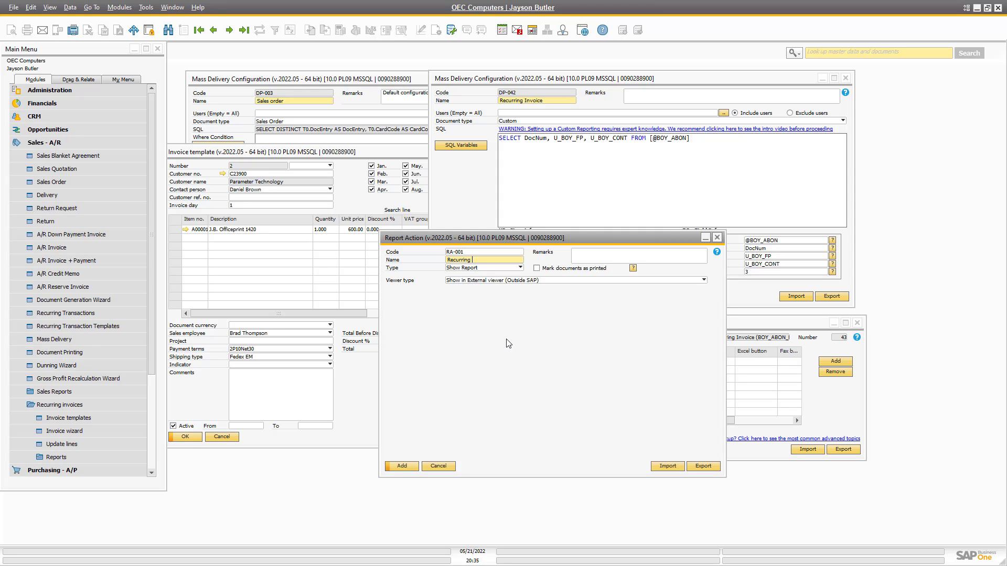
text(oices)
click(465, 271)
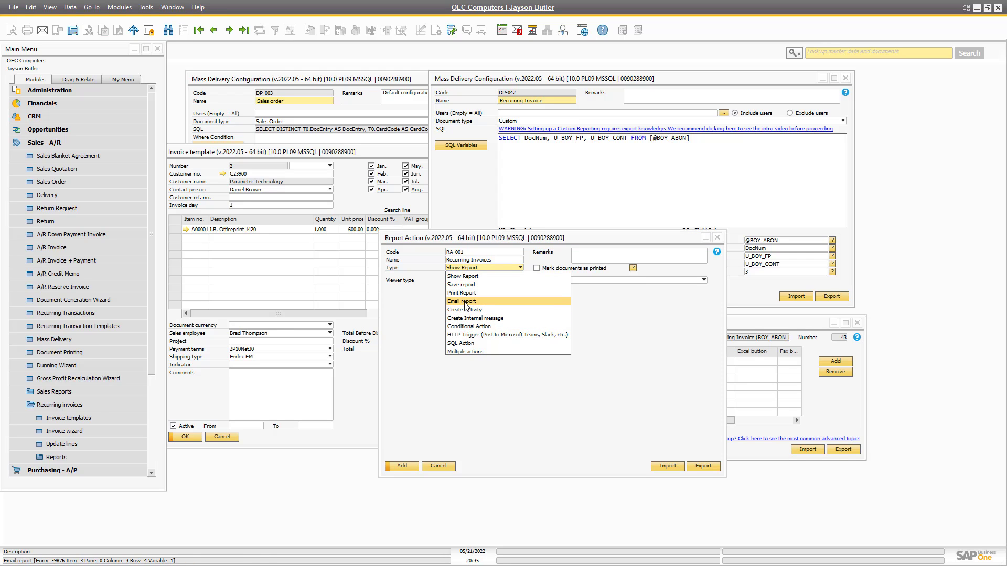
Make RA-001 an Email report with subject 'Recurring Invoice' and a template-change request body.
click(531, 311)
click(450, 287)
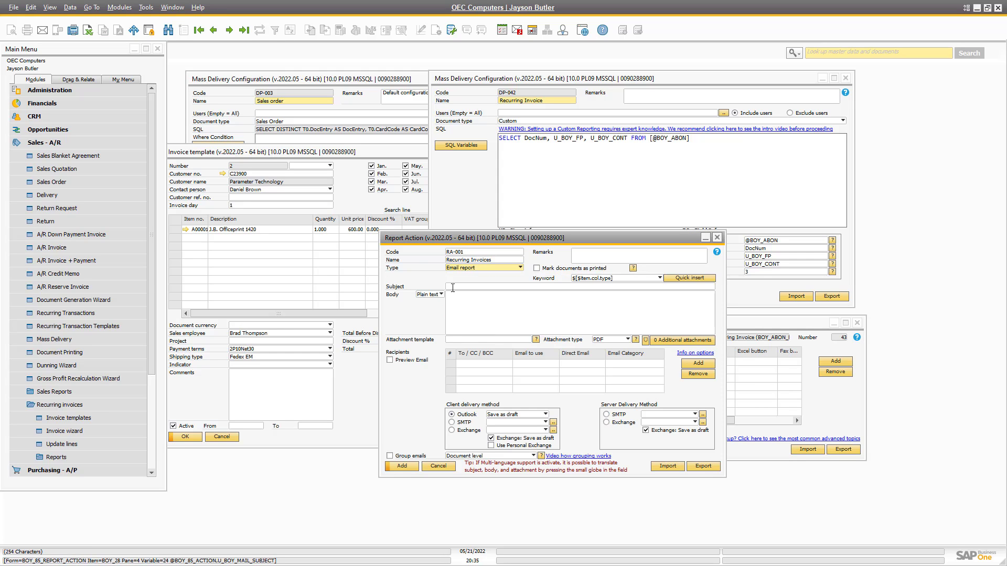
text(Rec)
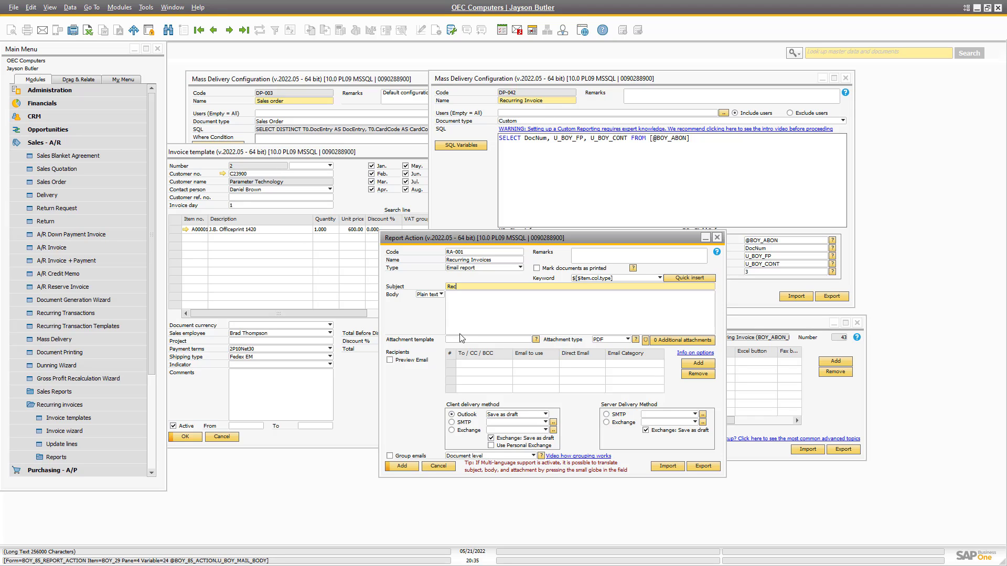
text(urring Invoice)
click(485, 311)
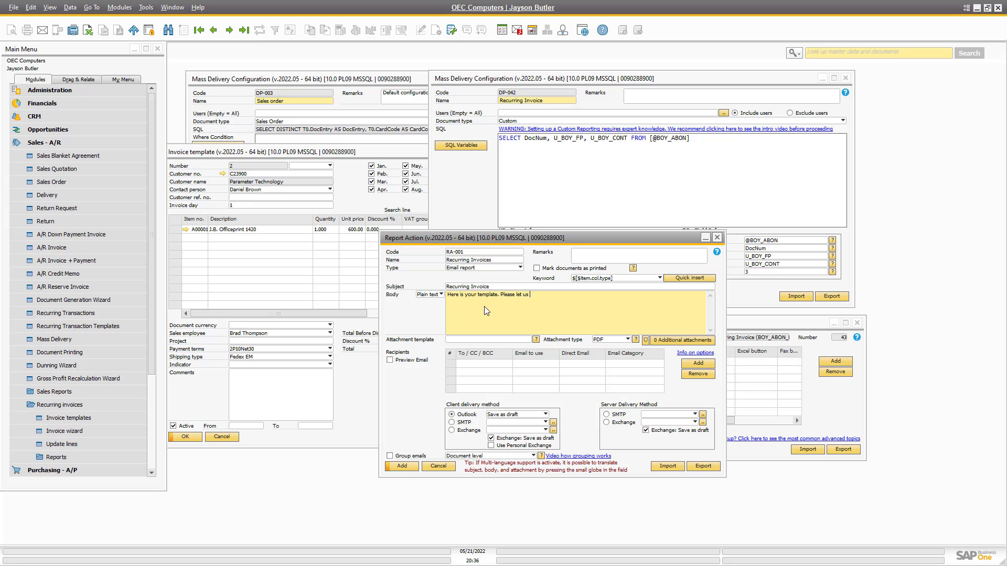
text(know if you have any changes for the next moth)
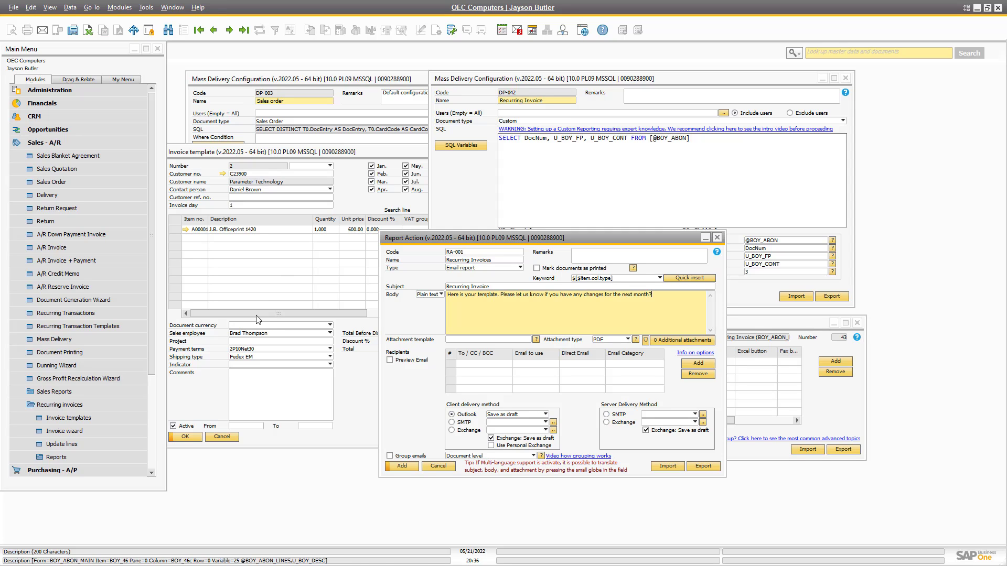
Set the email attachment template to Template.pdf.
key(Tab)
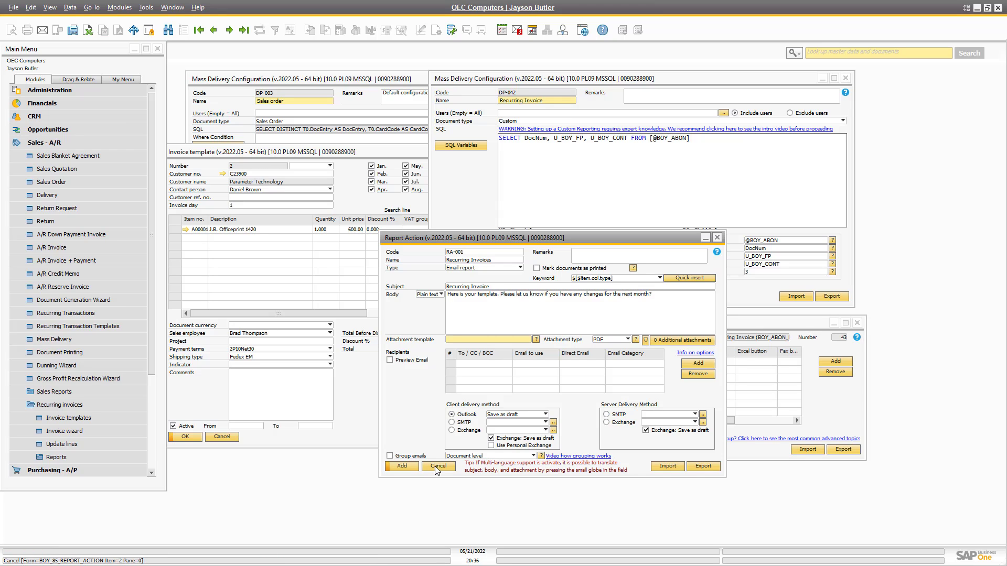
text(Template.pdf)
key(Tab)
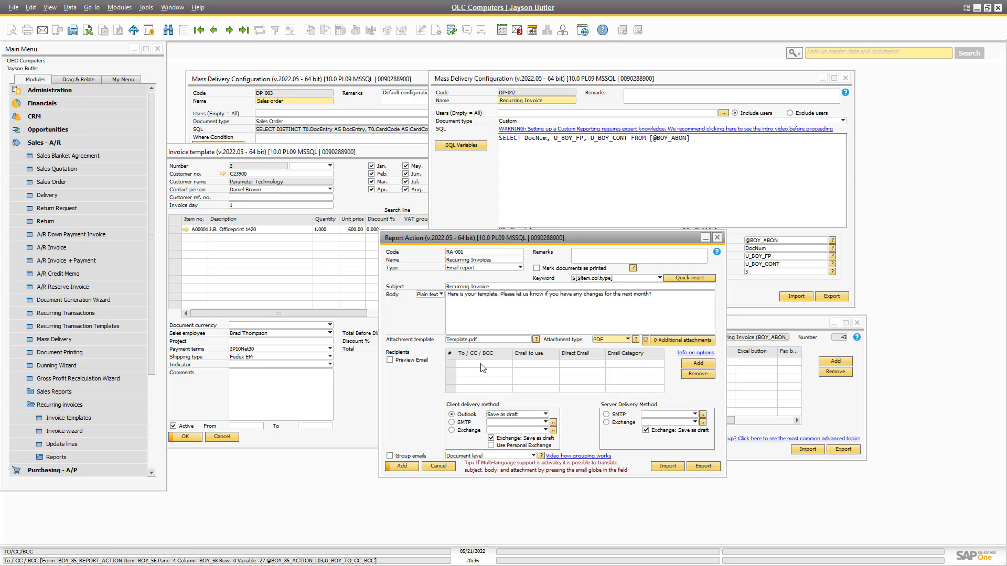
Add a To recipient using the document's selected contact person and save action RA-001.
click(481, 365)
click(530, 364)
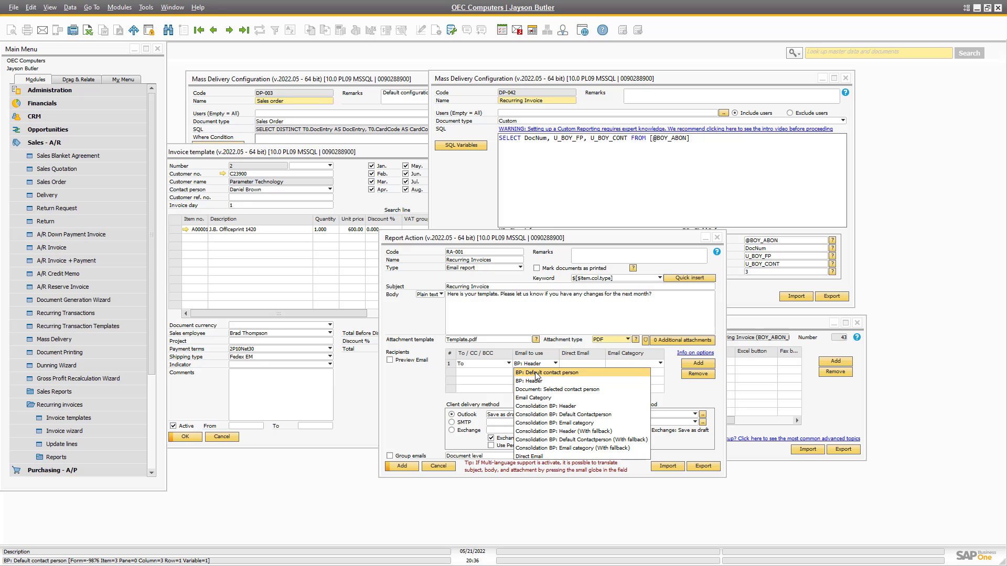
click(537, 374)
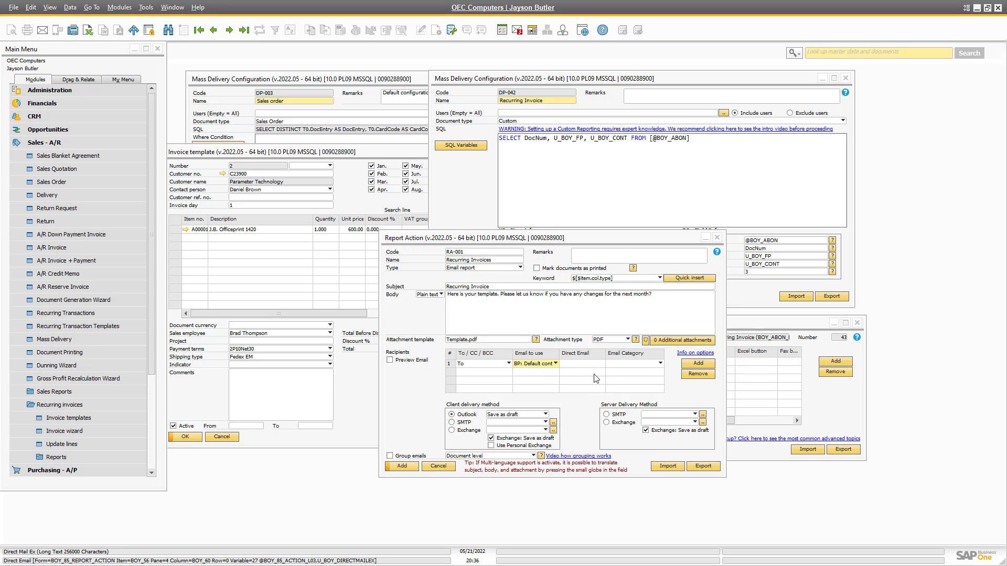
click(555, 364)
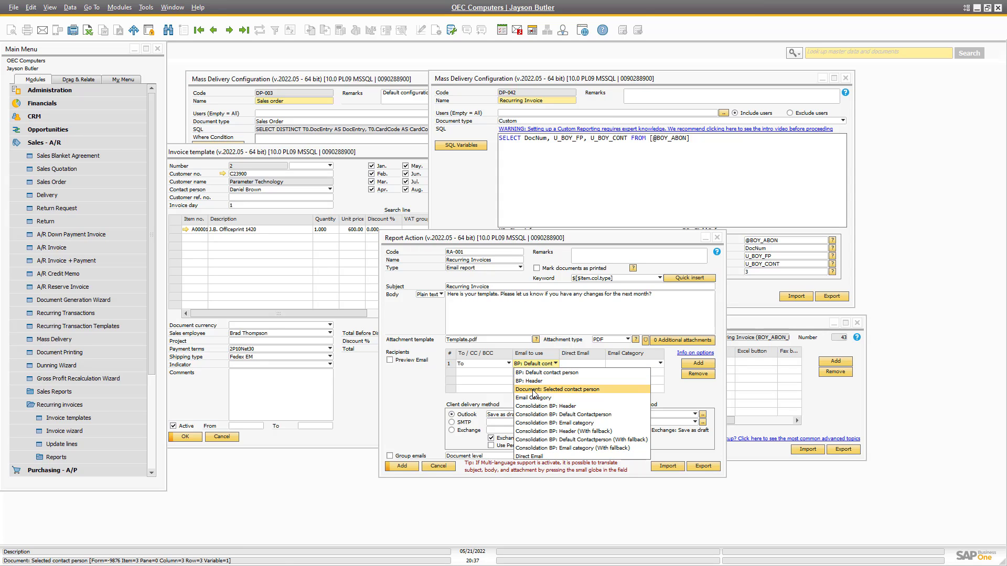
click(534, 391)
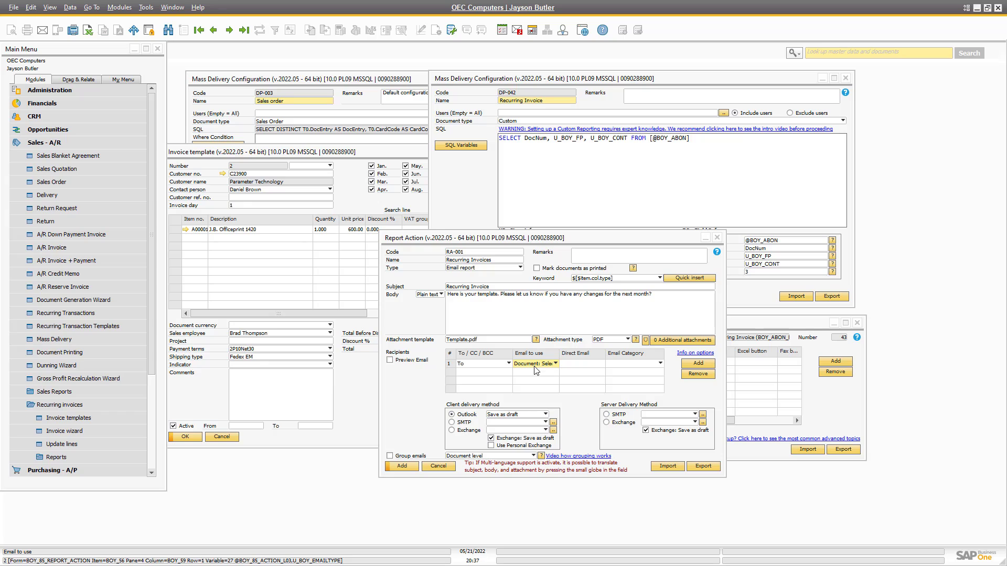
click(536, 371)
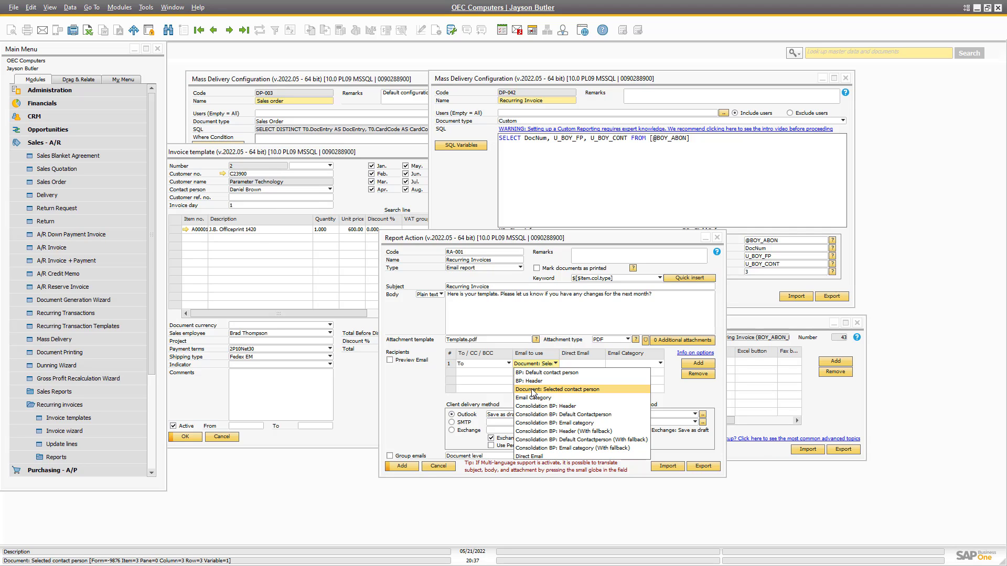
click(533, 390)
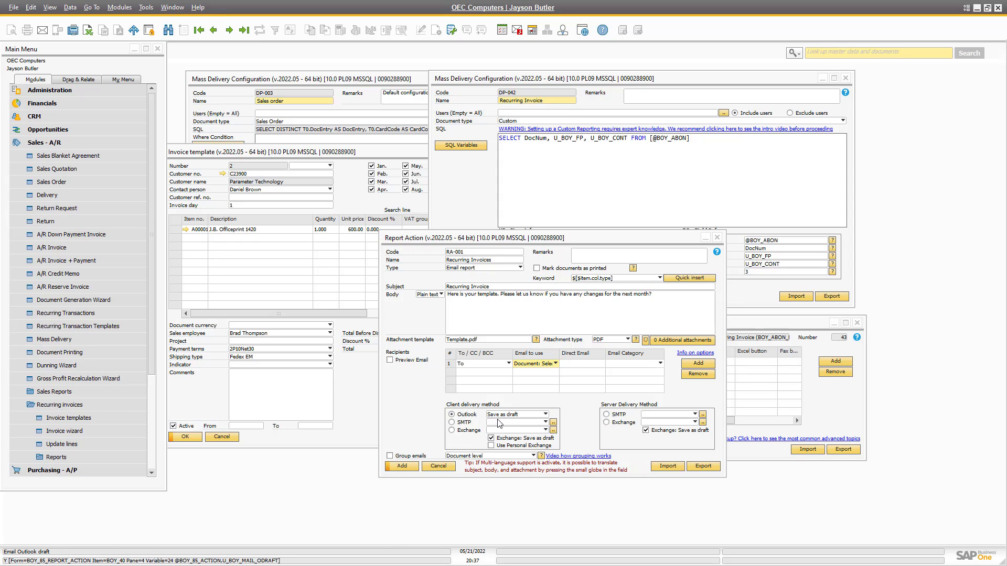
click(402, 467)
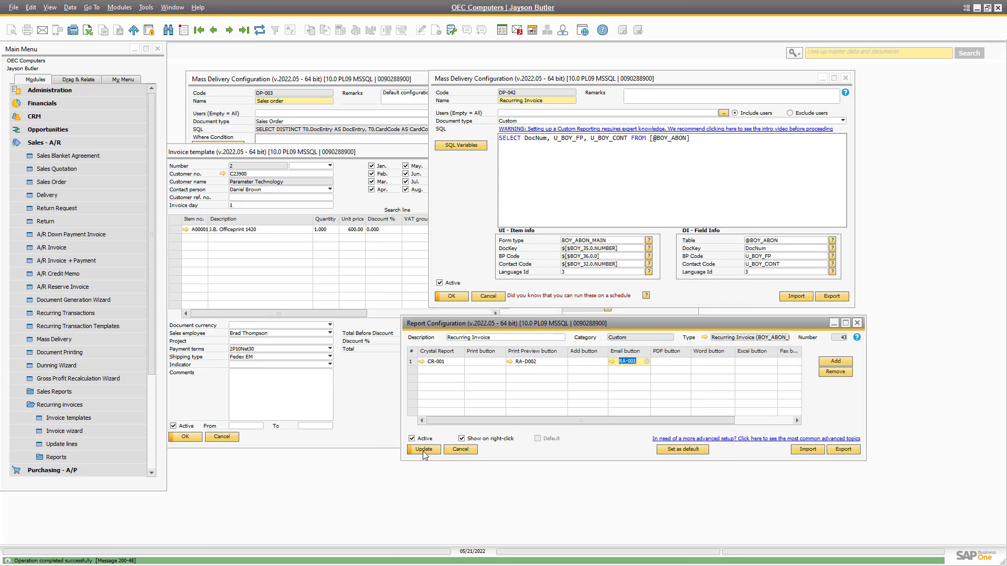
Save the report configuration with RA-001, then view and close the attached Template.pdf.
click(424, 450)
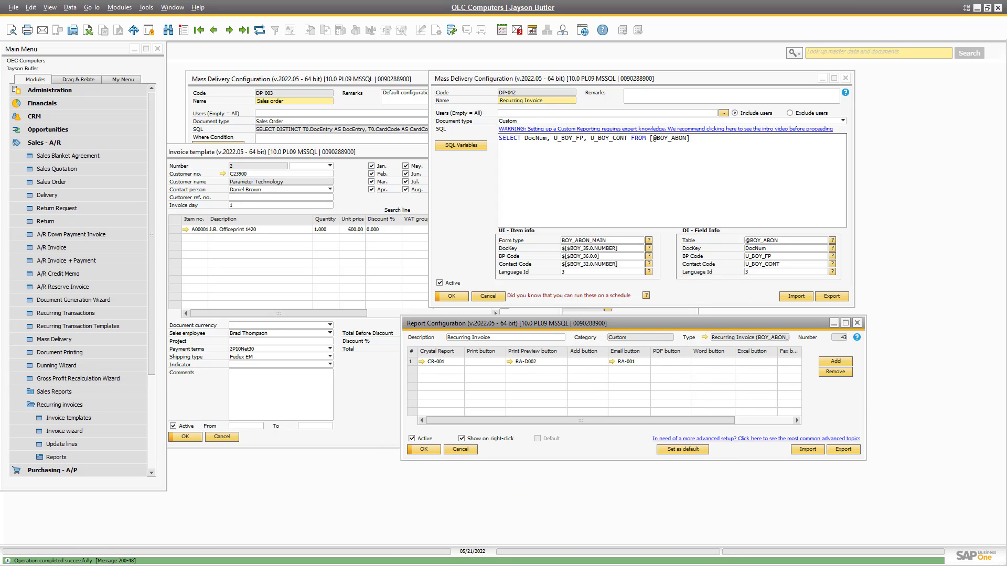
click(222, 153)
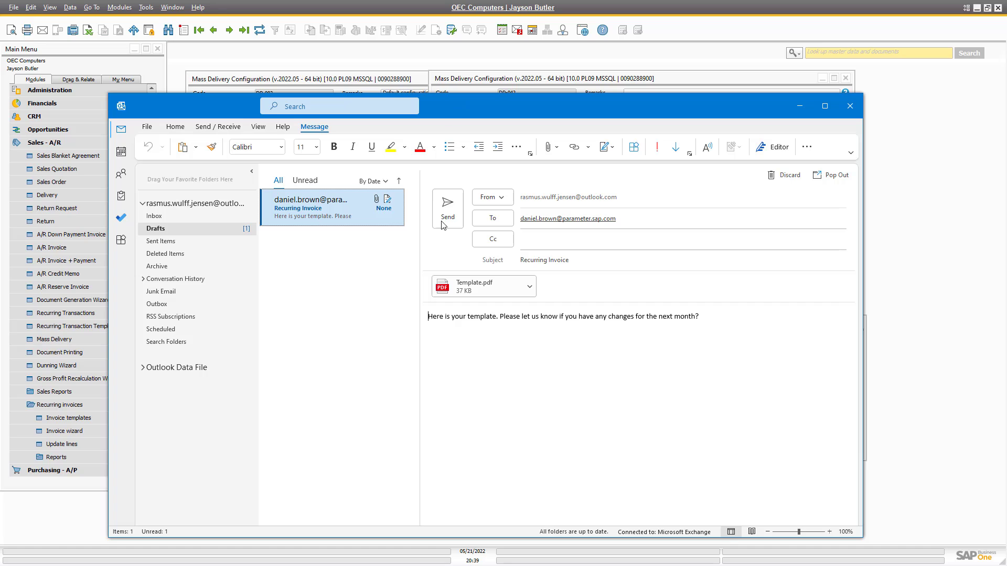
double_click(474, 286)
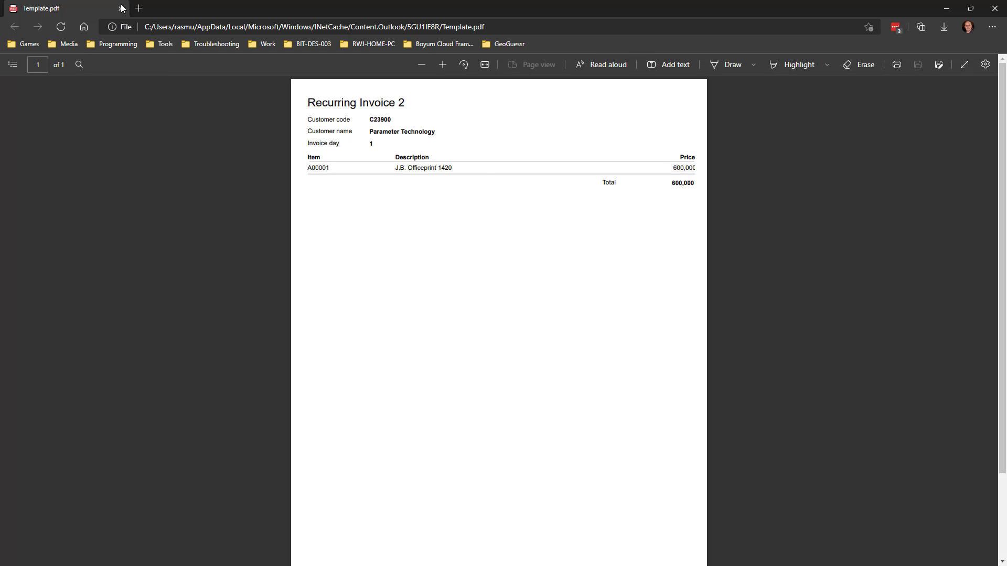
click(121, 9)
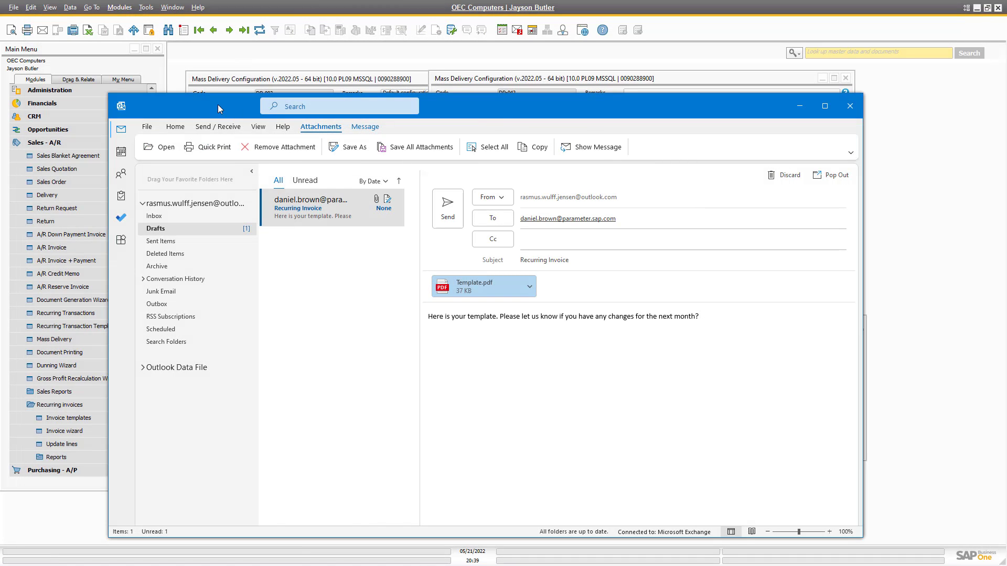
Return to SAP and close the Sales order delivery configuration and the Crystal report definition.
key(alt+Tab)
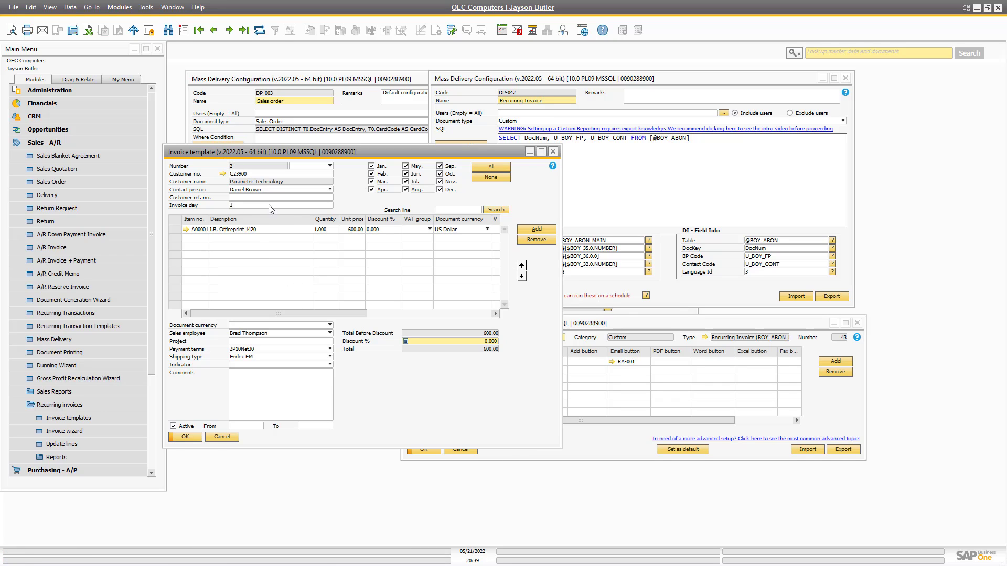
click(638, 189)
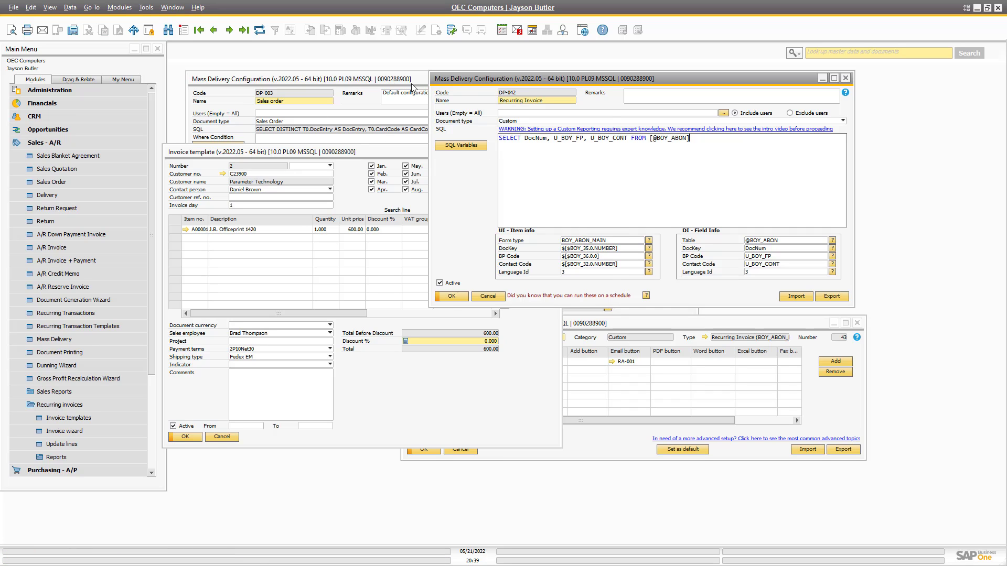
click(387, 79)
click(603, 78)
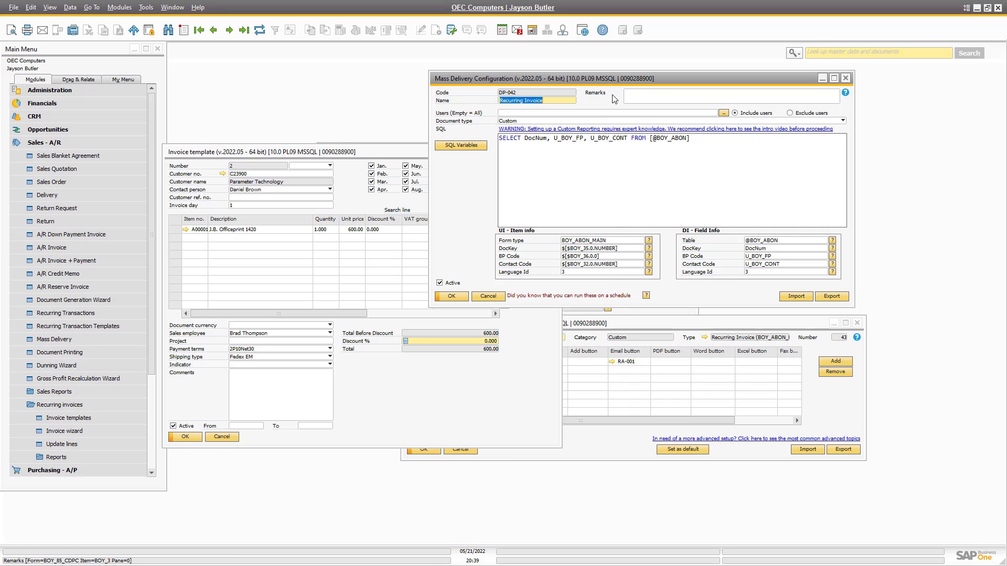
drag(582, 80, 801, 80)
click(574, 149)
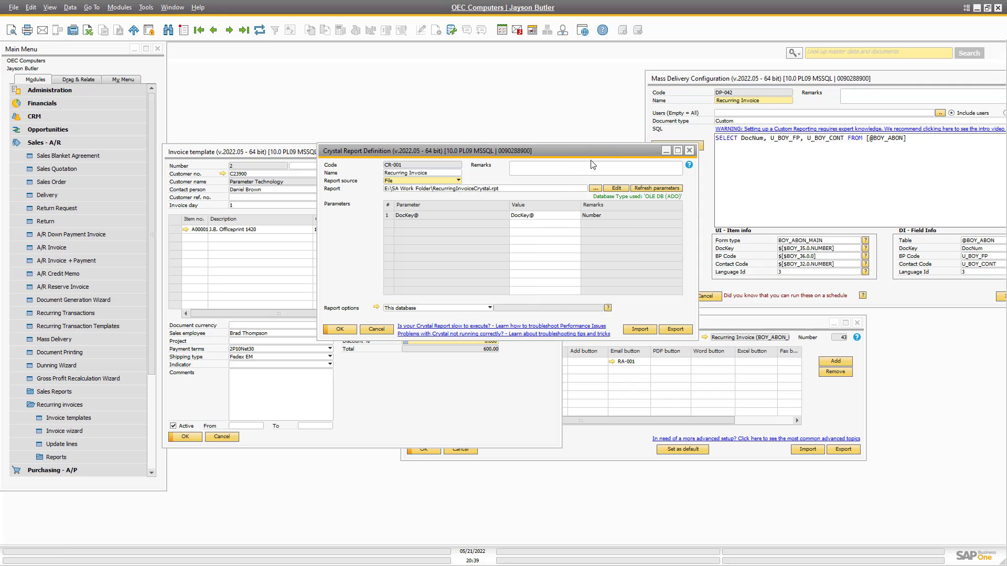
click(689, 150)
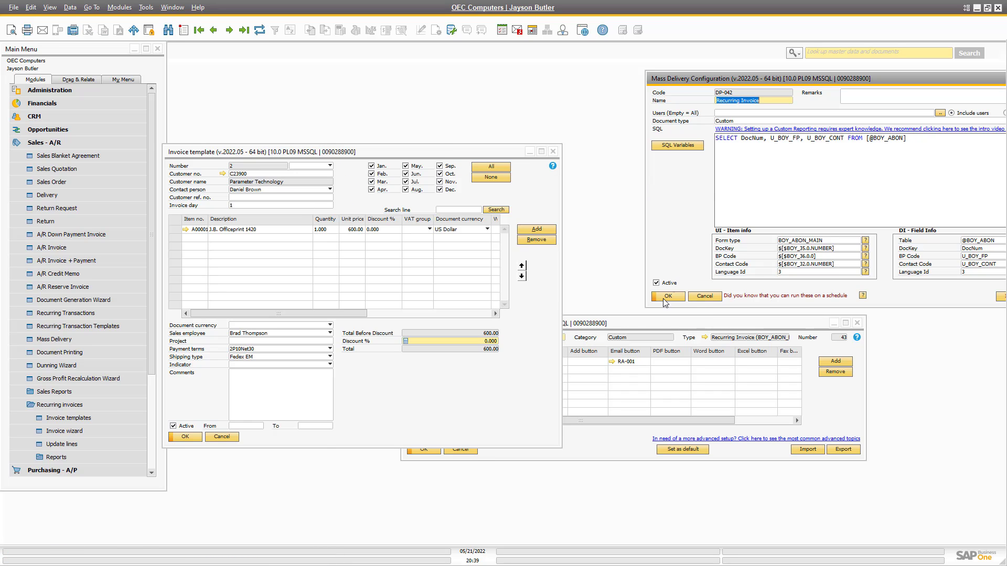
Reopen the RA-001 email action settings from Report Configuration.
click(615, 364)
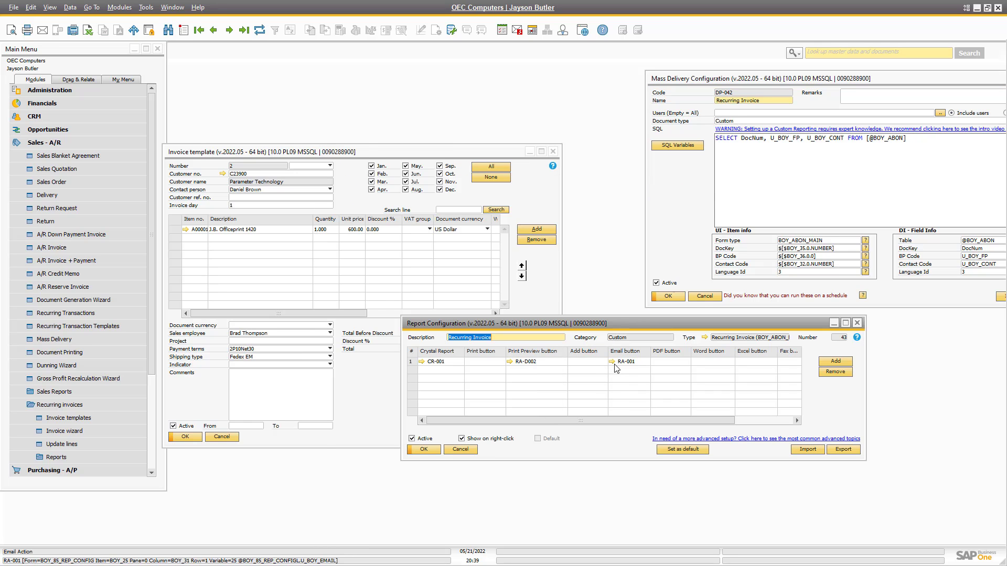
click(612, 362)
drag(464, 241, 570, 107)
Append the Number variable $[$BOY_35.0.NUMBER] to RA-001's subject, save, and email the invoice template.
right_click(246, 169)
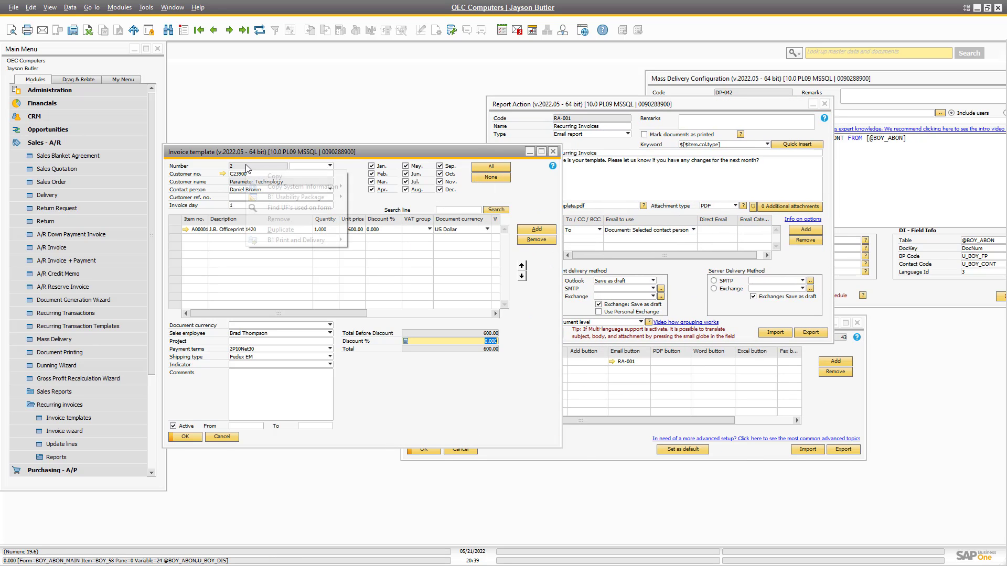
mouse_move(315, 186)
click(435, 188)
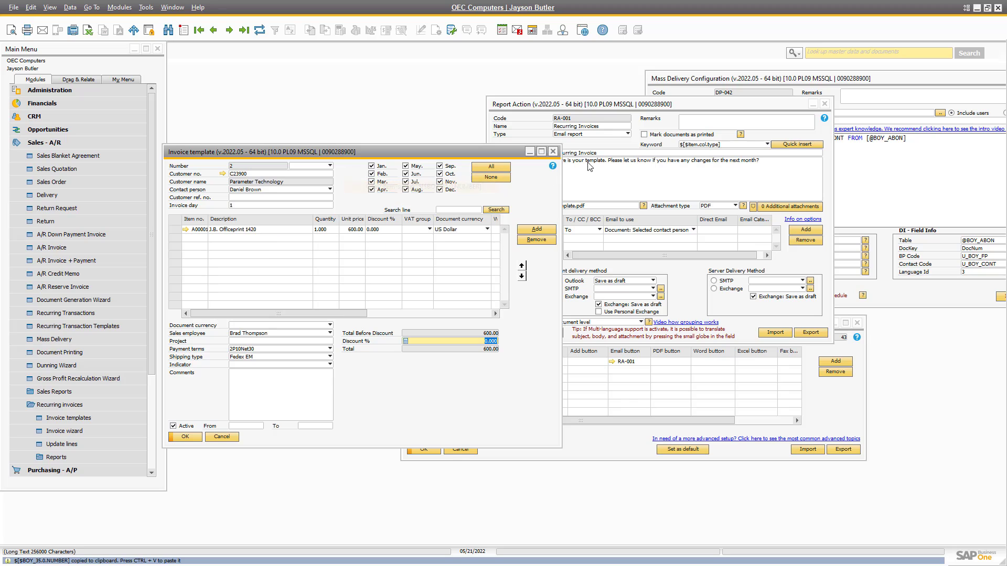
click(603, 154)
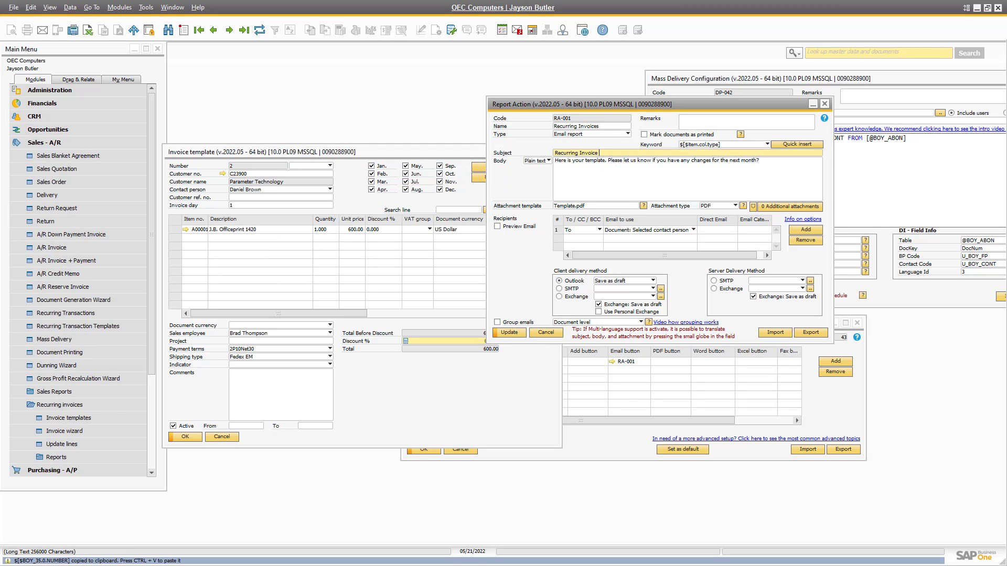
key(ctrl+v)
click(509, 333)
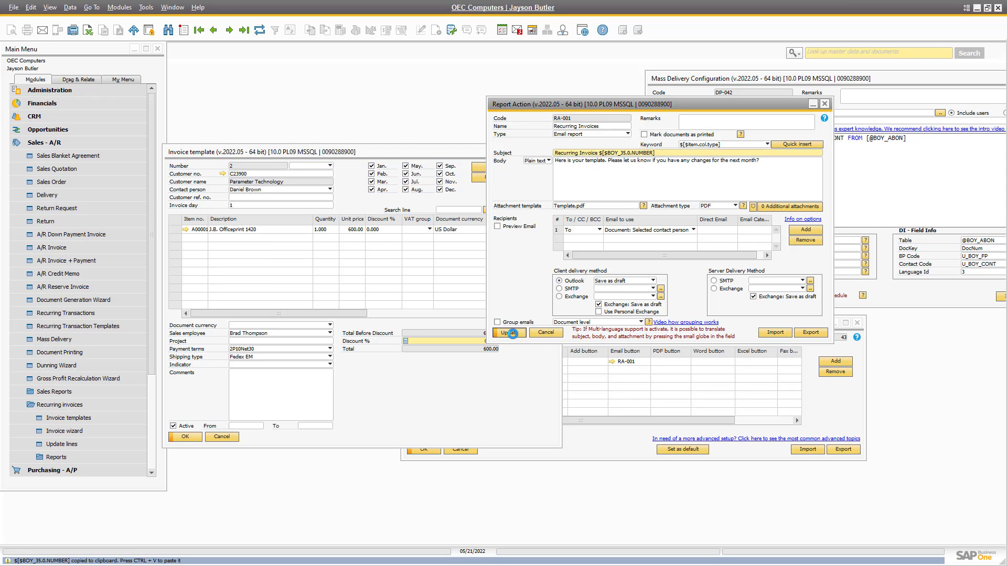
click(469, 391)
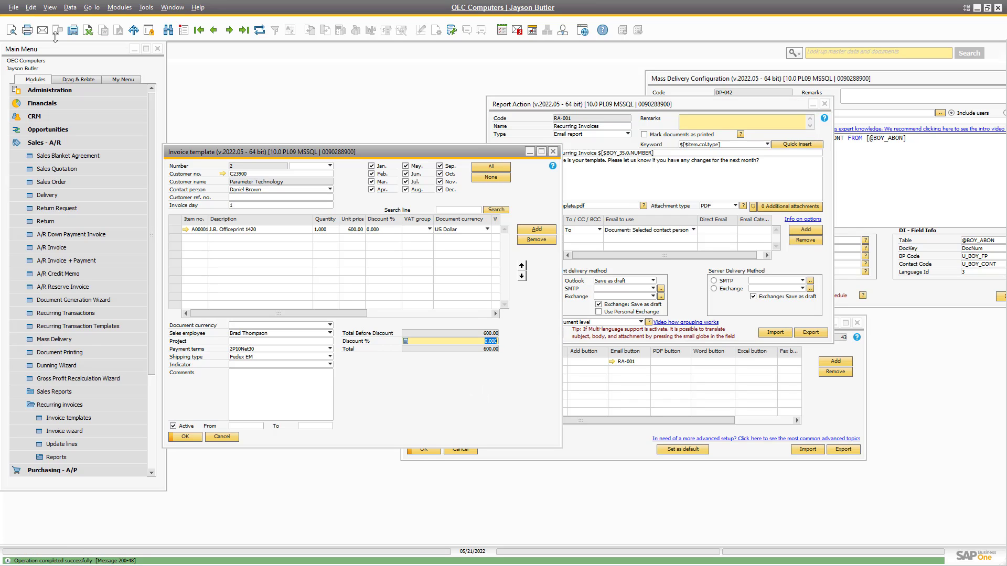
click(42, 30)
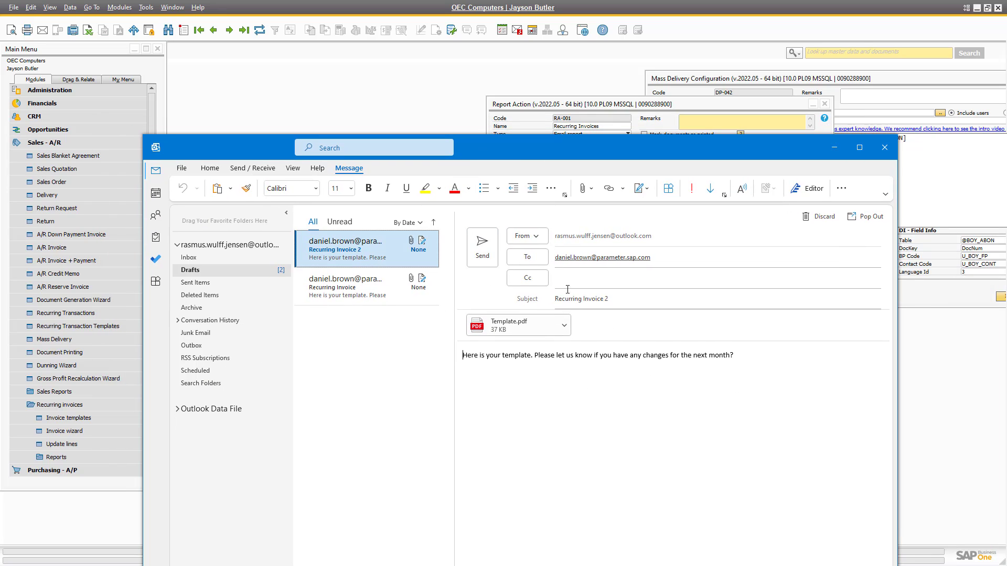
Set Outlook aside after checking the 'Recurring Invoice 2' draft and return to SAP.
drag(473, 152, 487, 158)
key(alt+Tab)
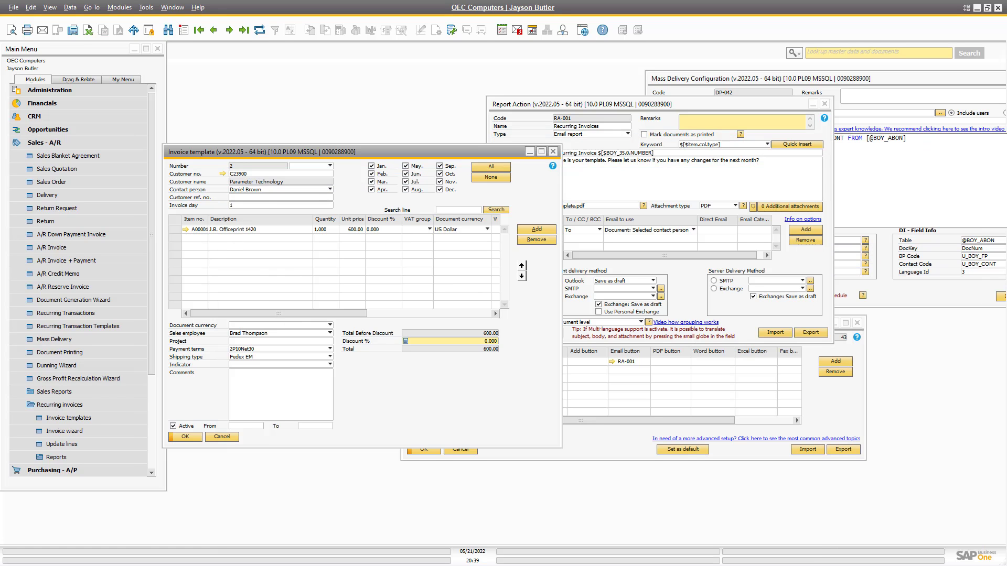
click(50, 341)
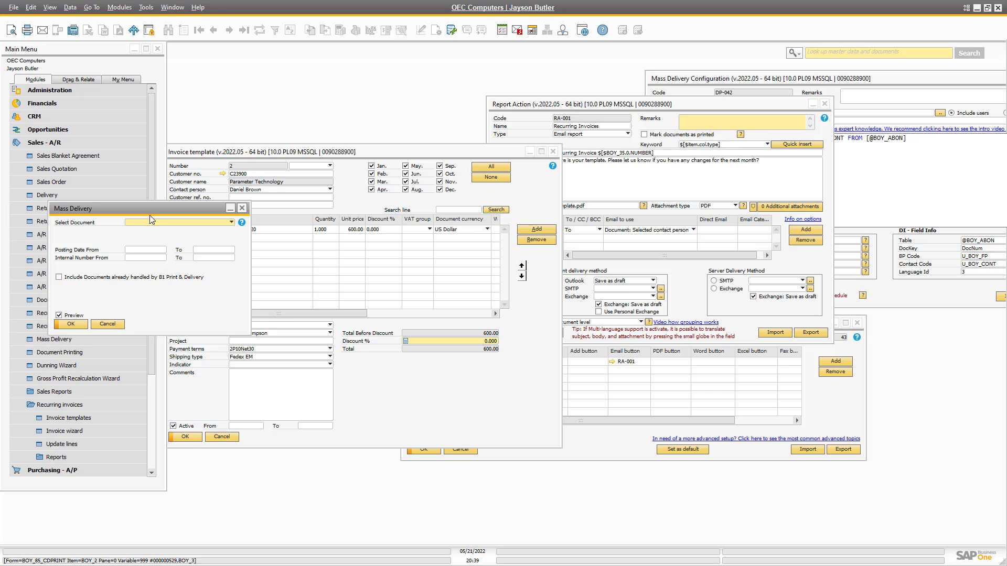
click(149, 221)
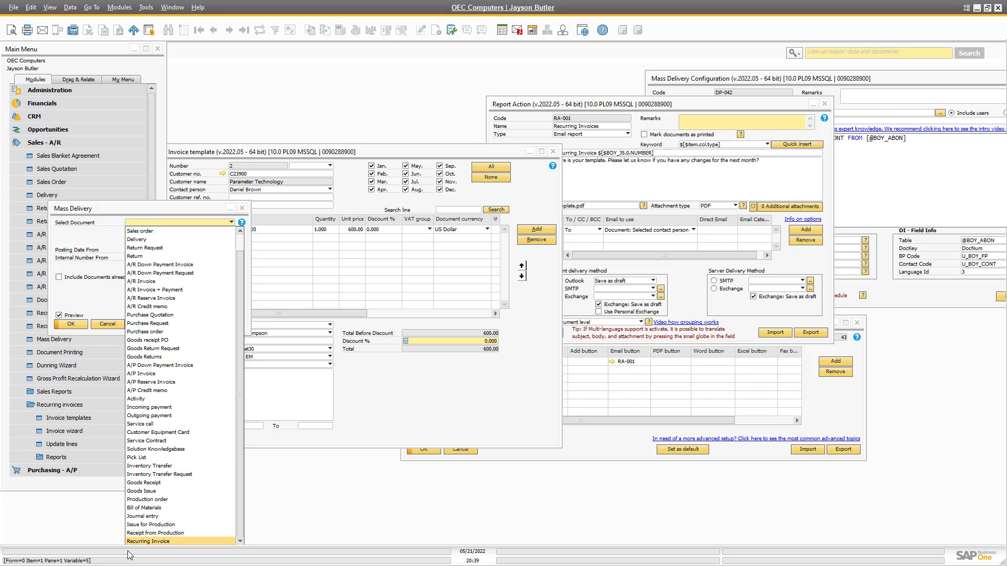
click(136, 549)
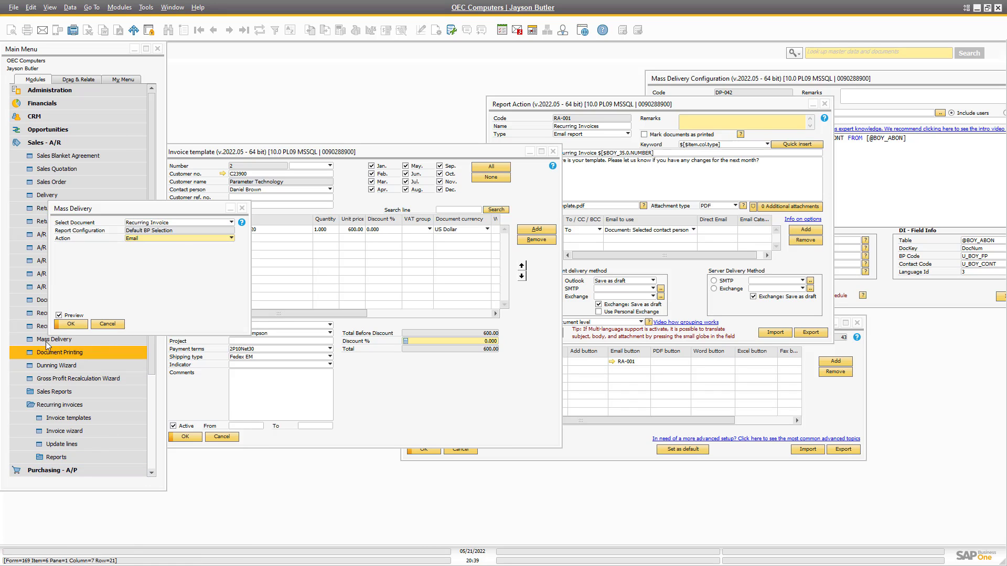
click(72, 323)
click(75, 260)
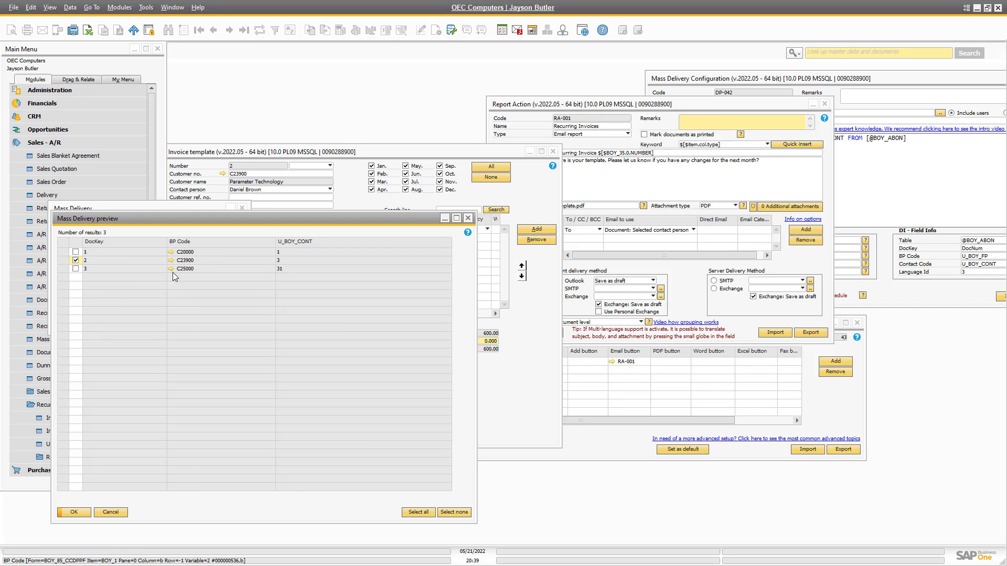
click(75, 512)
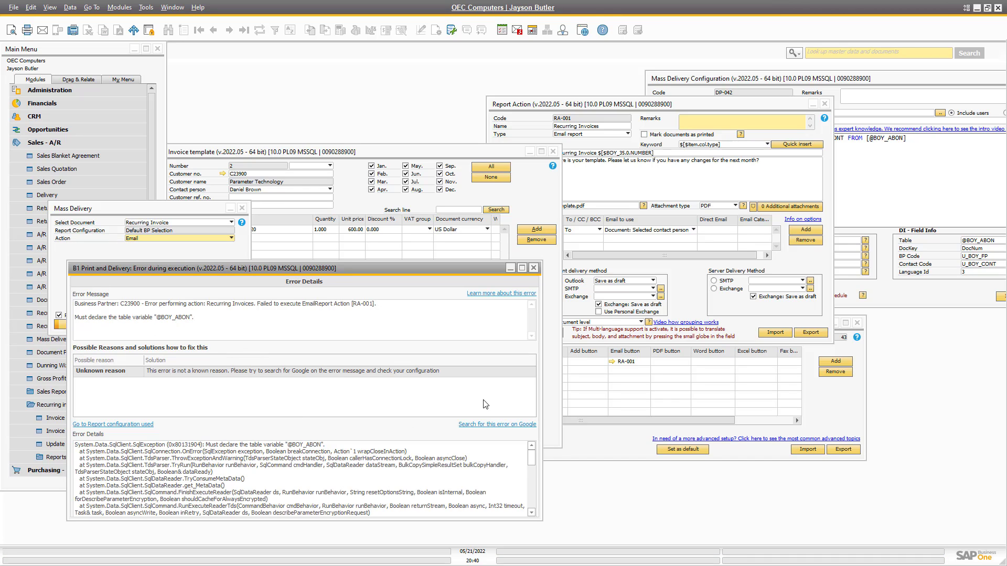
click(533, 268)
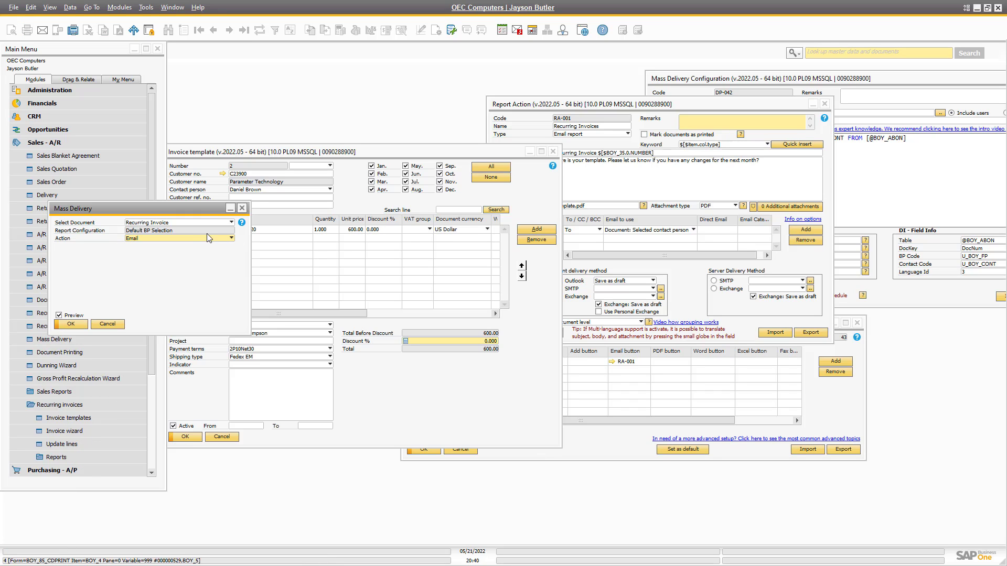
click(798, 381)
drag(788, 82, 578, 71)
click(781, 228)
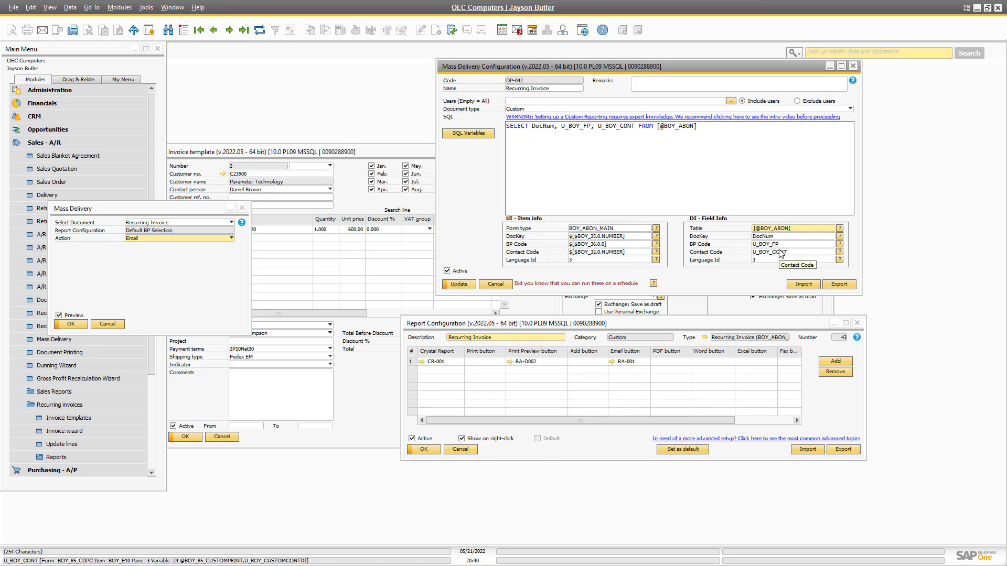
key(Return)
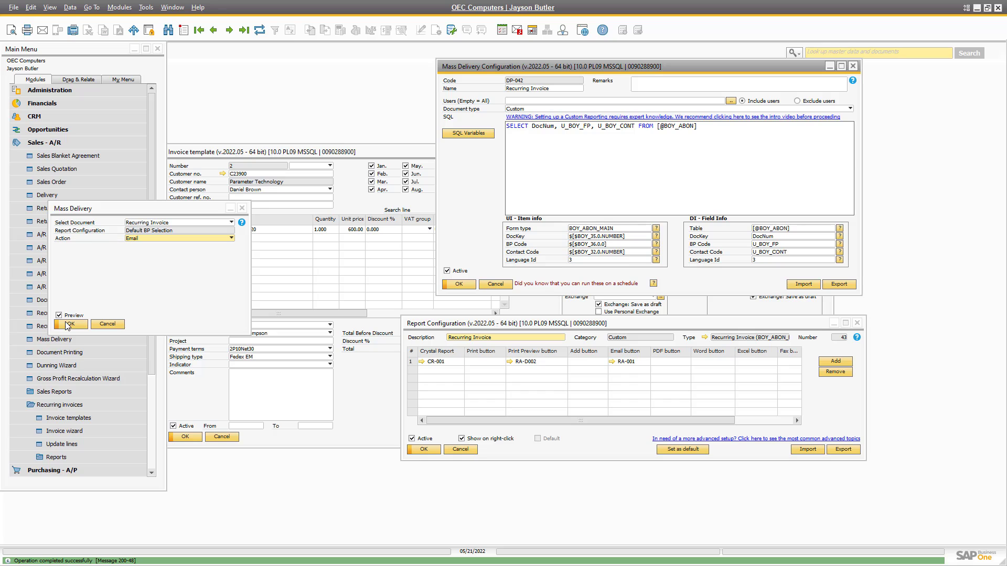
Rerun the recurring invoice mass delivery successfully and switch to Outlook.
click(70, 324)
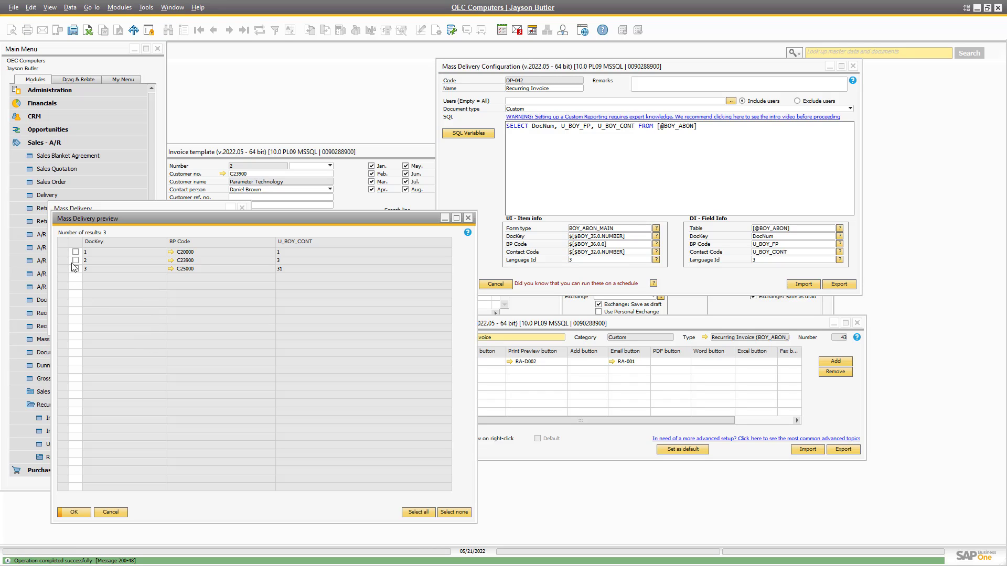
click(74, 512)
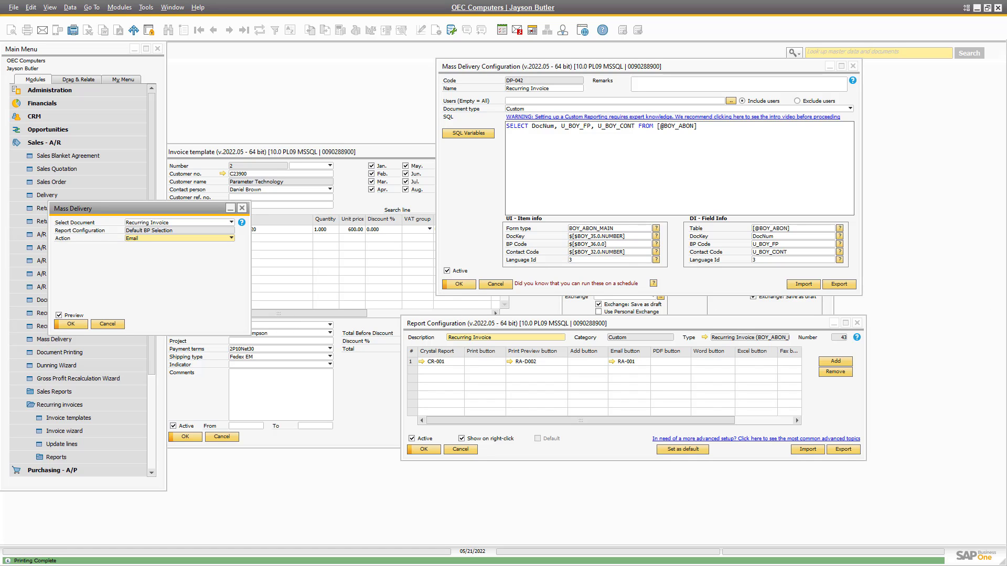
key(alt+Tab)
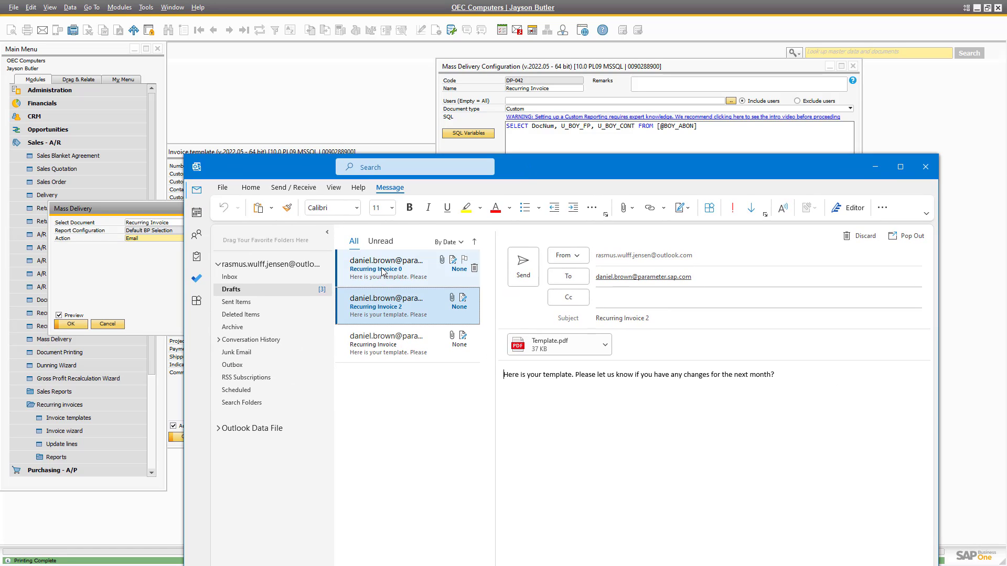
Inspect the new 'Recurring Invoice 0' draft's subject, then move Outlook off to the right.
click(382, 271)
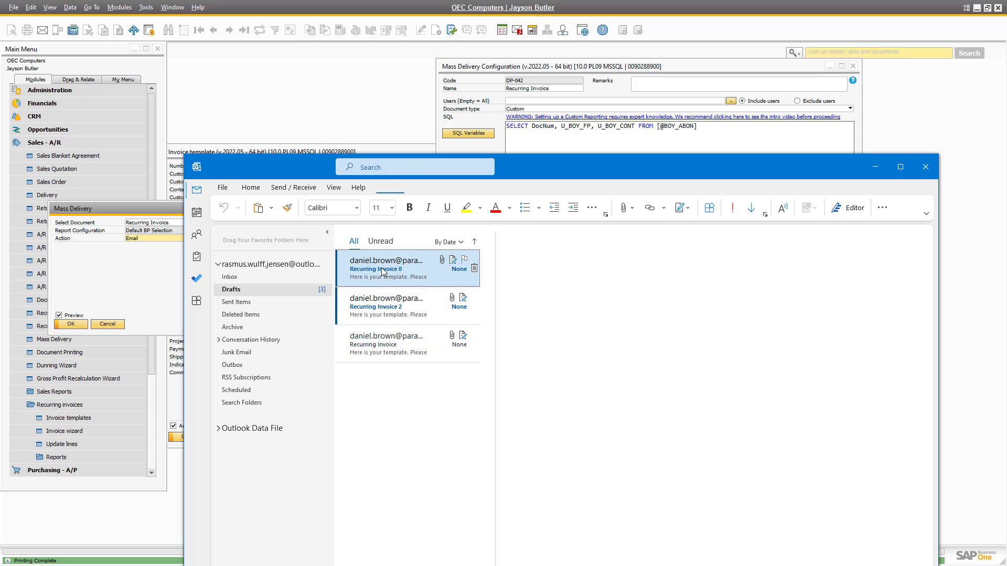
click(649, 321)
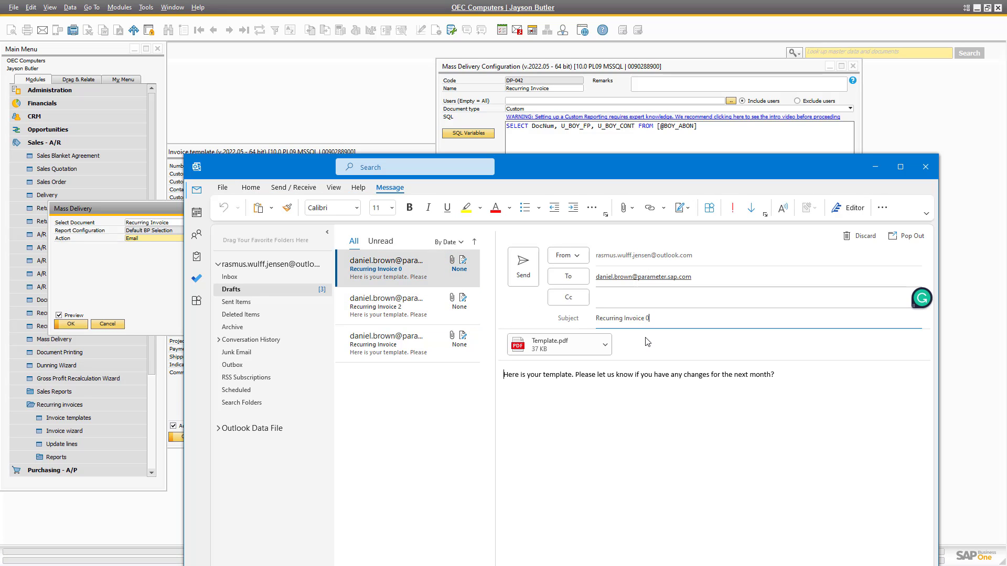
drag(311, 167, 1006, 196)
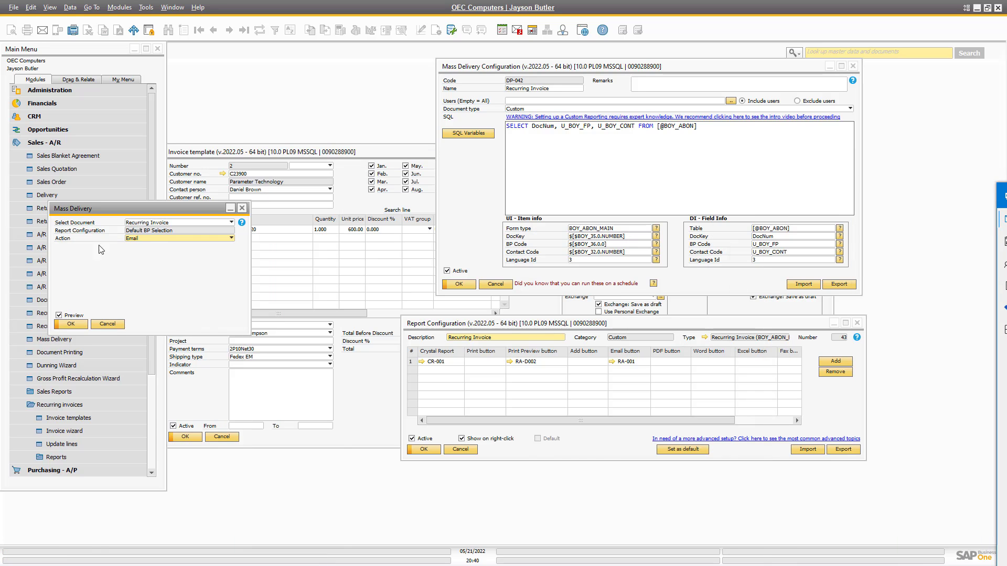
Reopen RA-001's email settings and arrange the Report Action, Mass Delivery and configuration windows side by side.
click(344, 157)
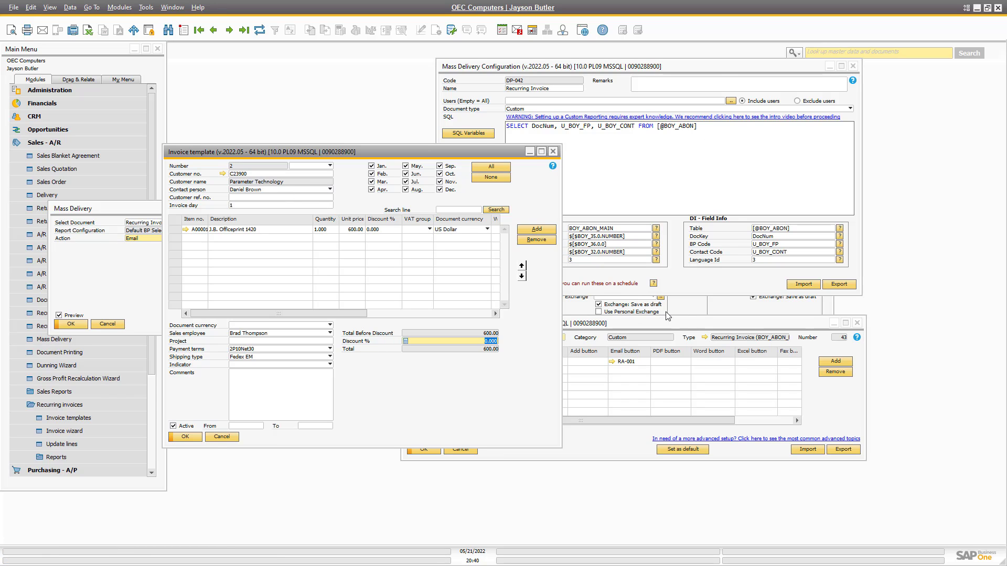
click(611, 361)
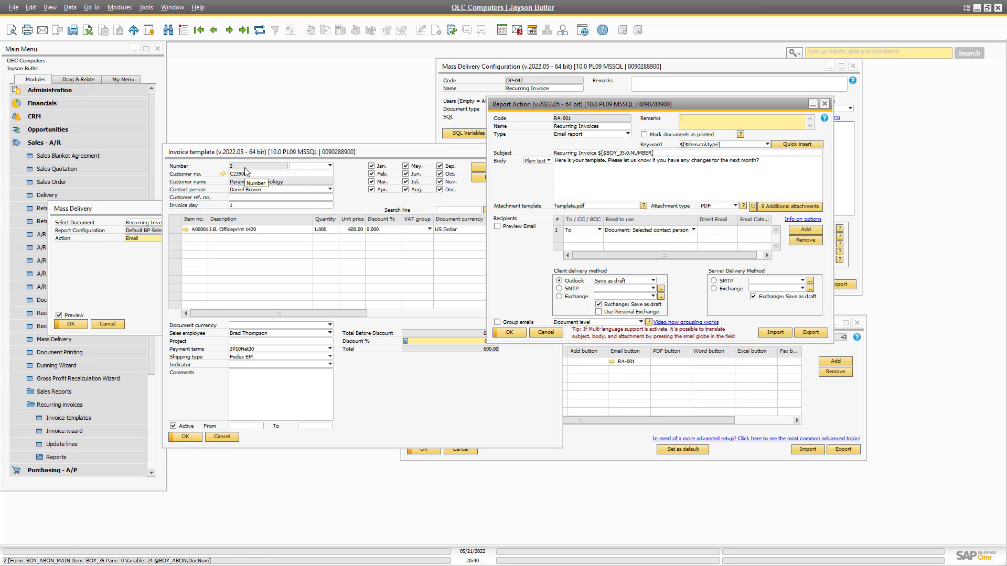
click(468, 74)
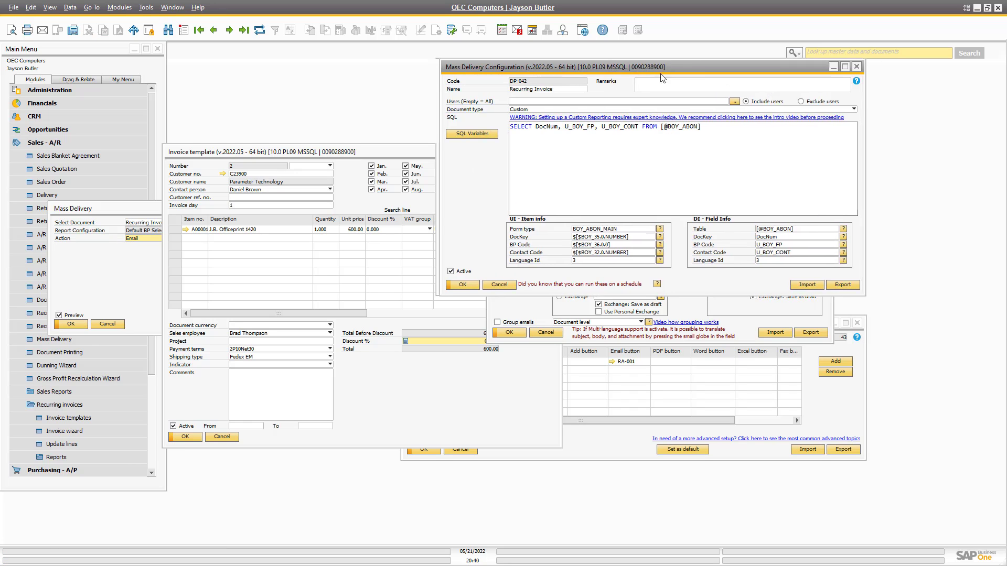
drag(648, 67, 989, 80)
drag(907, 77, 975, 76)
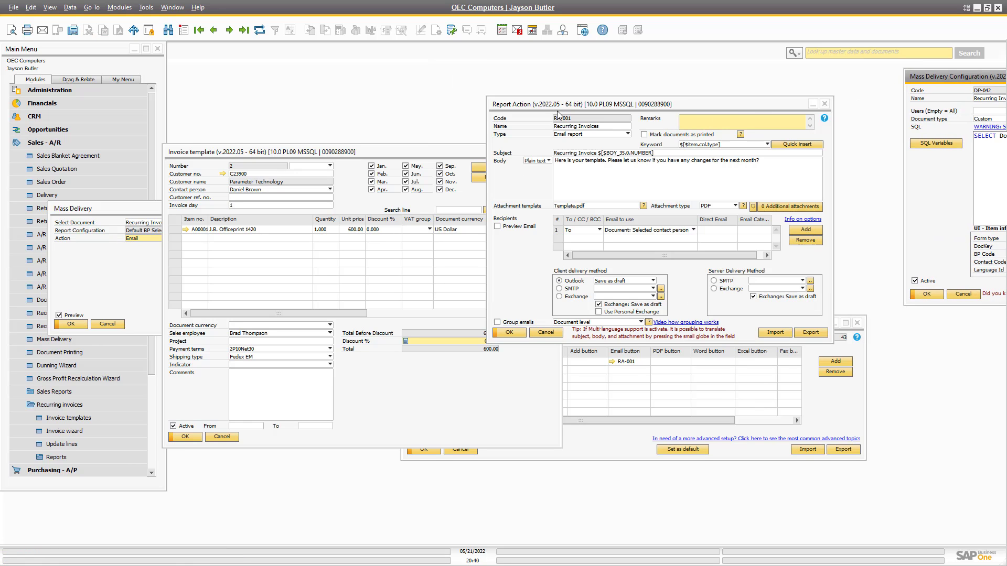
drag(714, 105, 732, 88)
click(76, 292)
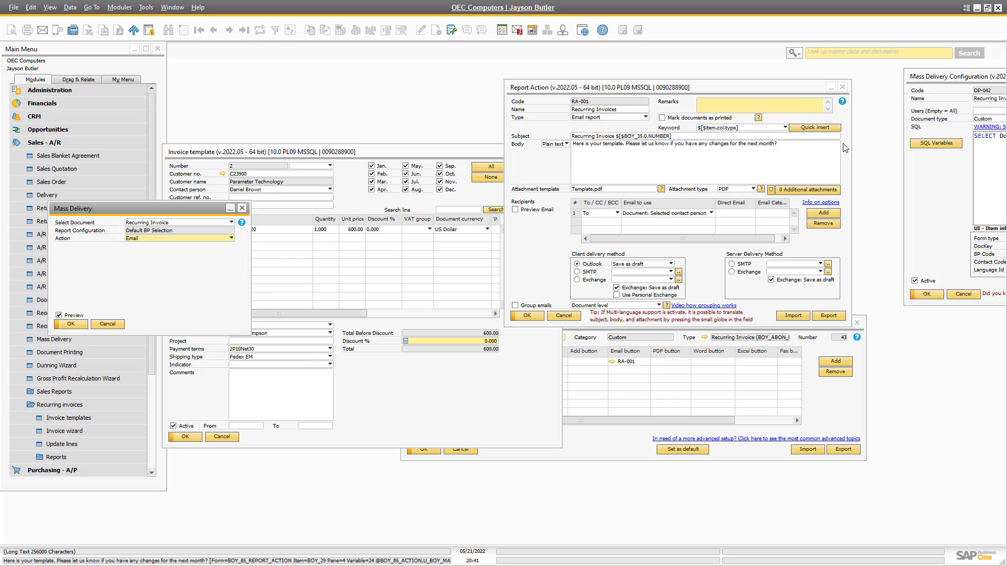
drag(944, 76, 901, 77)
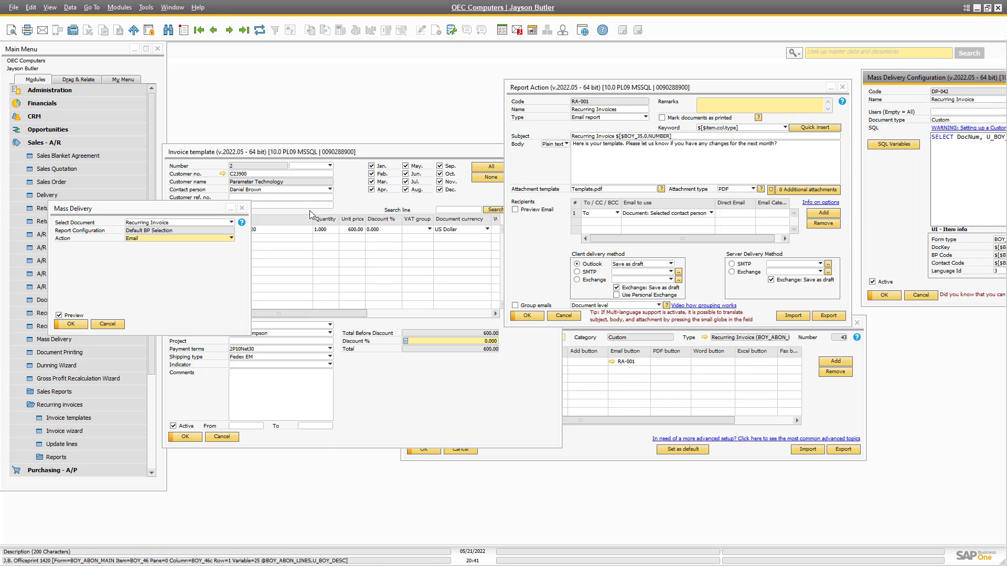
Map the Invoice template form for dynamic syntax via B1 Print and Delivery.
right_click(351, 200)
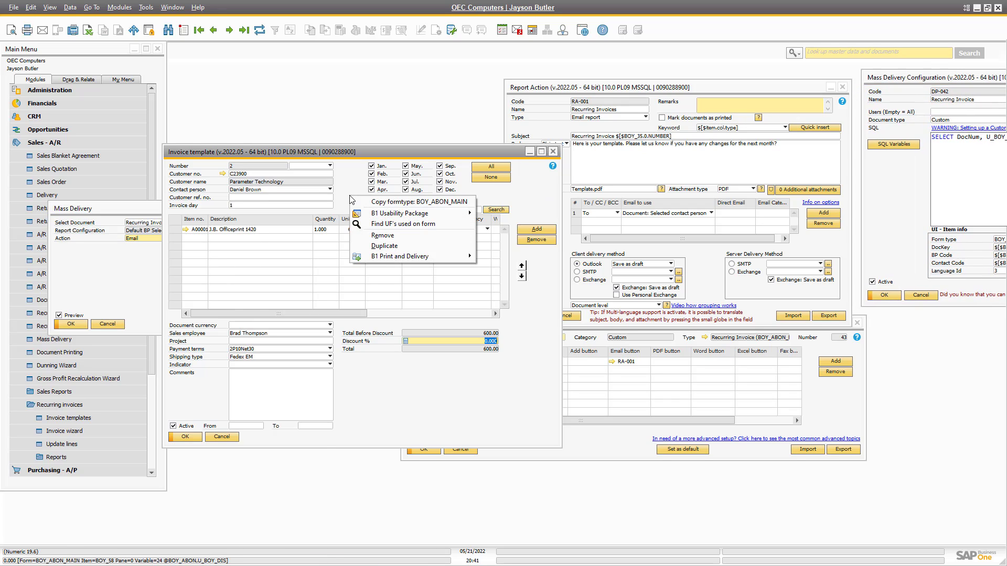
mouse_move(386, 256)
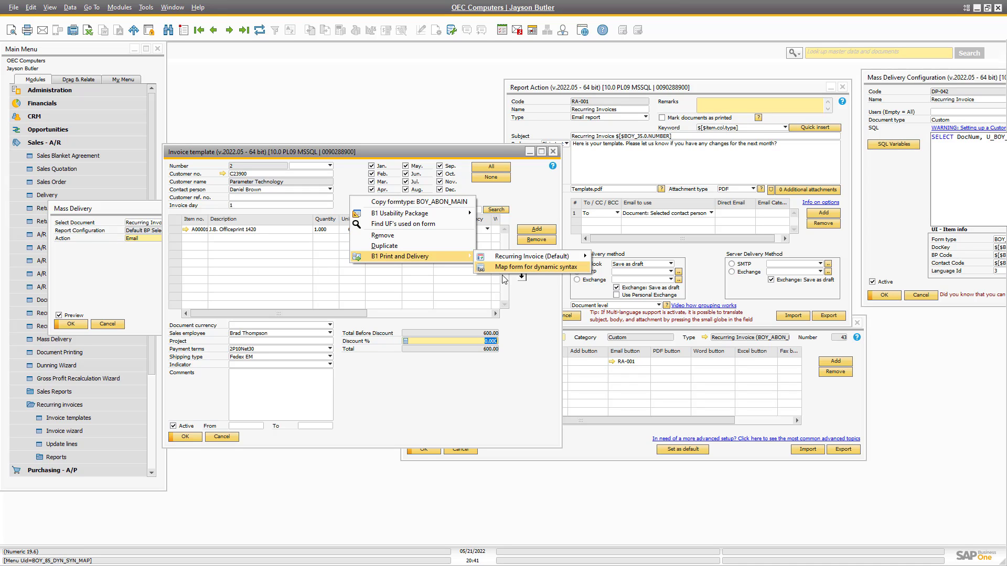
click(524, 268)
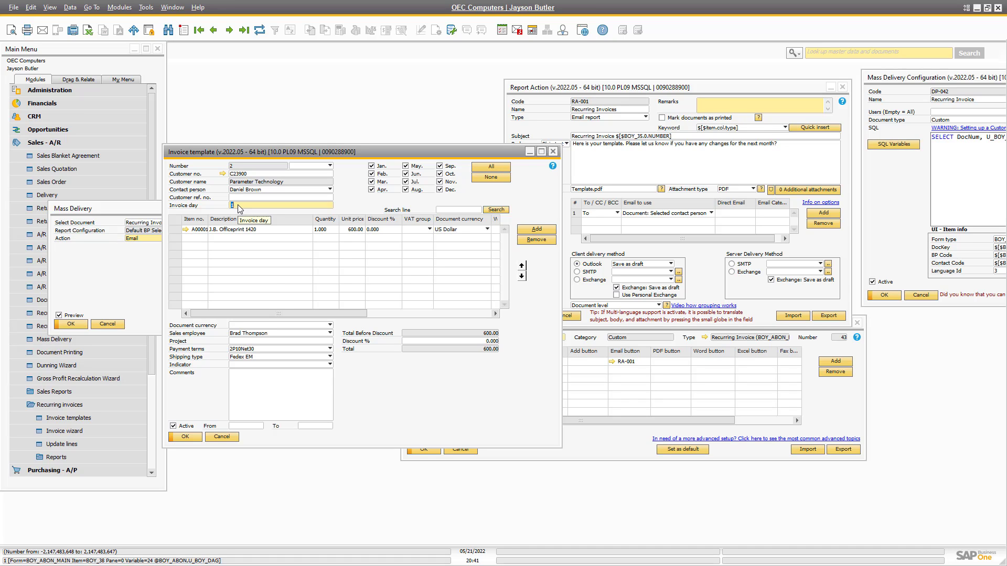
Copy the Invoice day table-fieldname U_BOY_DAG and map the form again, finding 31 fields.
right_click(237, 205)
mouse_move(294, 237)
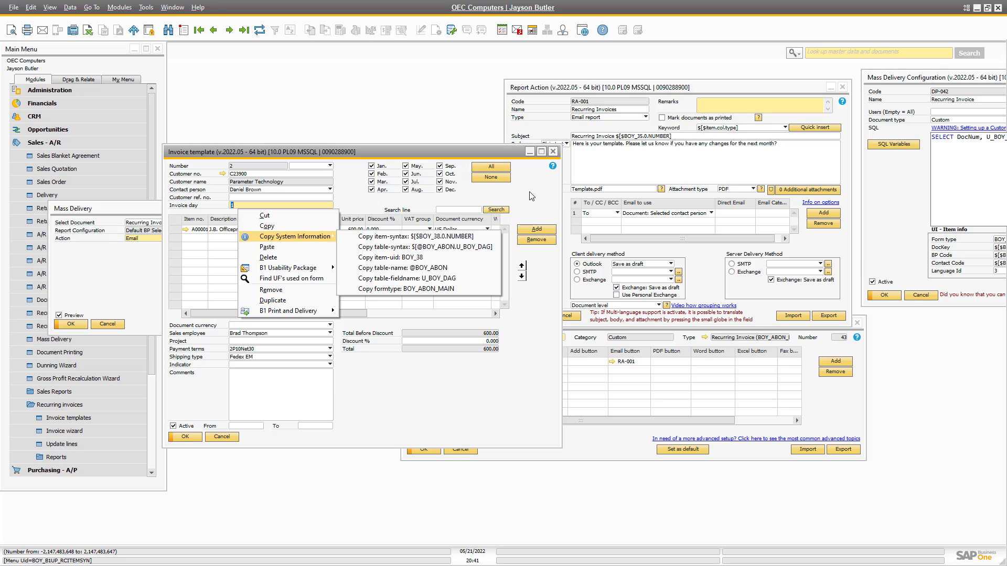
click(440, 282)
right_click(350, 191)
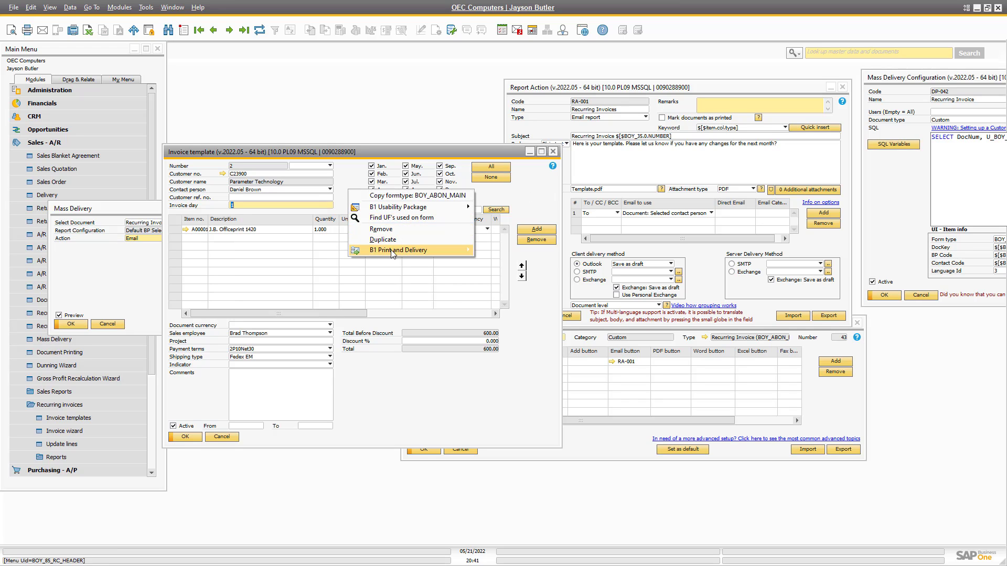
mouse_move(414, 250)
click(535, 261)
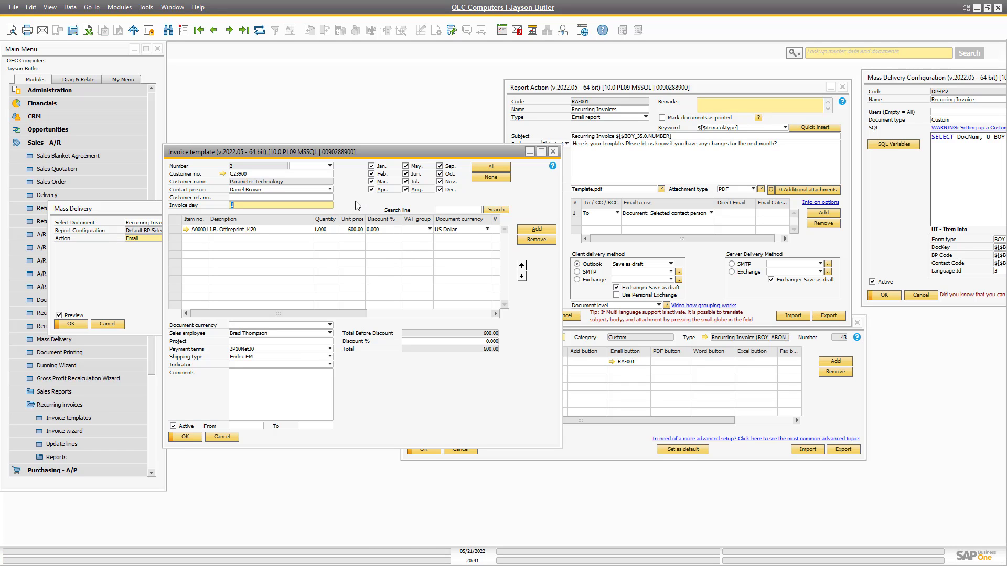
Run a test mass delivery for only the second customer in the preview.
click(128, 269)
click(71, 324)
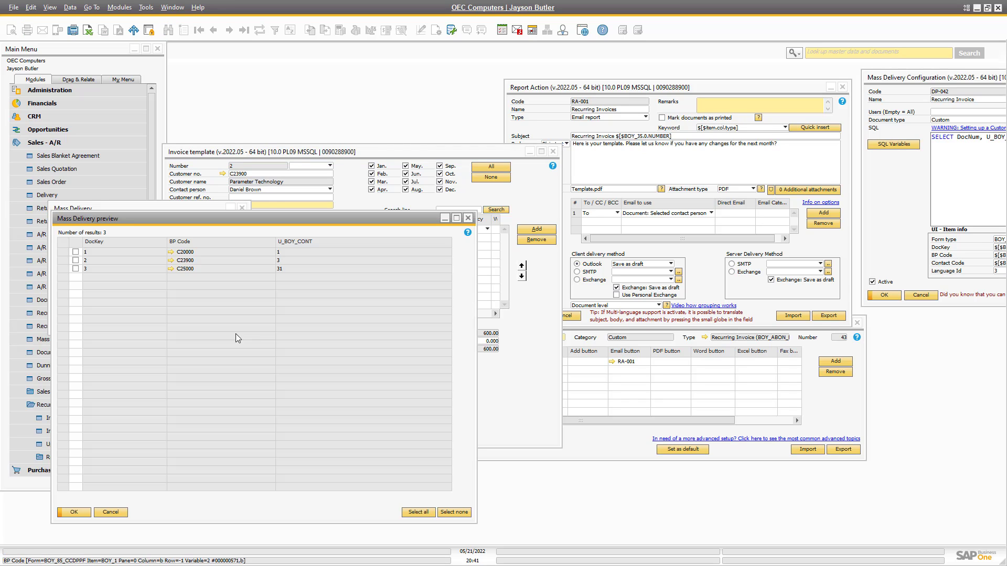
click(76, 260)
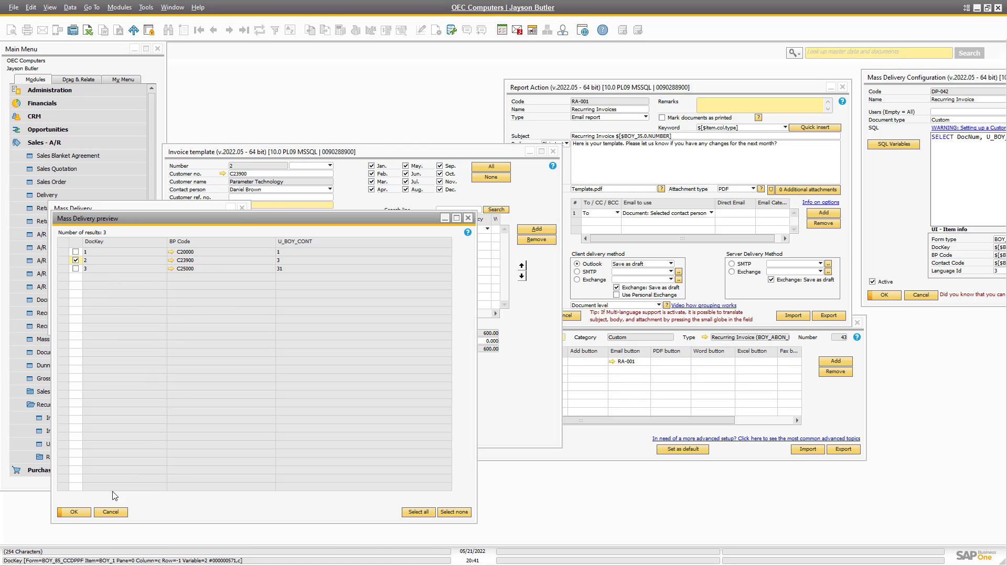
click(72, 512)
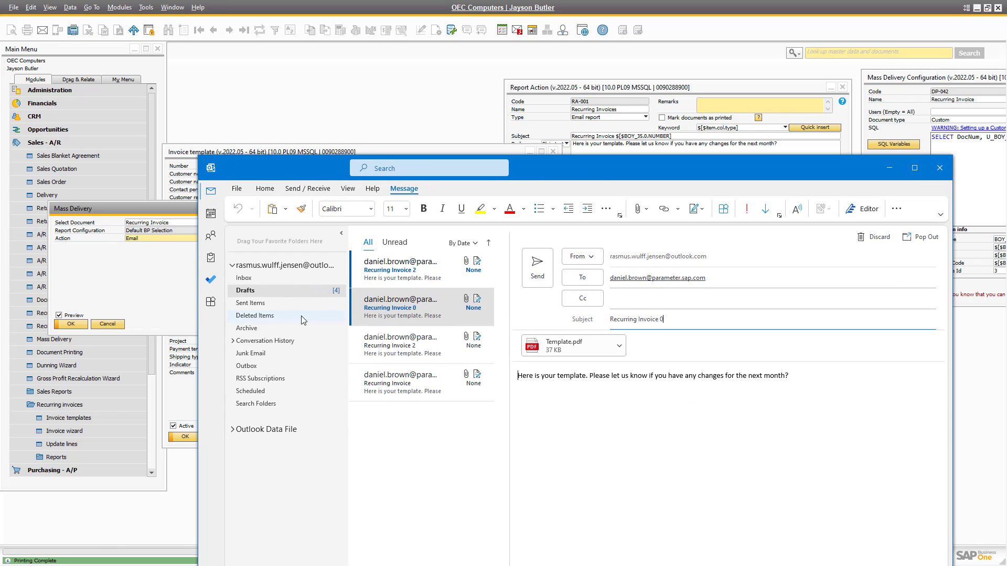
Check the new 'Recurring Invoice 2' draft with Template.pdf, then return to SAP.
click(390, 271)
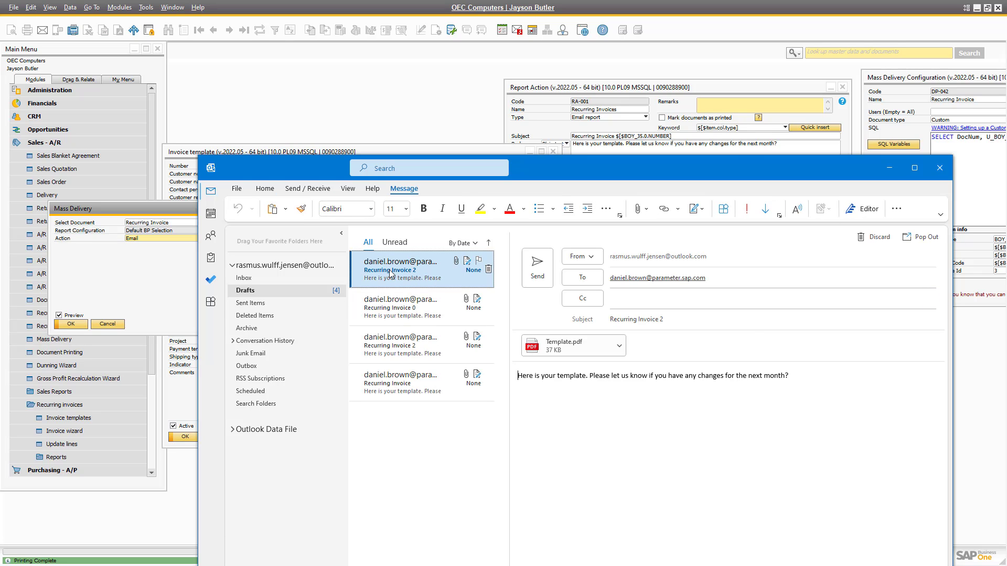
drag(331, 176, 695, 265)
click(254, 385)
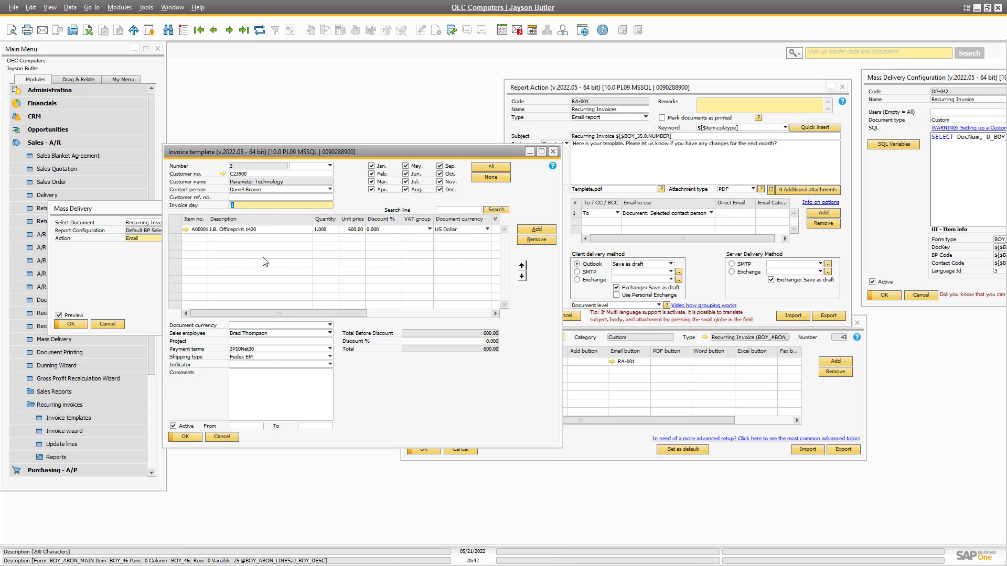
Add a body line 'Your invoice day is' plus the Invoice day variable to RA-001 and save.
right_click(249, 212)
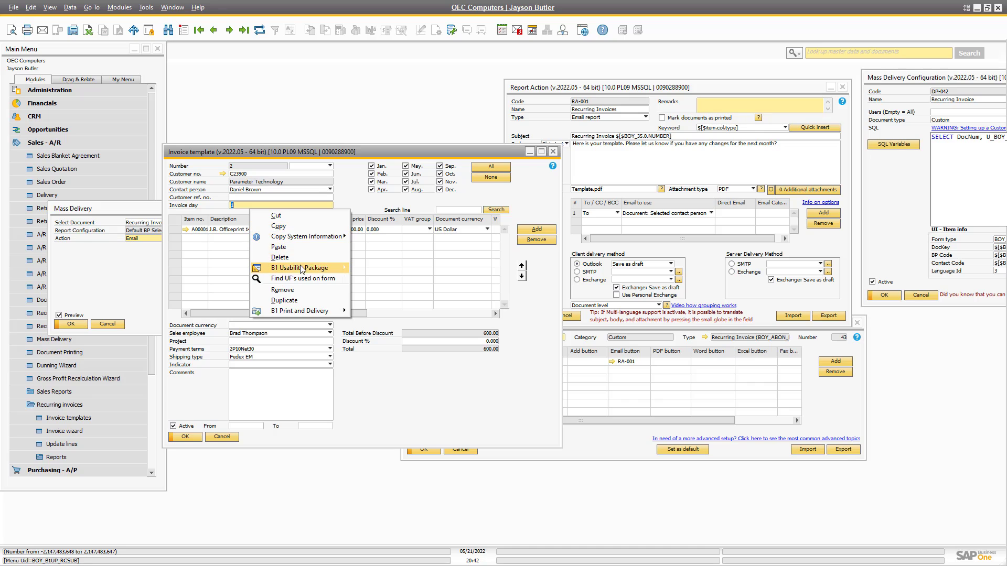
mouse_move(315, 237)
click(425, 236)
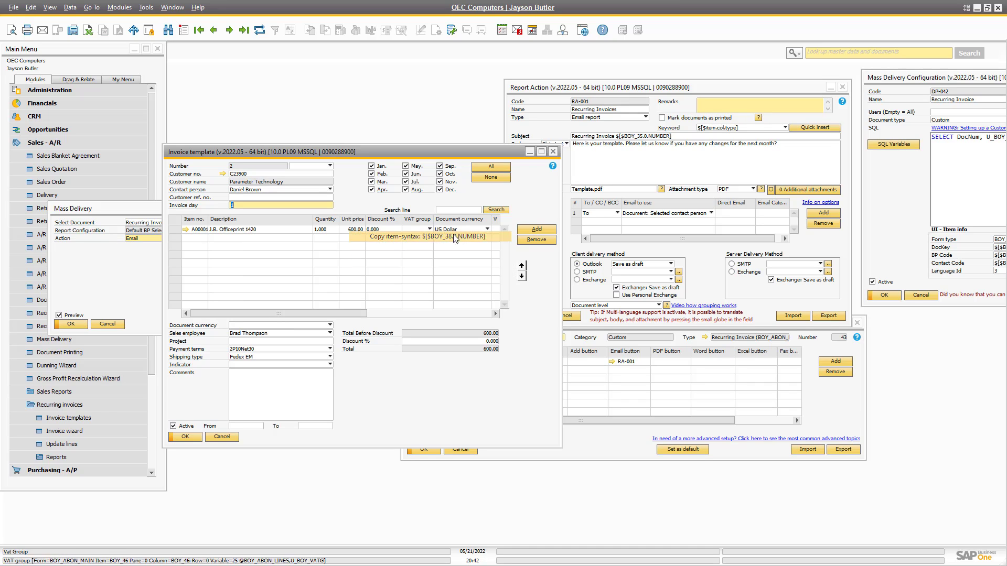
click(619, 163)
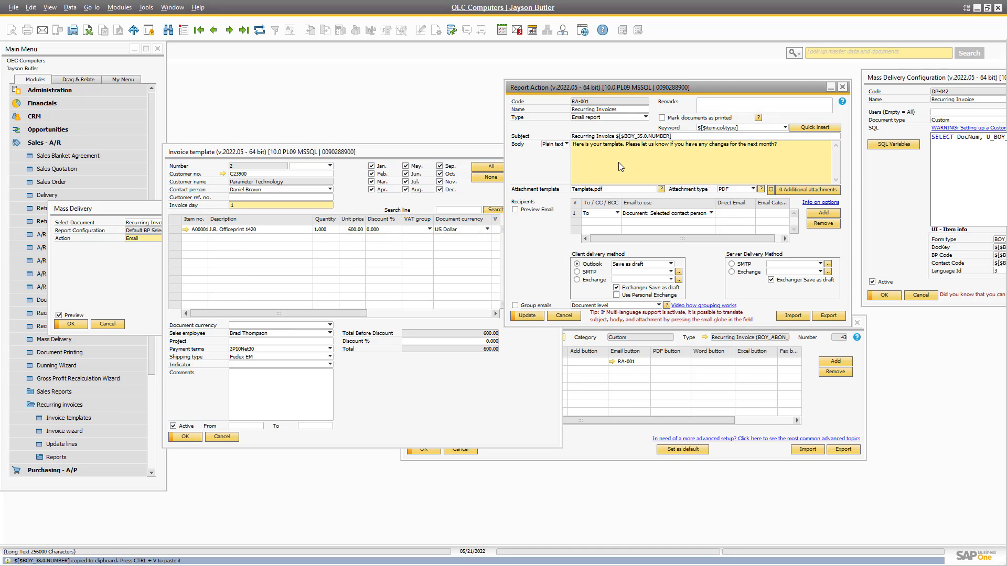
key(Return)
key(Return)
text(Your invoice day is)
key(ctrl+v)
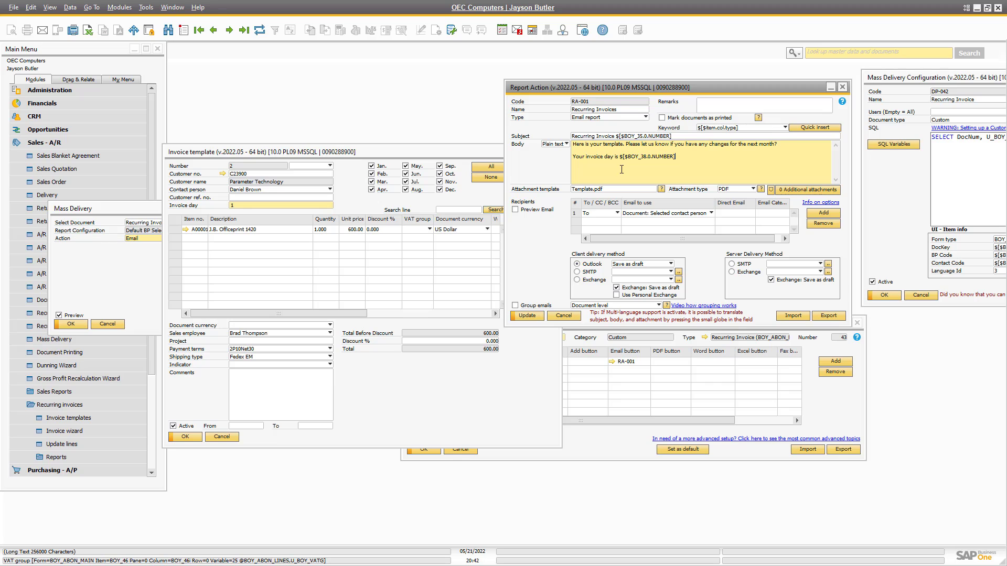
click(527, 316)
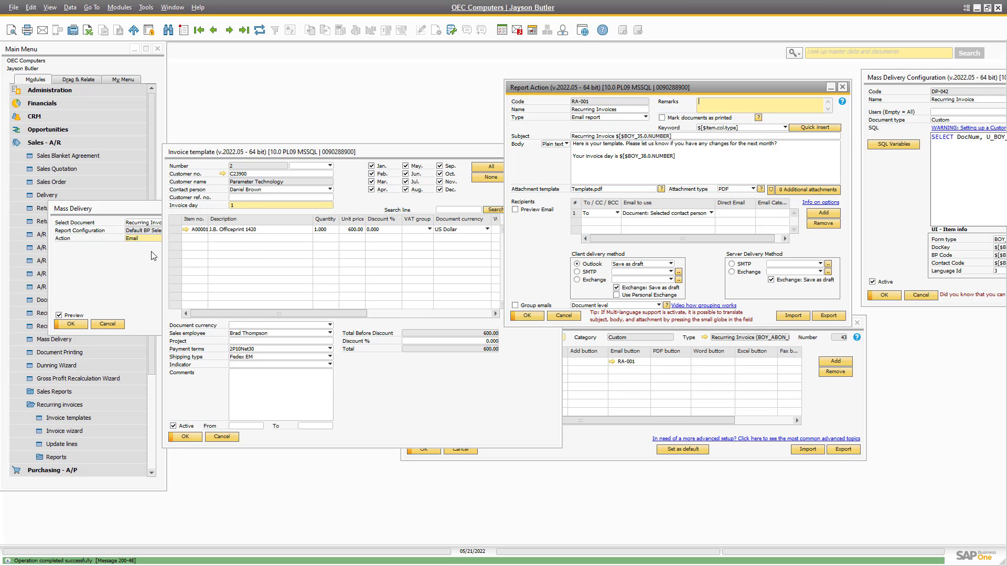
click(101, 260)
Rerun the test mass delivery and confirm the new Outlook draft reads 'Your invoice day is 1'.
click(69, 324)
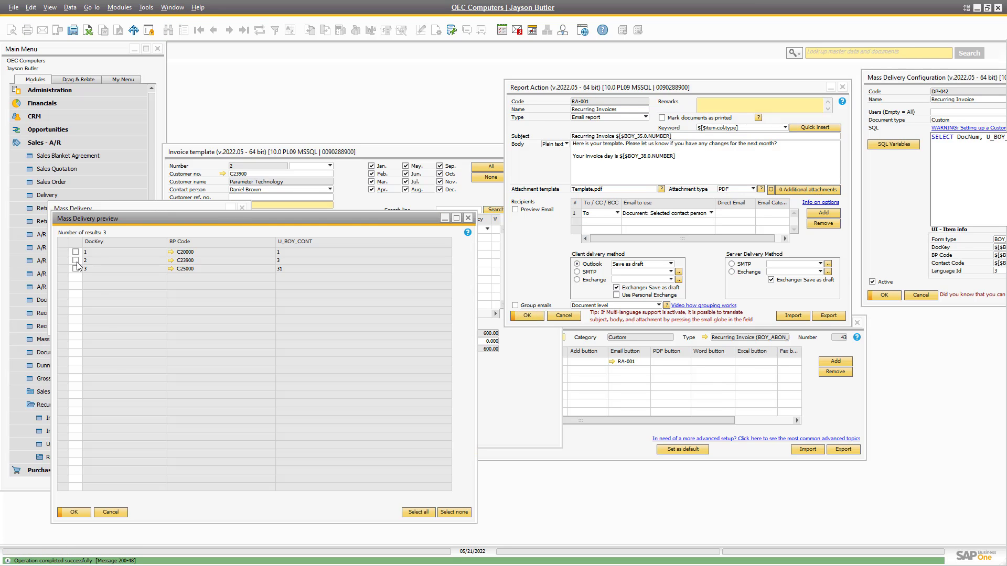
click(74, 512)
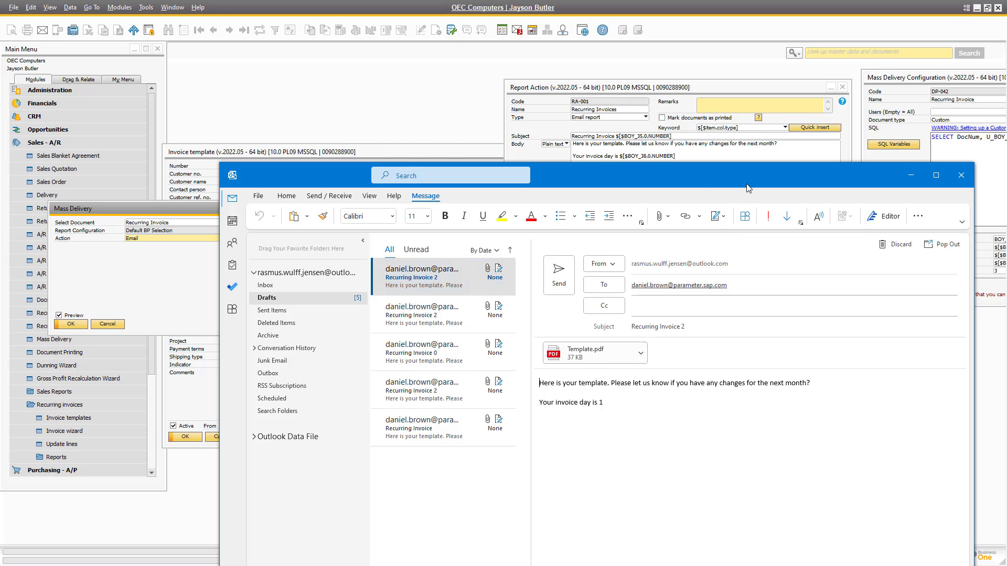
drag(749, 184, 1006, 198)
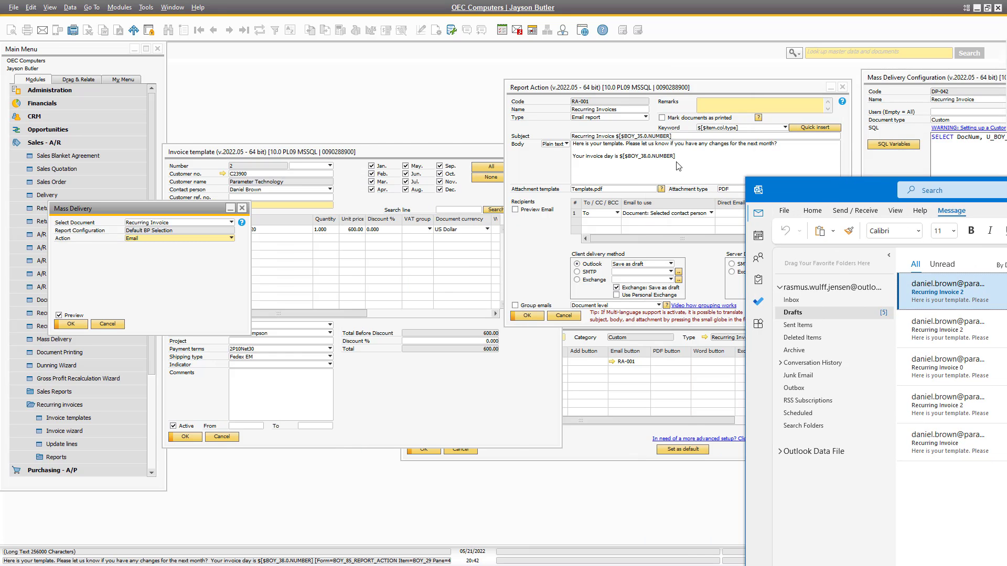
Add $[$BOY_35.0.NUMBER] after 'Template ' in RA-001's attachment file name and save it.
click(617, 137)
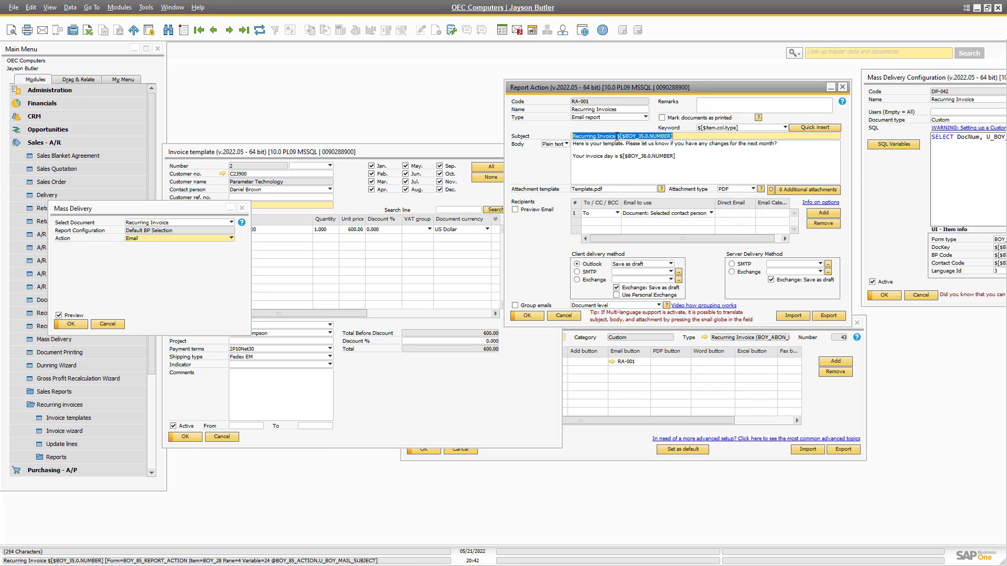
click(609, 159)
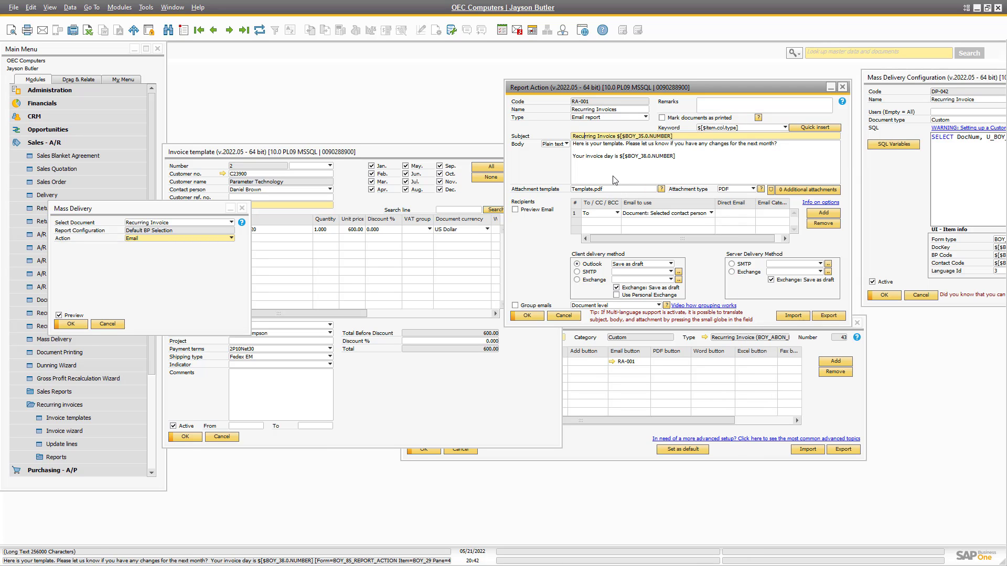
key(shift+End)
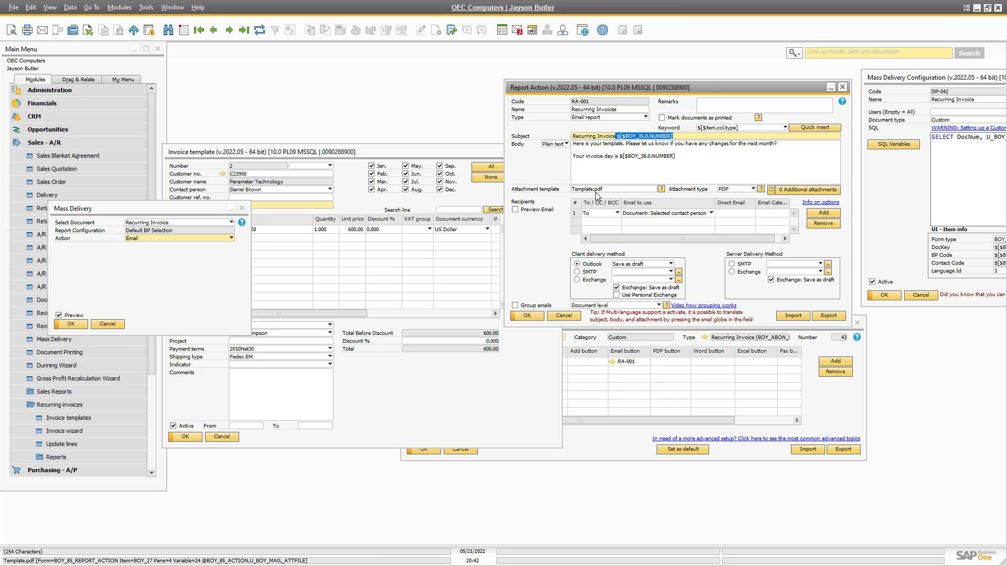
click(593, 189)
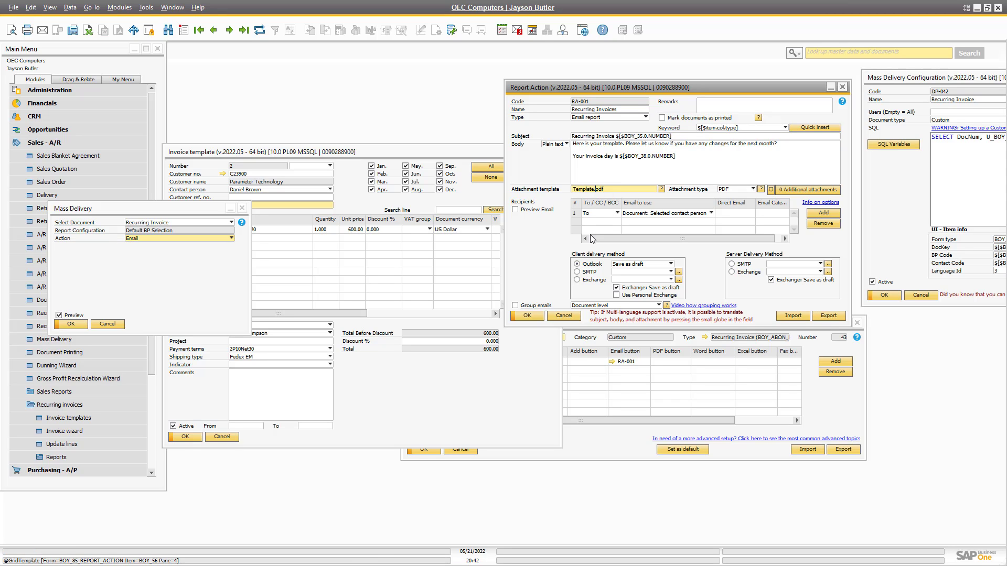
text(_)
key(ctrl+v)
key(Delete)
key(Return)
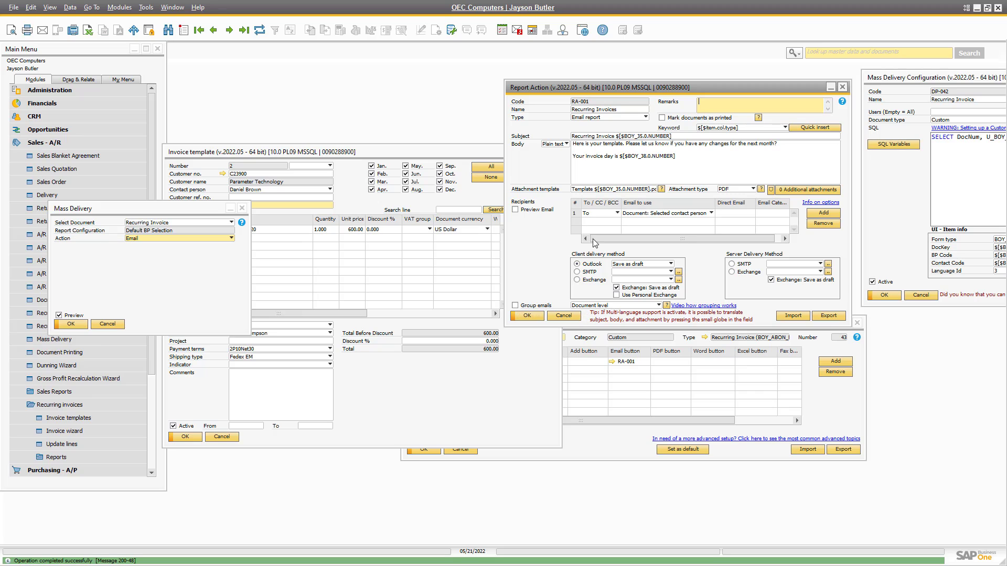
right_click(360, 198)
mouse_move(407, 260)
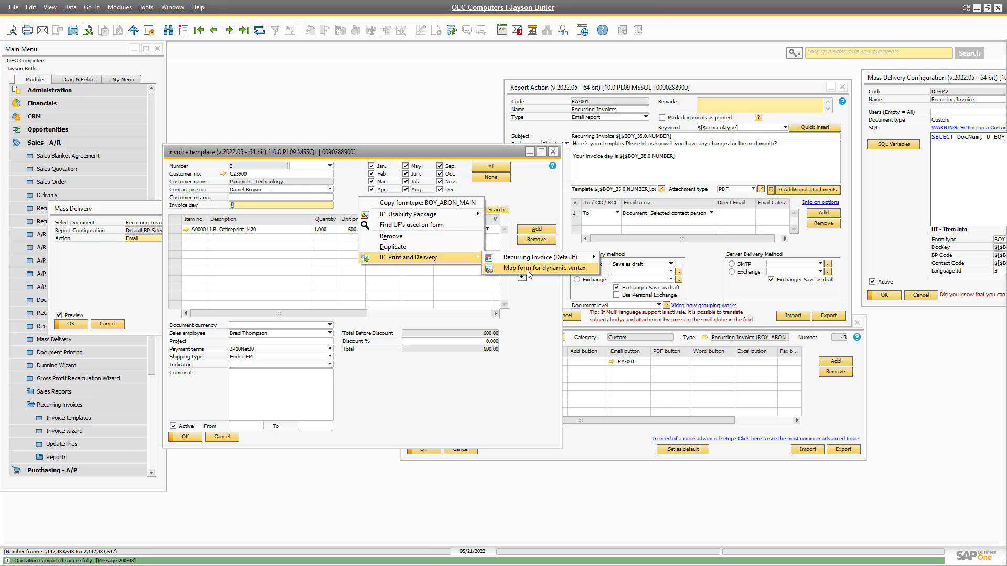
click(382, 387)
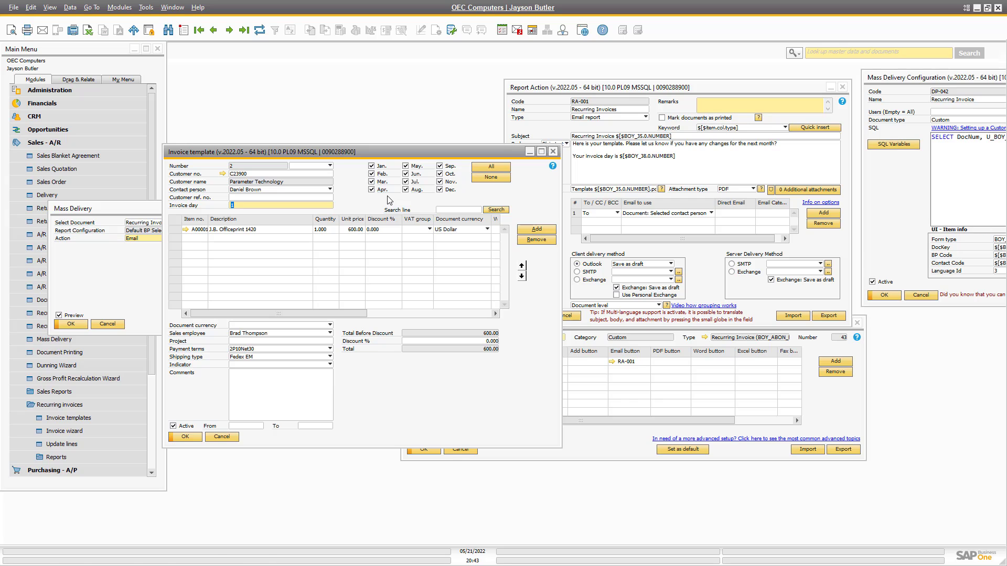
right_click(262, 197)
mouse_move(319, 208)
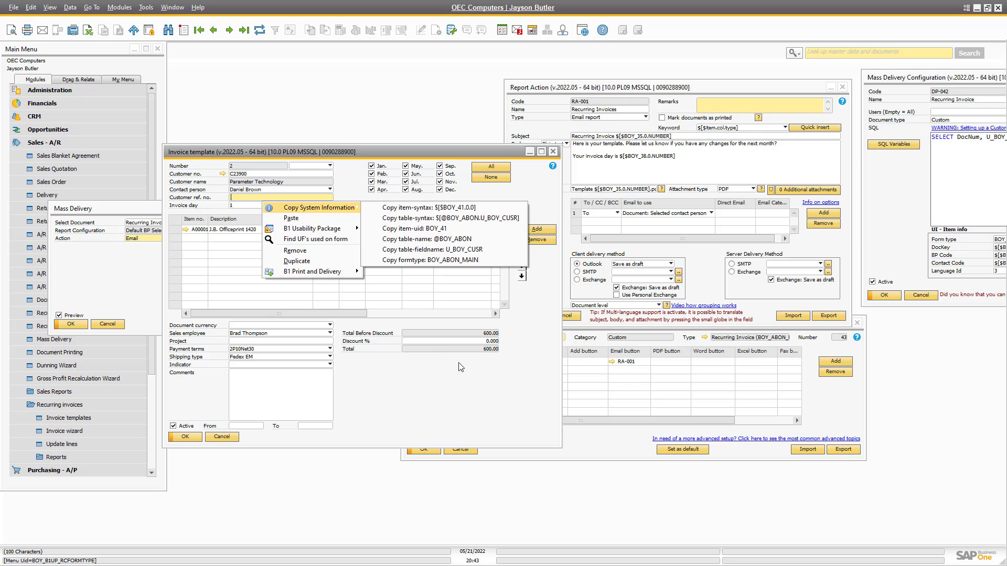
click(463, 377)
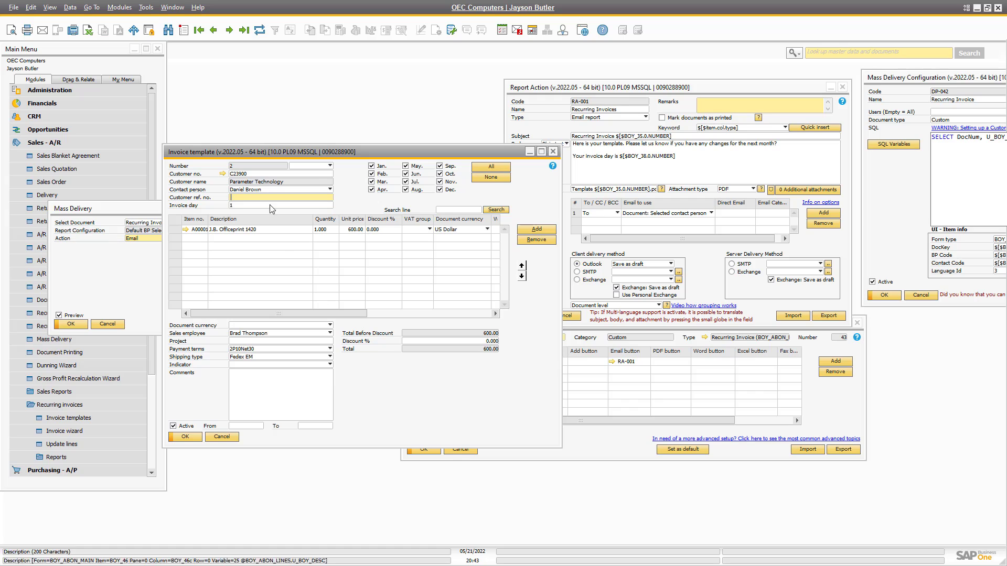
mouse_move(315, 176)
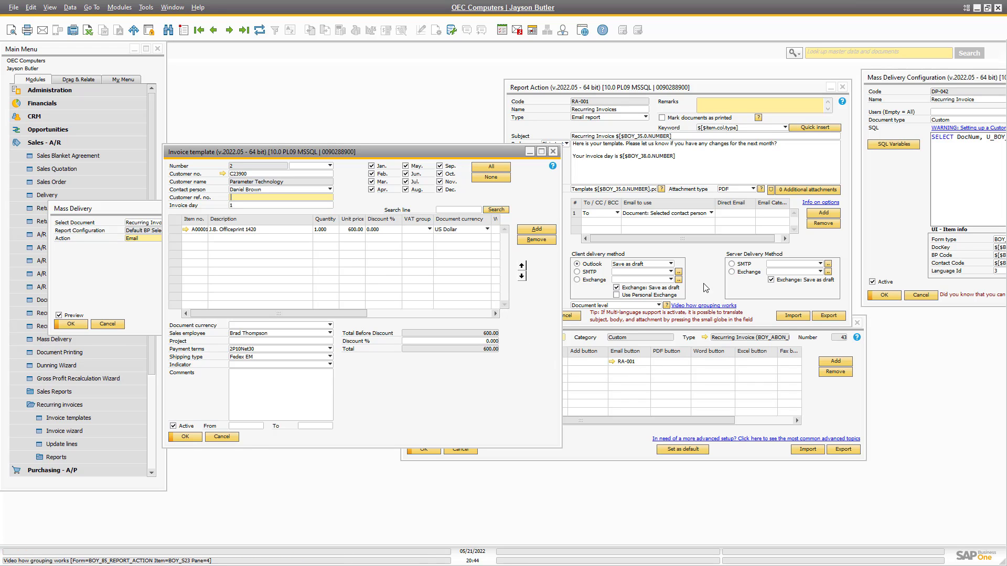
Choose server SMTP delivery for Recurring Invoices and send a test email through the Boyum SMTP configuration.
click(608, 157)
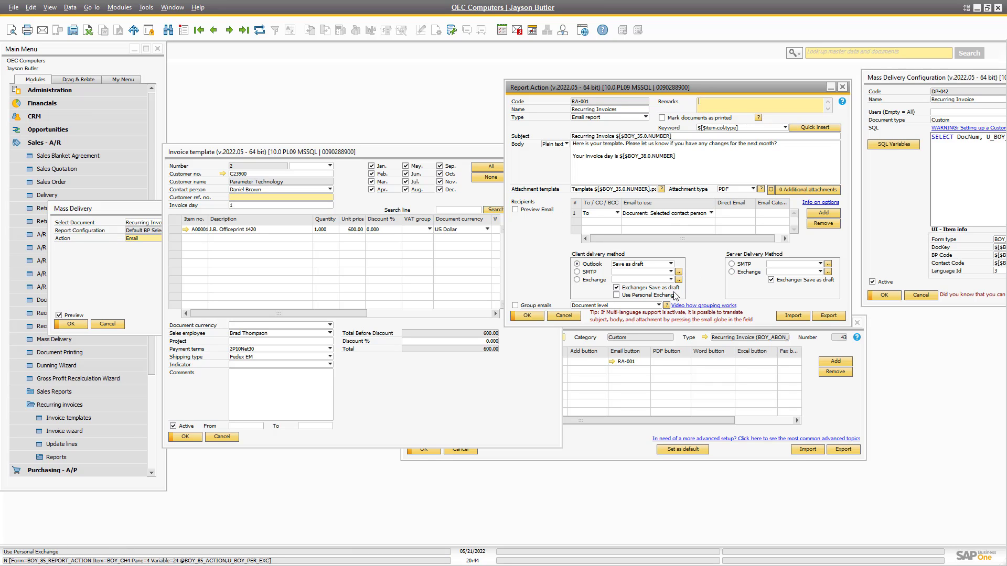
click(733, 265)
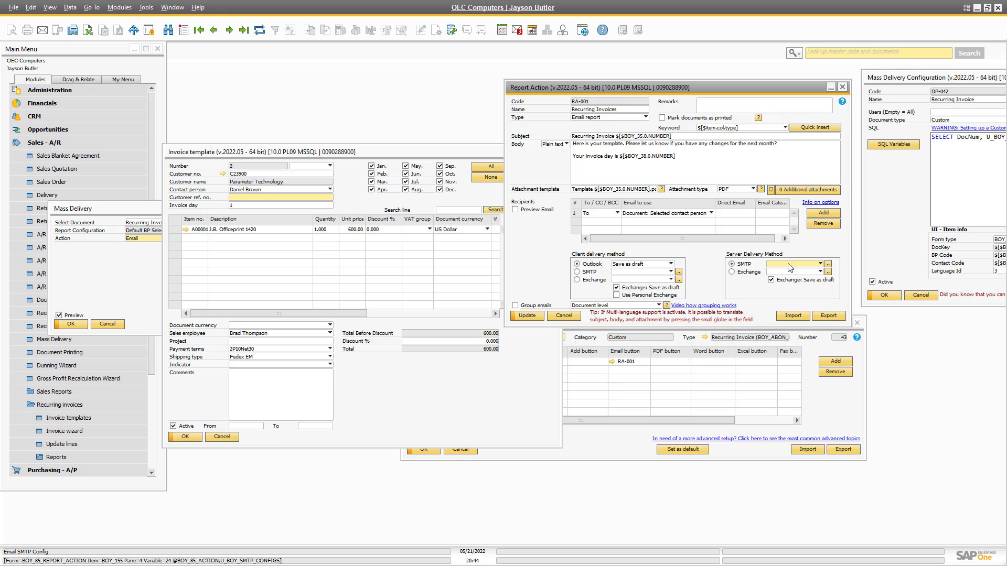
click(828, 264)
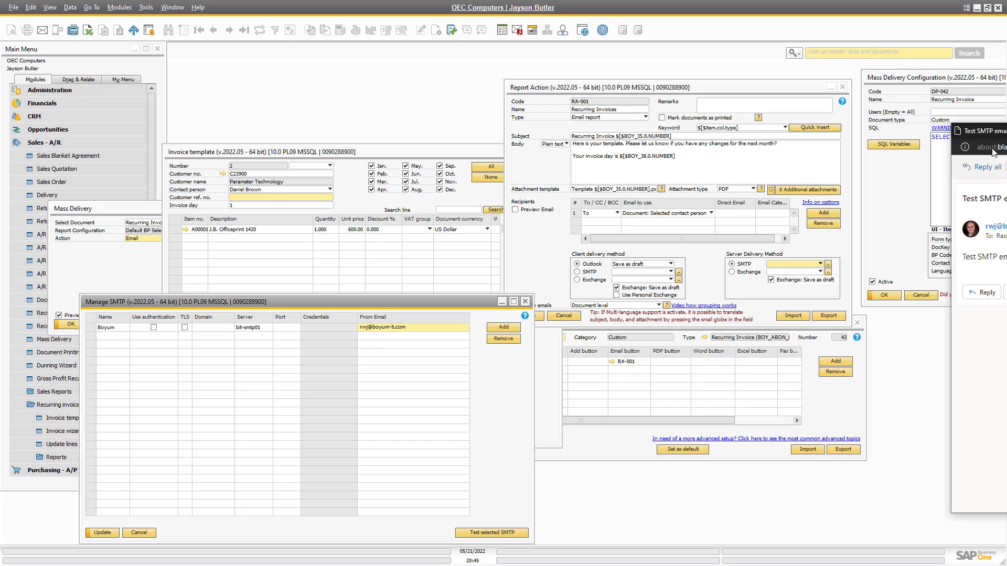
click(970, 335)
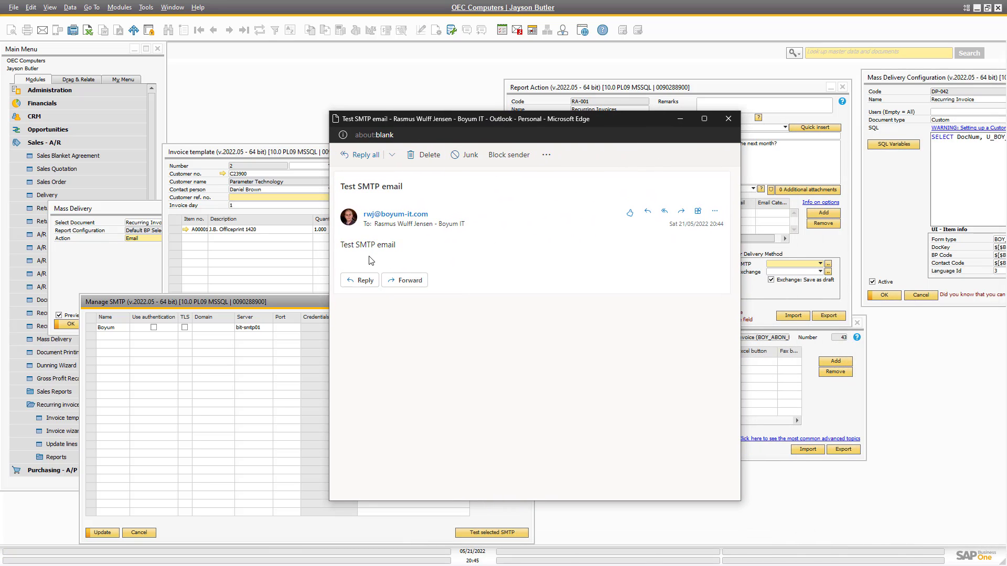
click(728, 118)
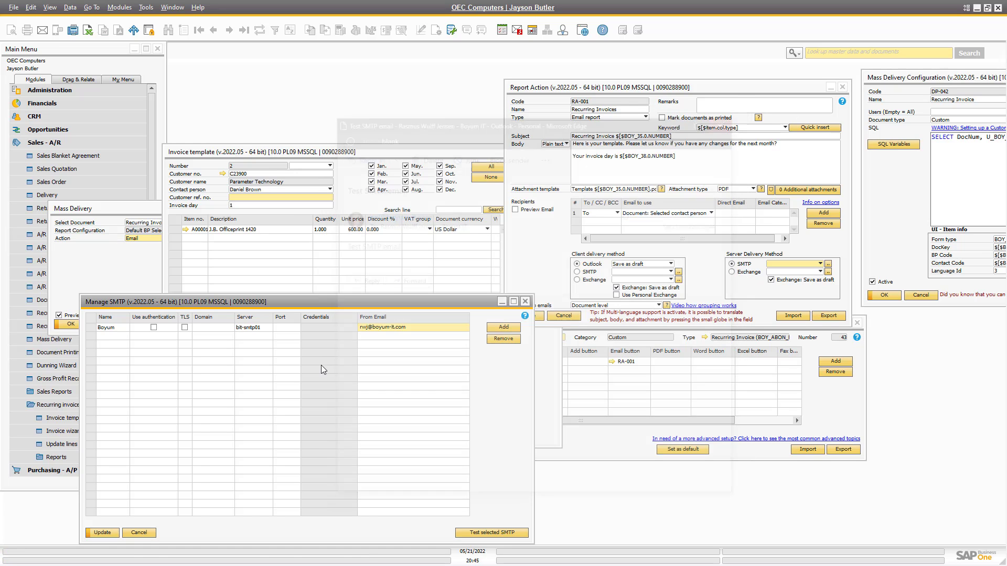
Save the SMTP configuration, assign Boyum to RA-001's SMTP delivery and save the report action.
click(103, 533)
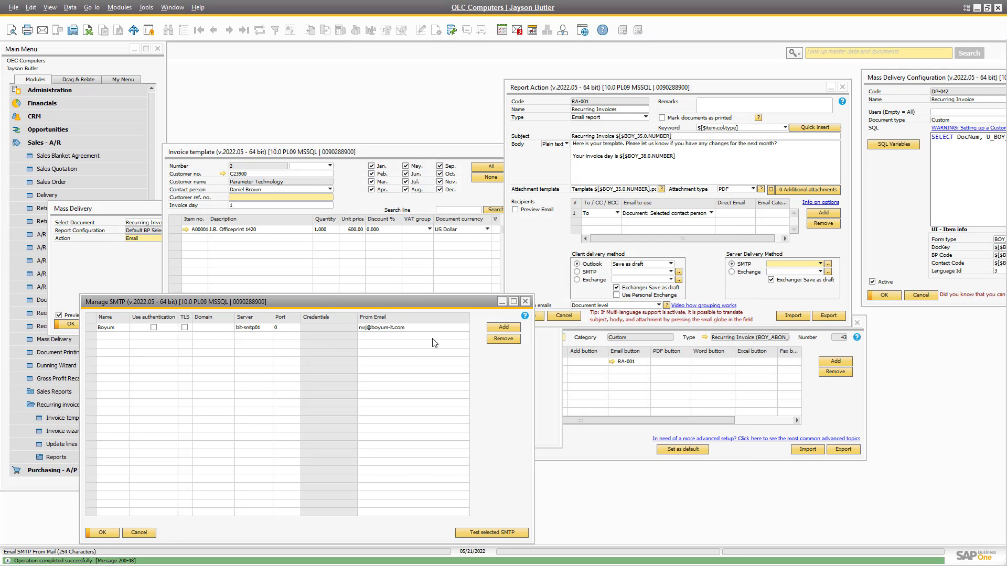
click(103, 532)
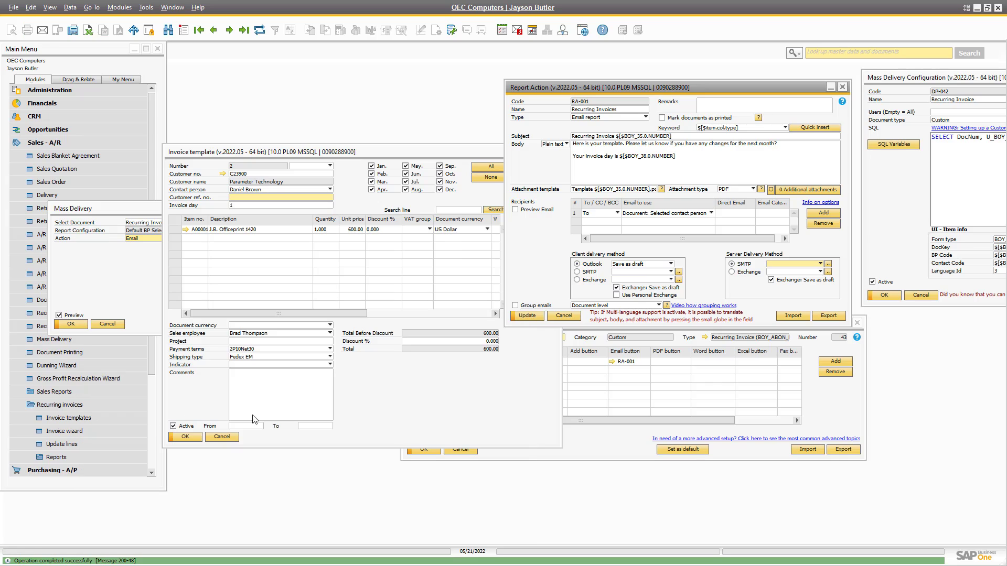
click(781, 273)
click(780, 265)
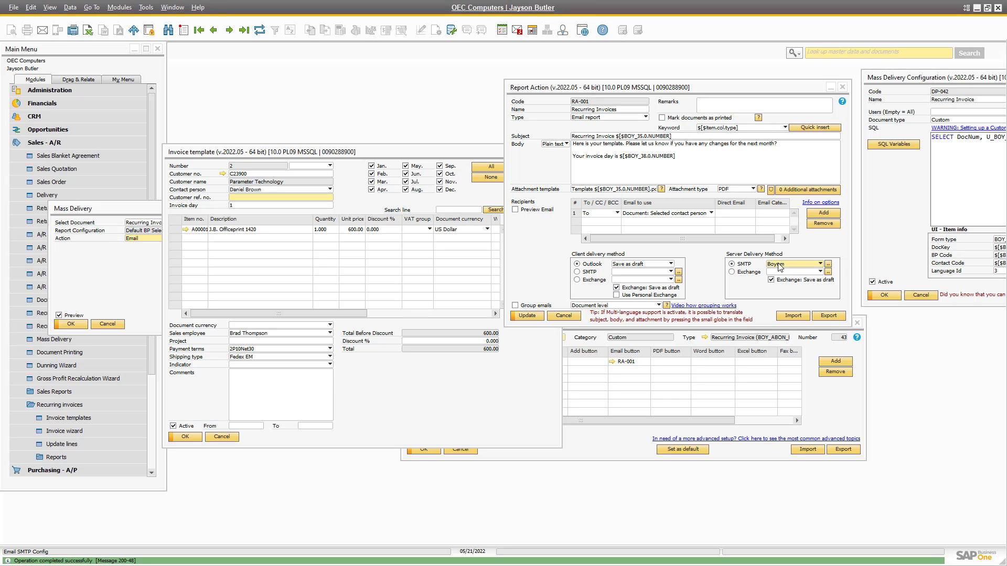
click(529, 316)
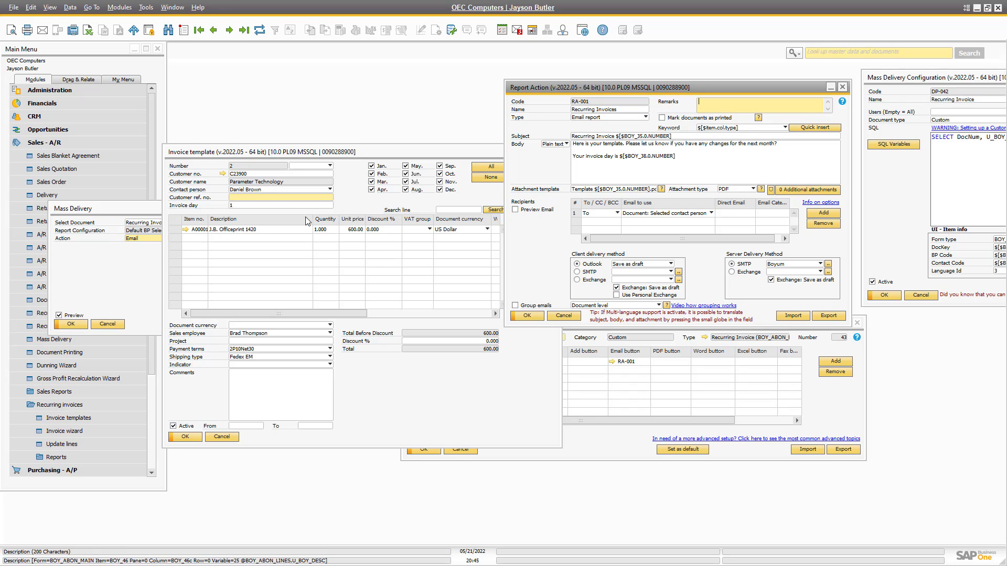
Navigate Add-Ons > B1 Usability Package > Module configuration > B1 Print and Delivery to Schedules.
click(49, 143)
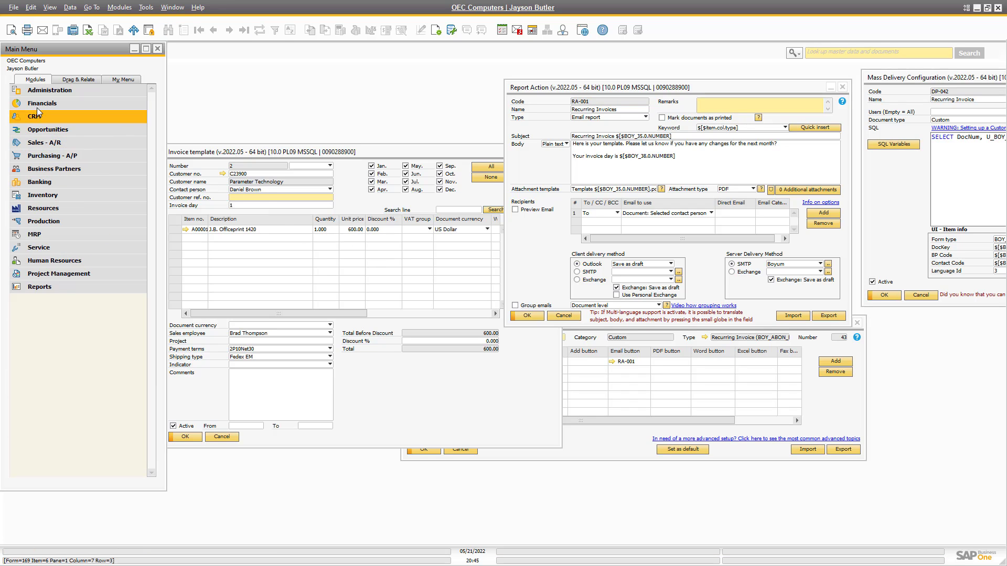
click(50, 90)
click(49, 235)
click(57, 286)
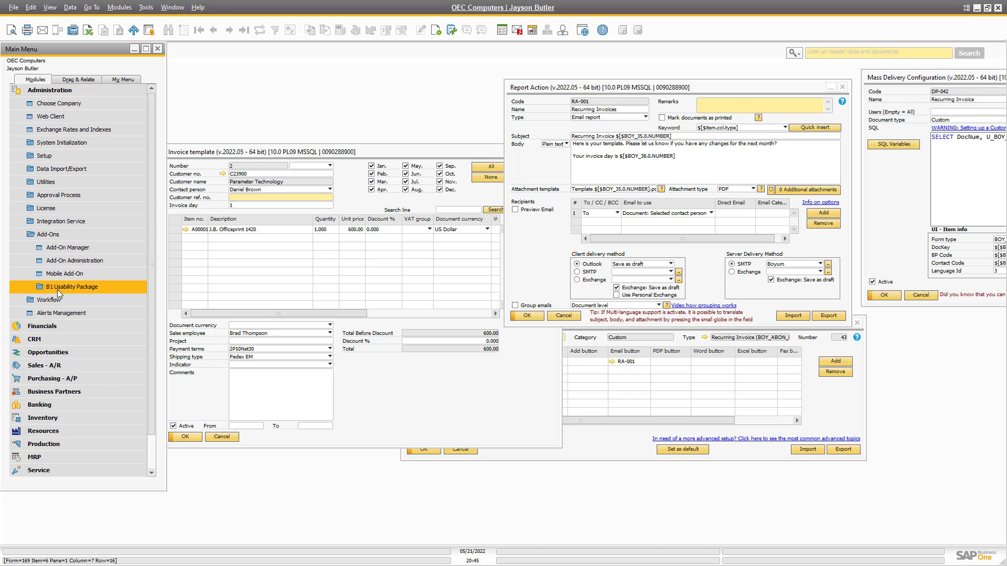
click(65, 326)
click(63, 379)
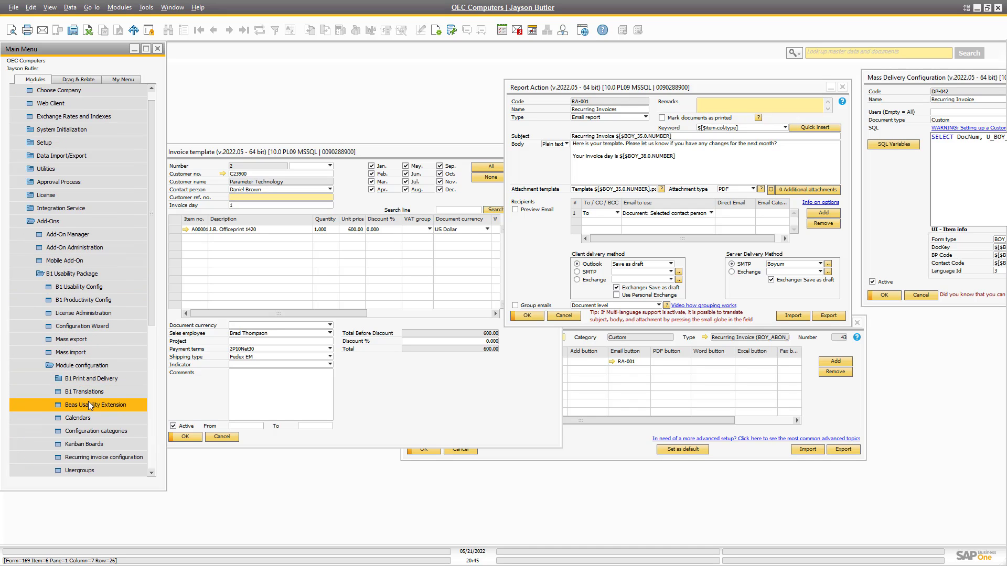
click(79, 379)
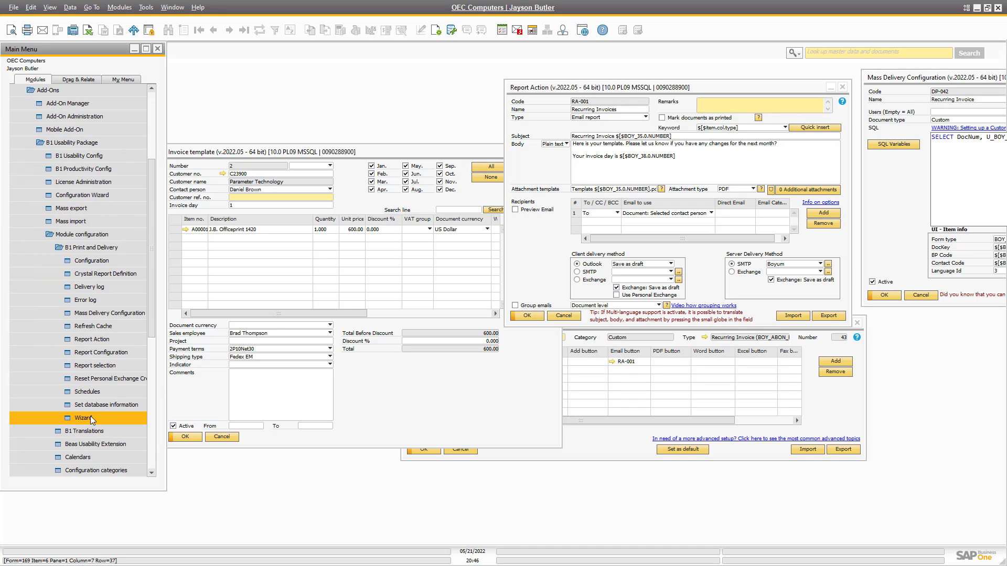
click(87, 394)
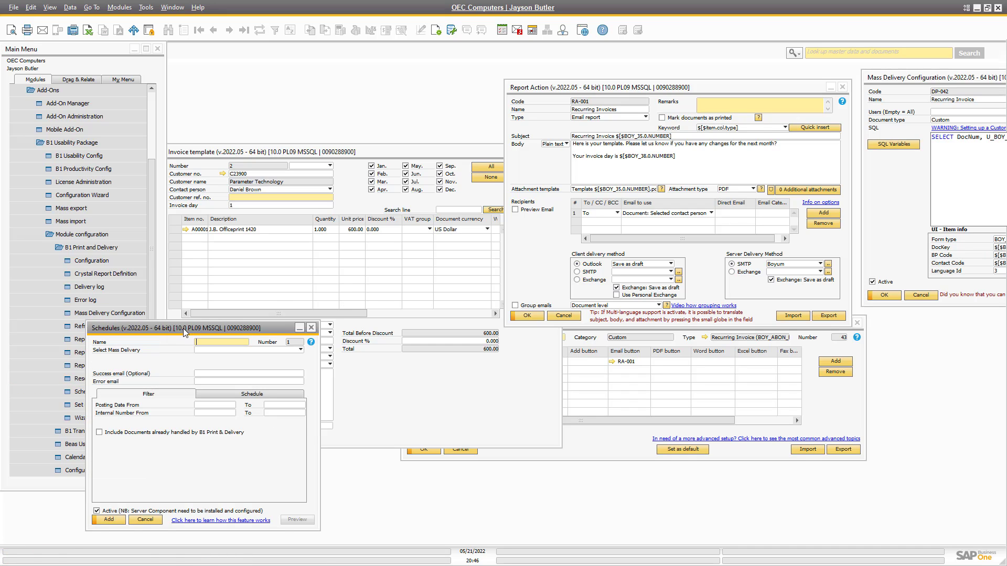
drag(183, 328, 352, 79)
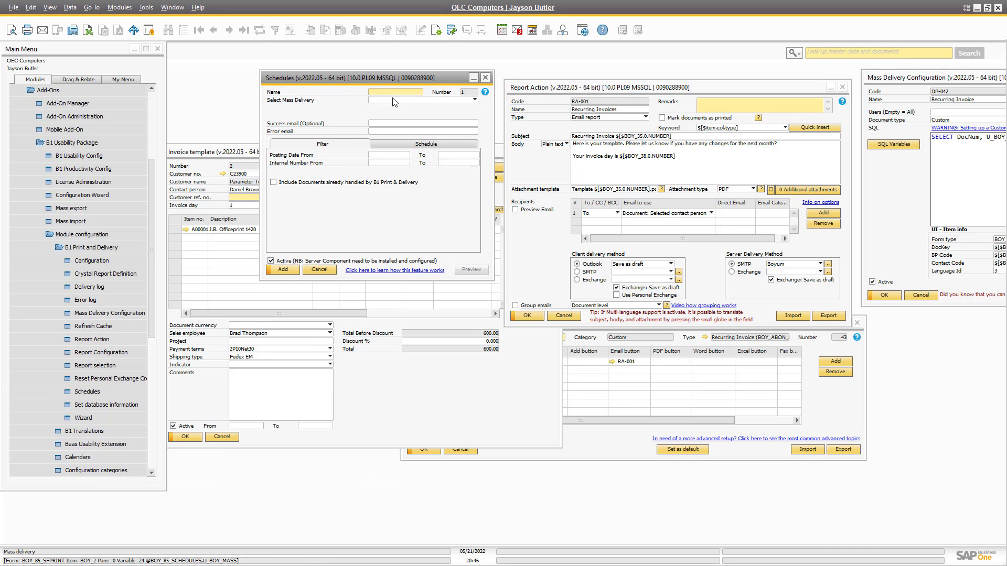
Name the schedule 'Recurring Invoice', pick the Recurring Invoice mass delivery, and enter an error email address.
text(Recurring )
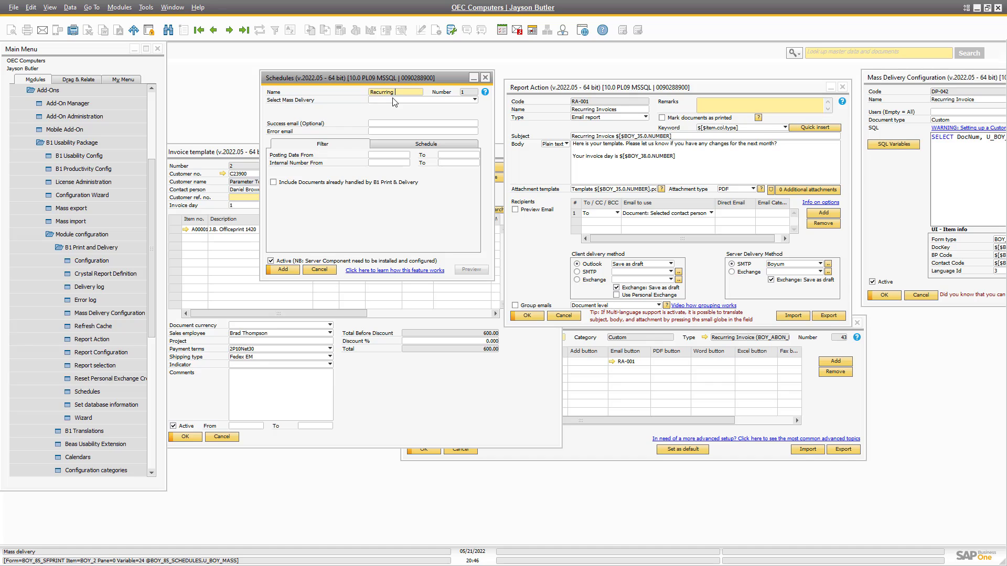
text(Invoice)
click(392, 99)
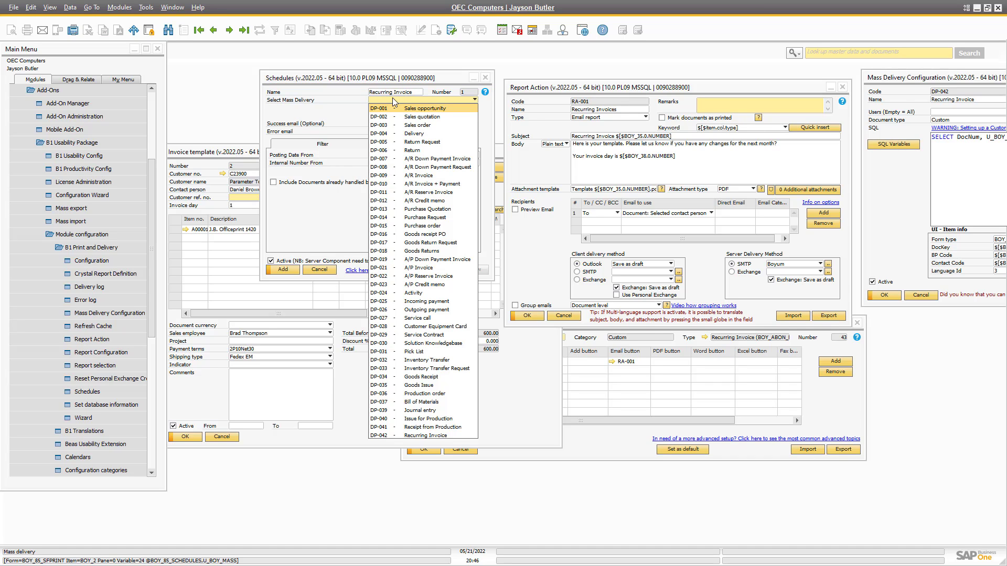
click(410, 435)
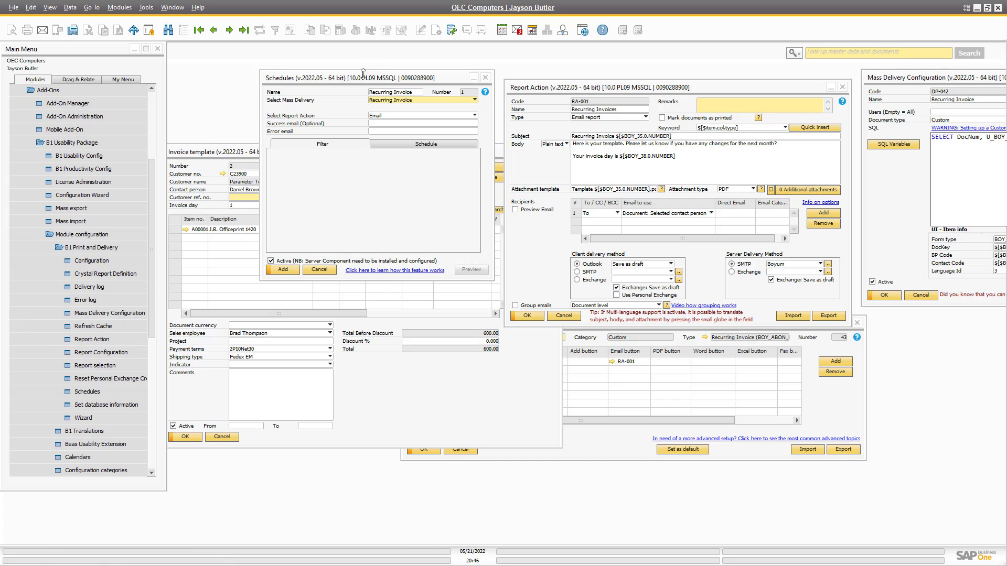
click(386, 124)
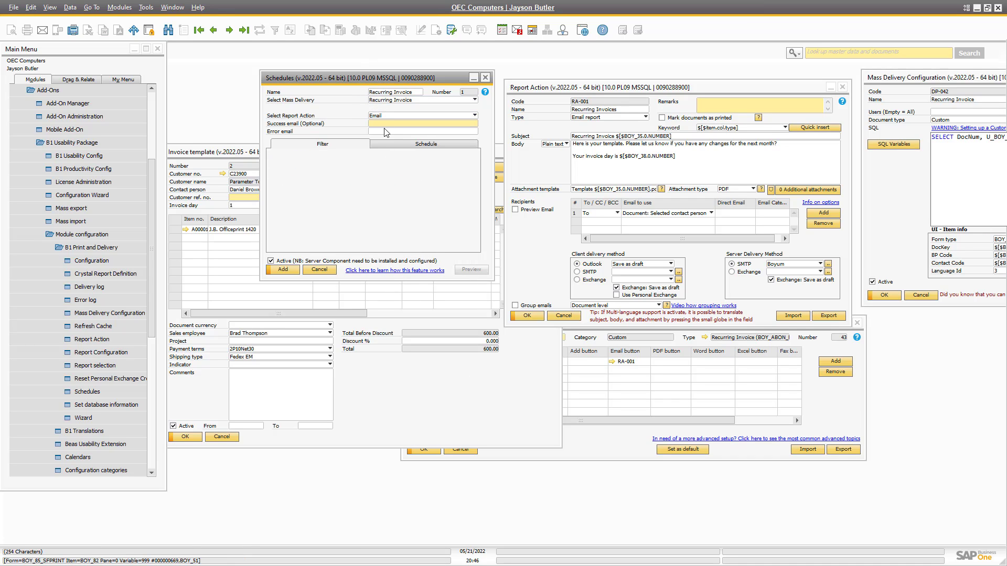
click(384, 131)
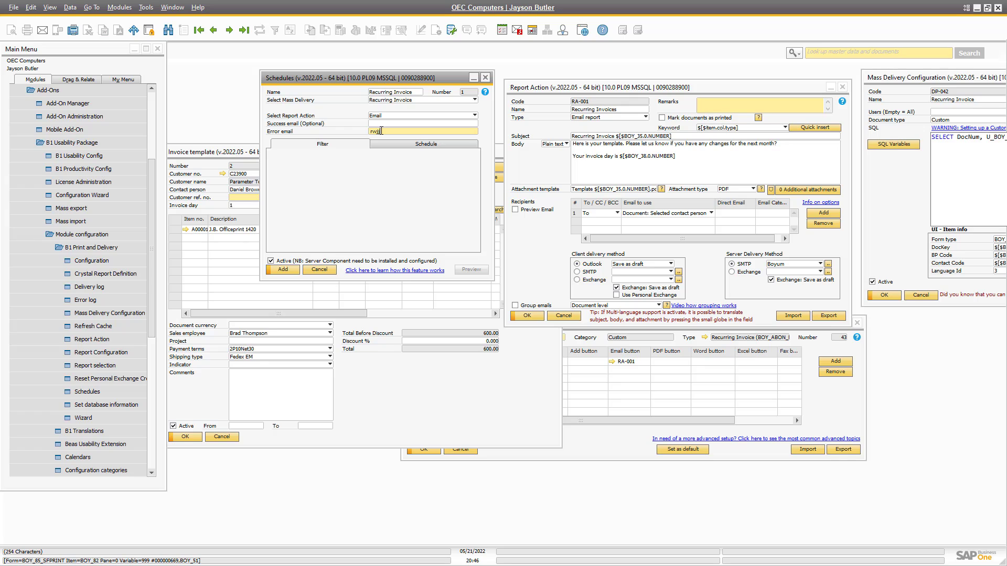
Schedule it monthly on day 20 at 10:00 and add the schedule.
click(426, 144)
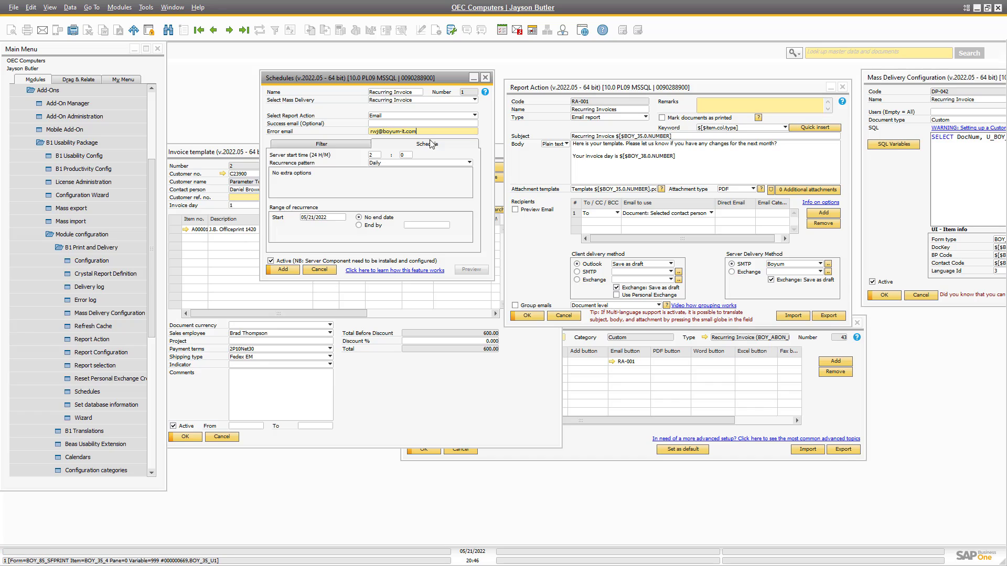
click(375, 163)
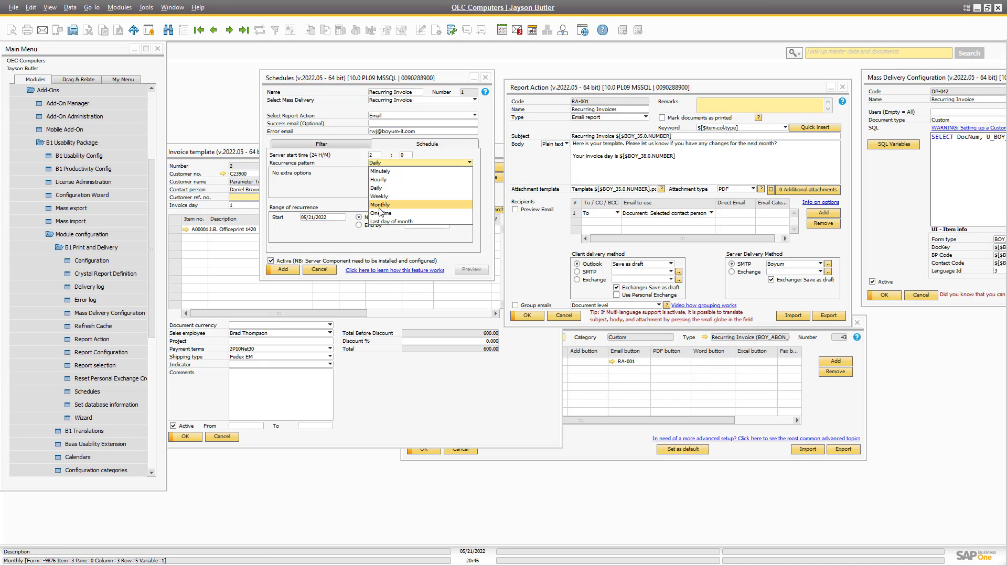
click(384, 199)
click(375, 172)
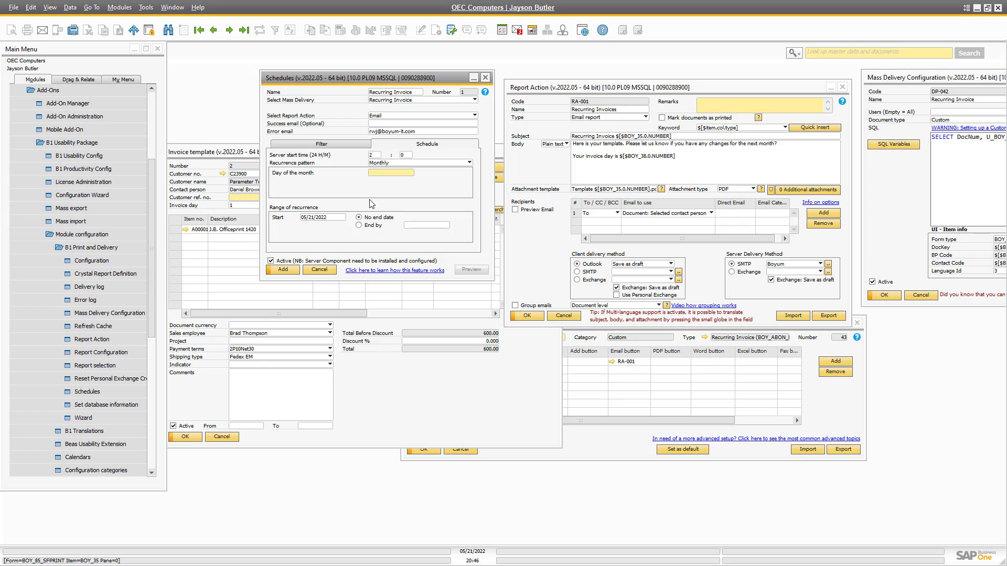
text(20)
click(374, 154)
text(1)
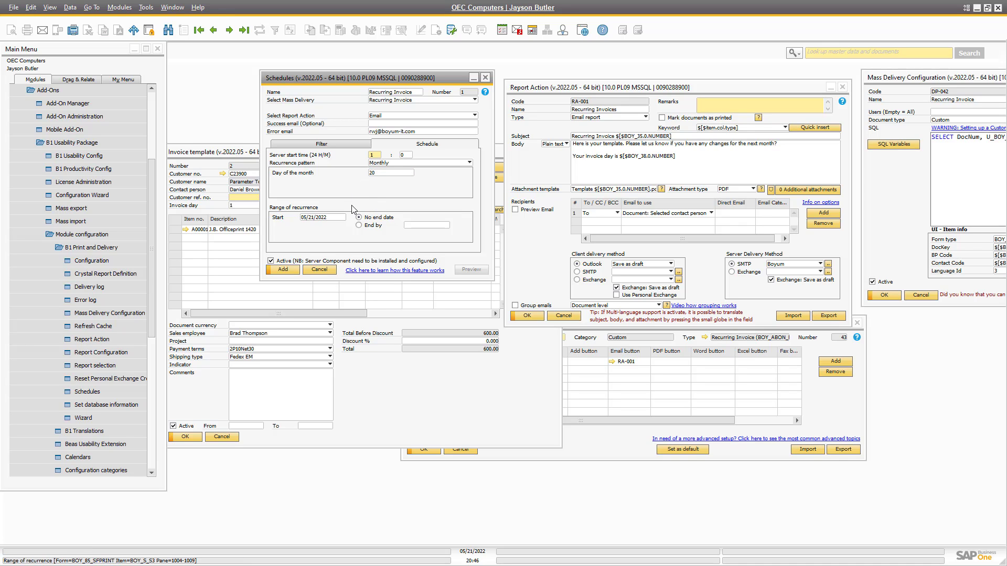
text(0)
key(Tab)
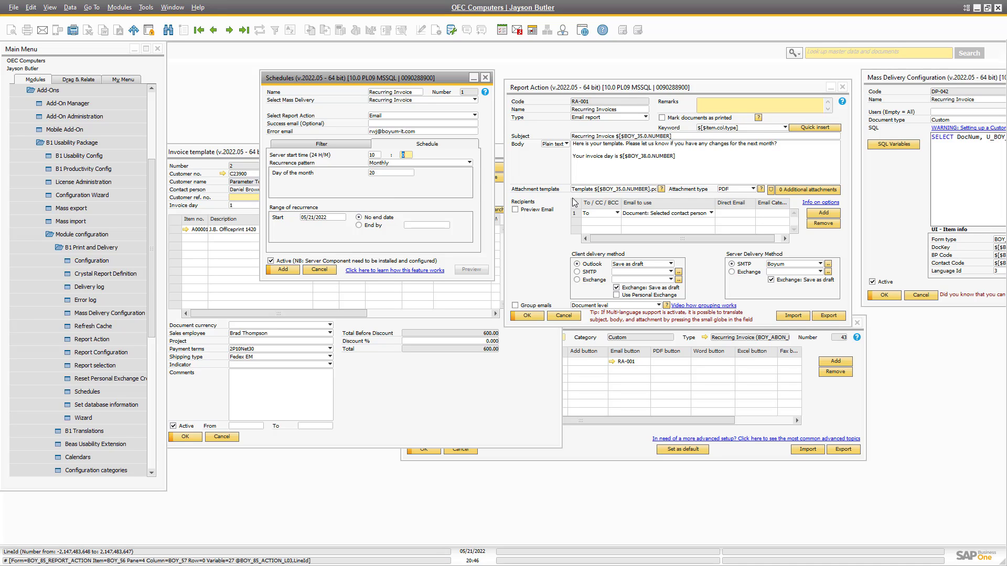
click(281, 270)
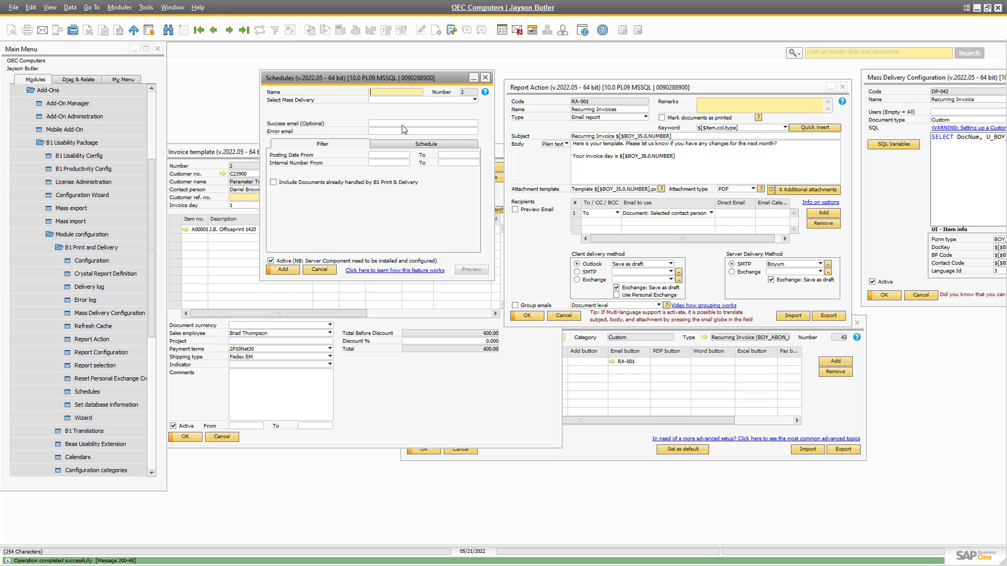
Return to saved schedule 1 and select the Recurring Invoice row in the B1UP Server Component.
key(Page_Up)
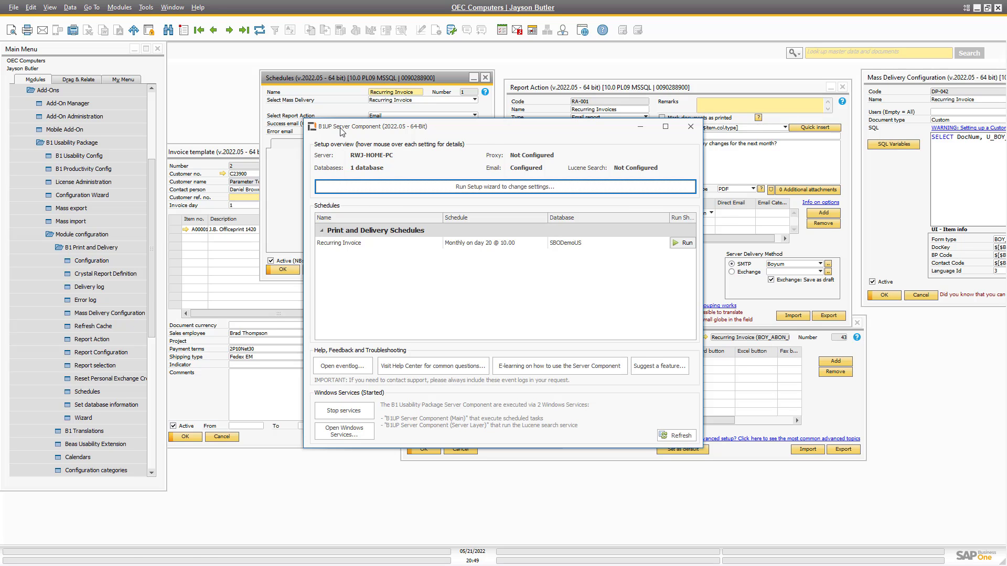
double_click(340, 132)
double_click(378, 11)
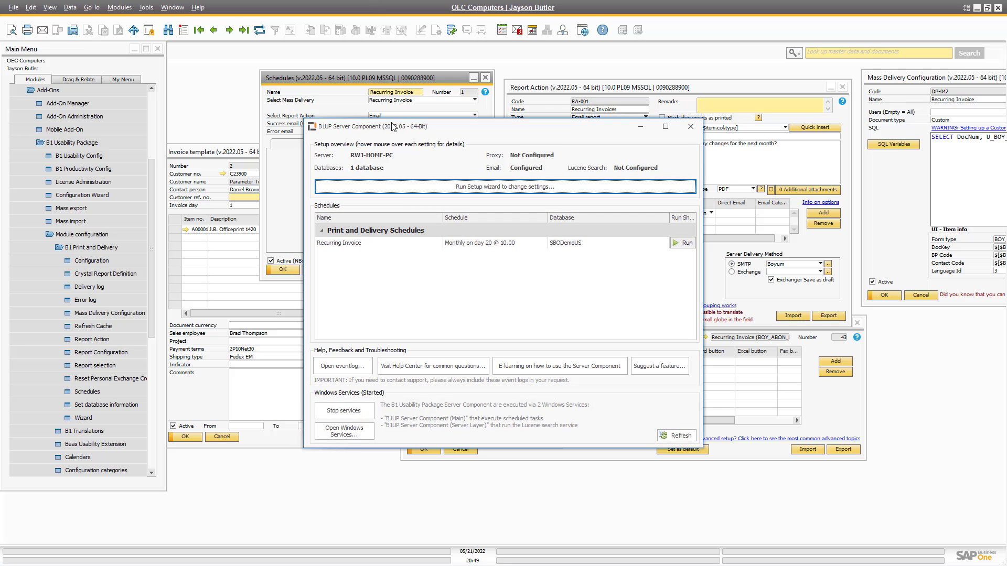
drag(392, 125, 527, 176)
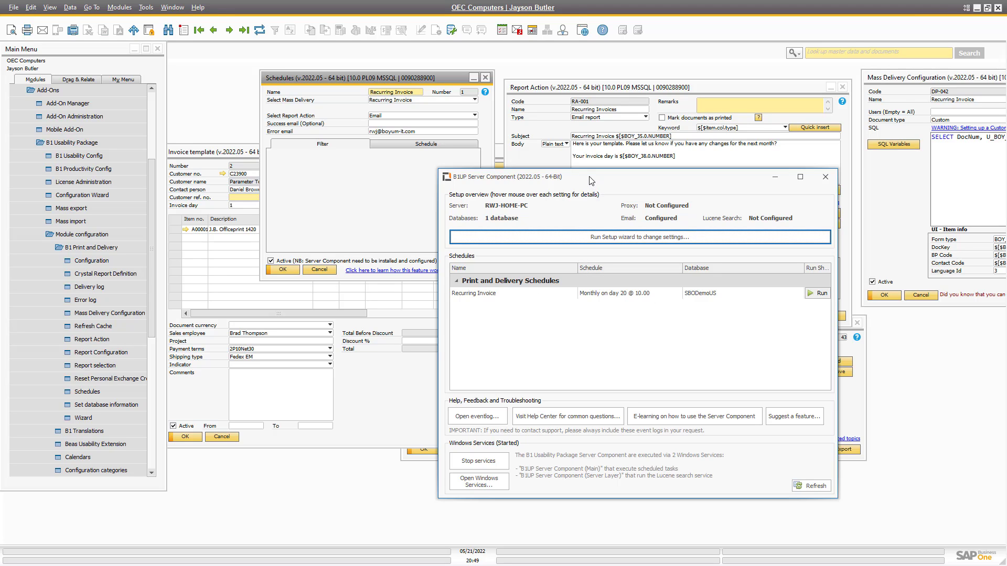
drag(590, 181, 561, 243)
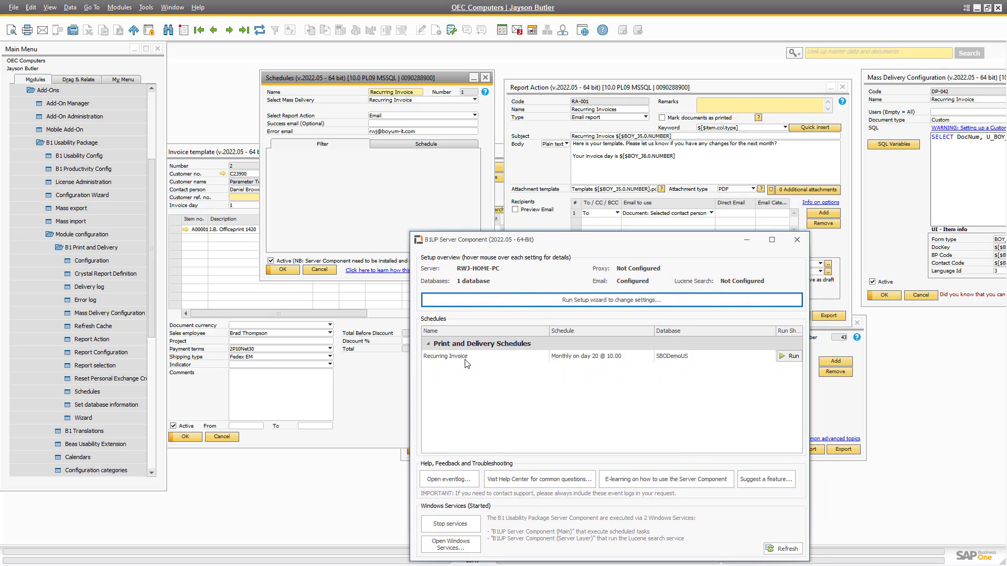
click(479, 360)
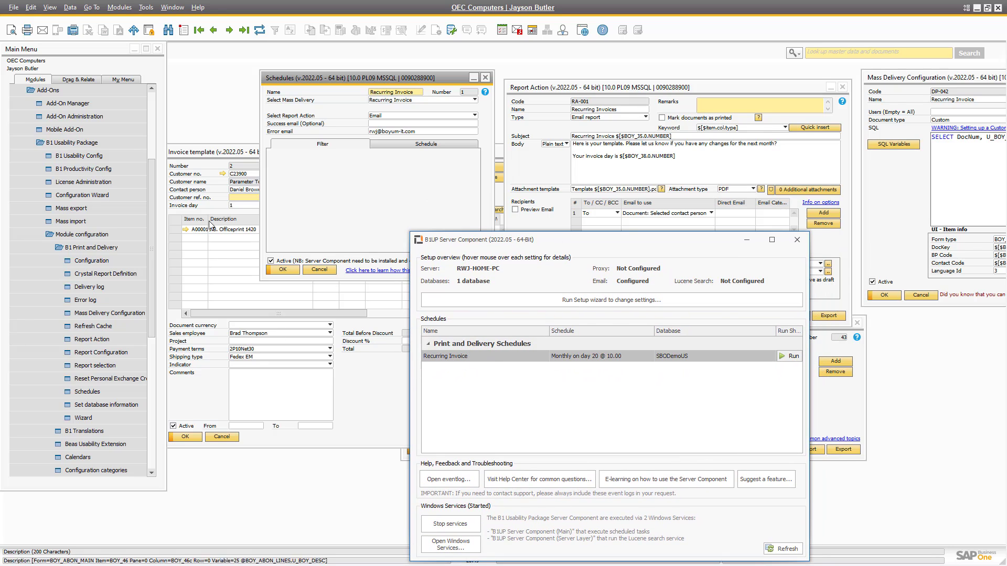
click(249, 194)
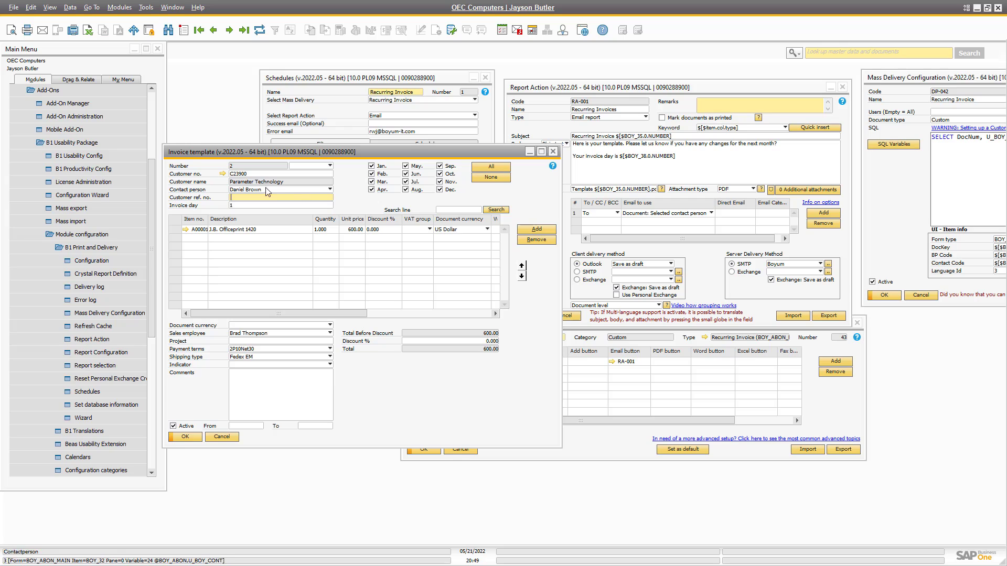
Switch RA-001's recipient to Direct Email, enter the recipient's email address, and save.
key(Page_Up)
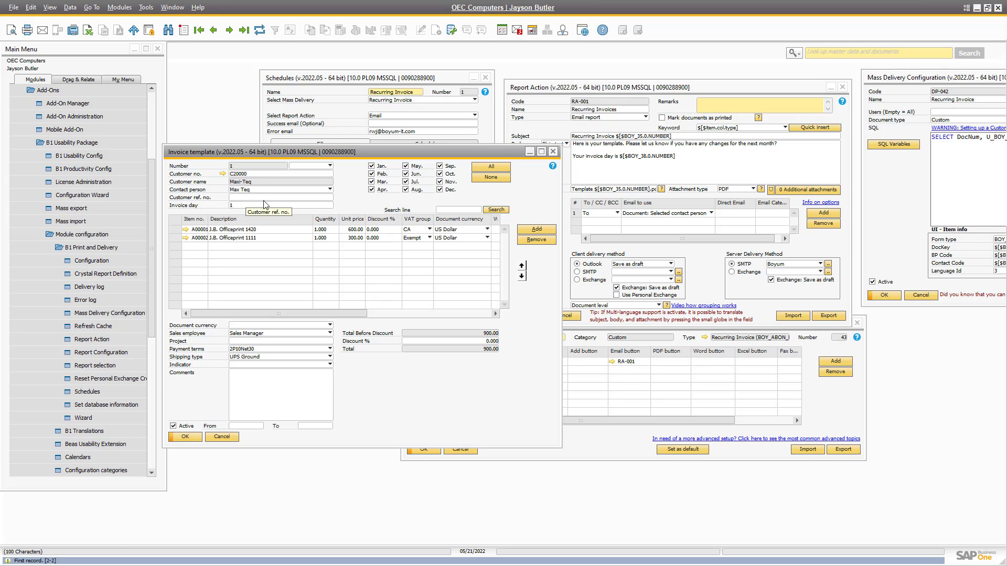
click(644, 215)
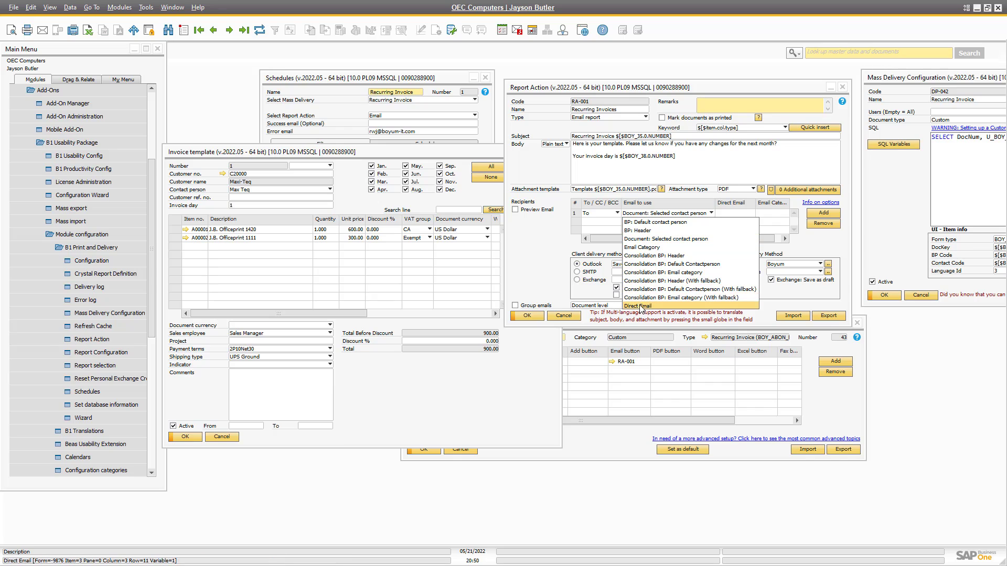
click(640, 307)
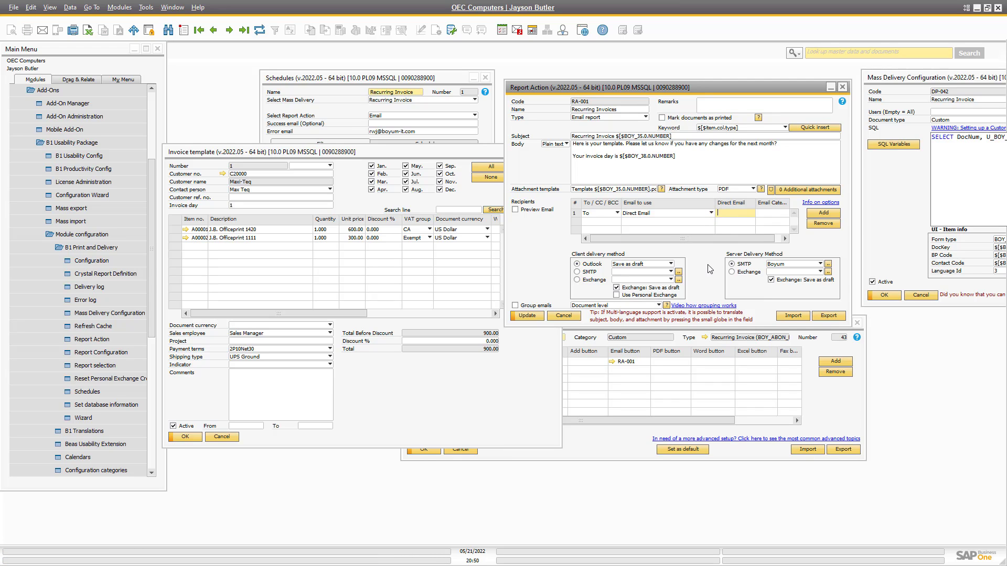
click(527, 316)
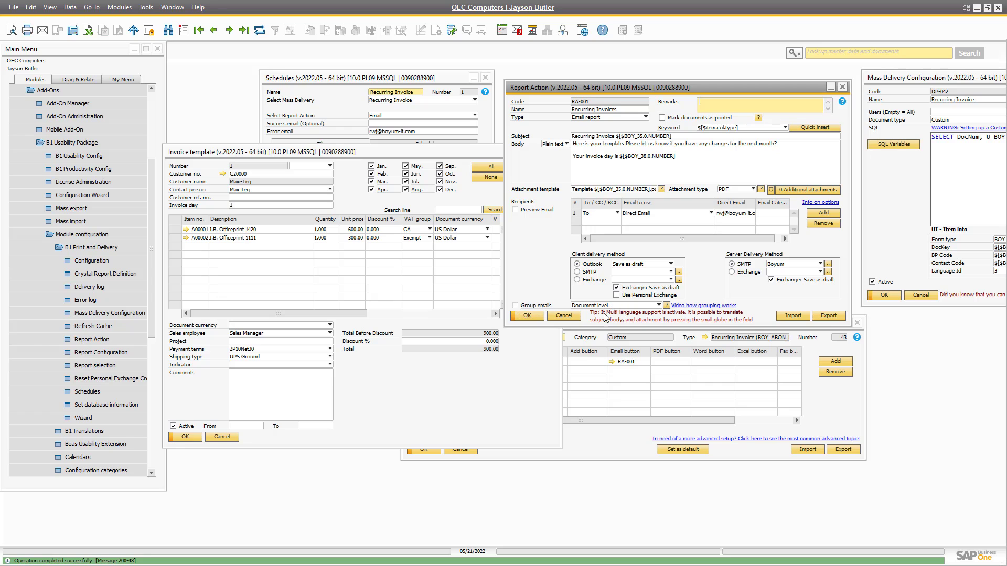
click(426, 119)
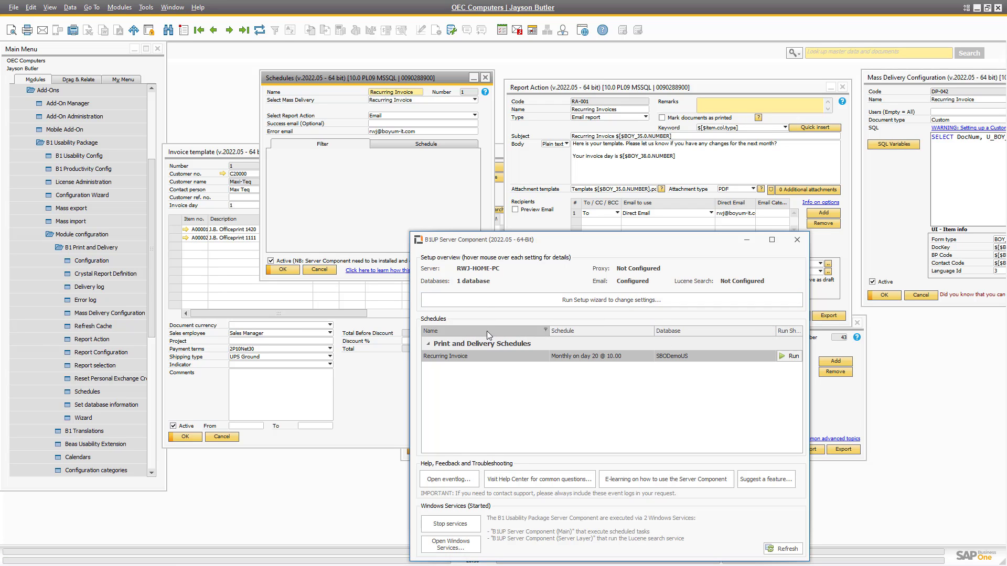
Run the Recurring Invoice schedule manually in the B1UP Server Component, then switch to Outlook.
drag(497, 245, 325, 128)
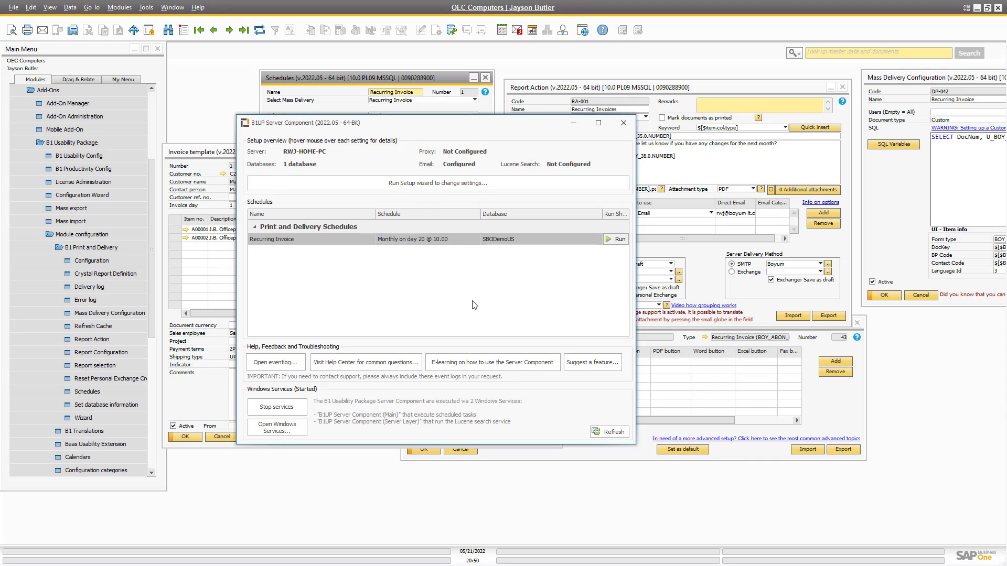
click(615, 240)
click(615, 239)
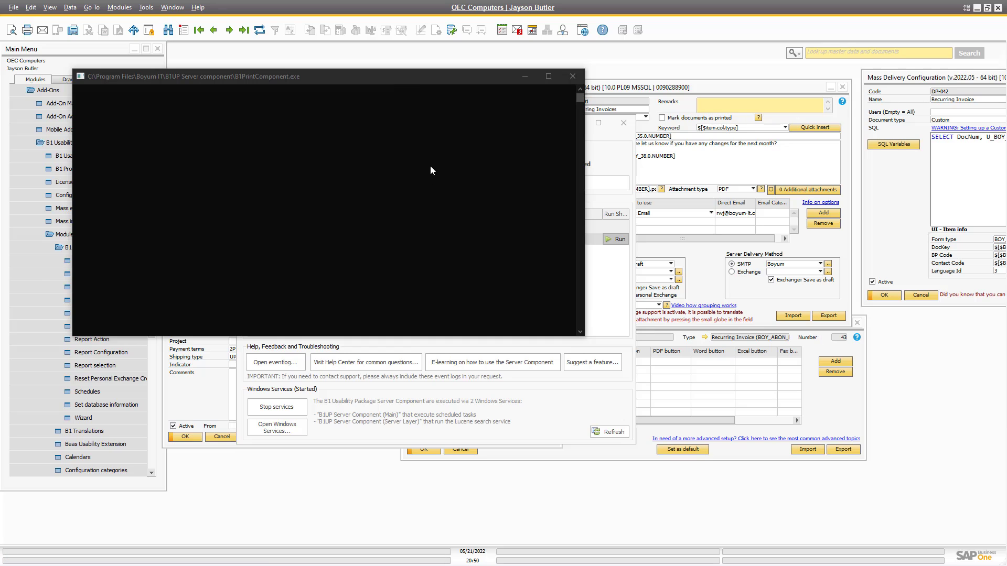
drag(405, 78, 414, 241)
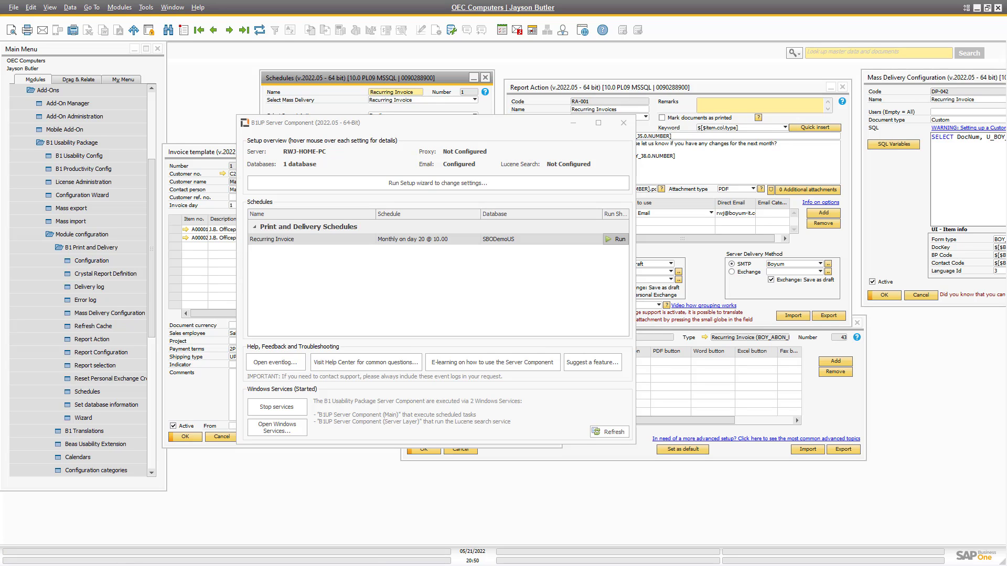
key(alt+Tab)
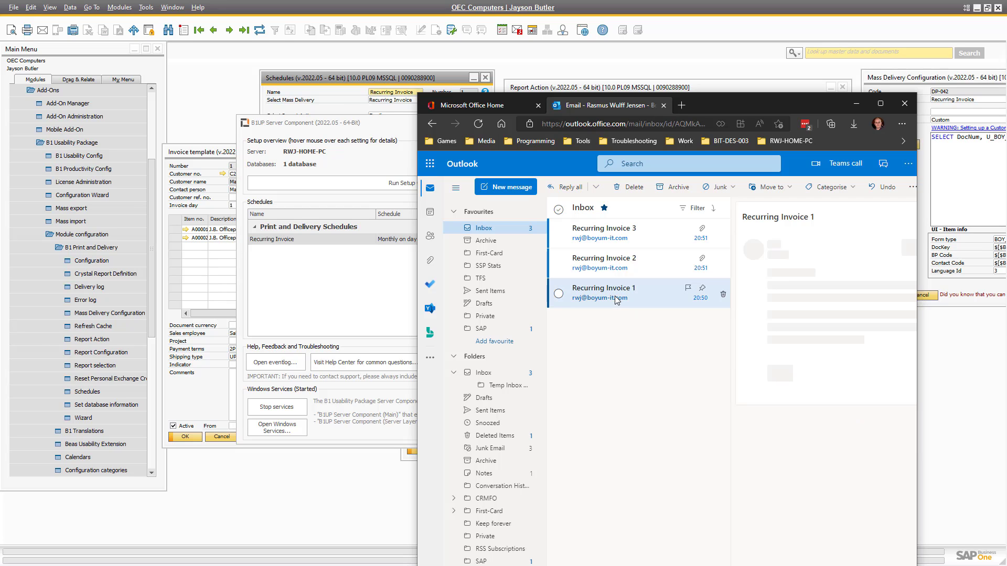
Review Recurring Invoice emails 1 and 2 and preview the Template 1.pdf attachment for Maxi-Teq.
click(621, 295)
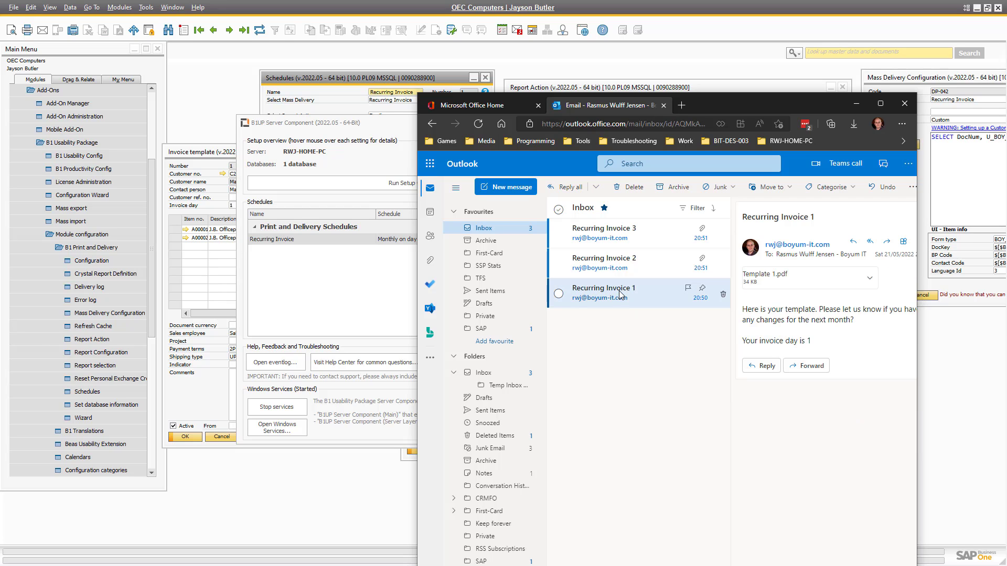
click(624, 260)
click(621, 240)
click(616, 253)
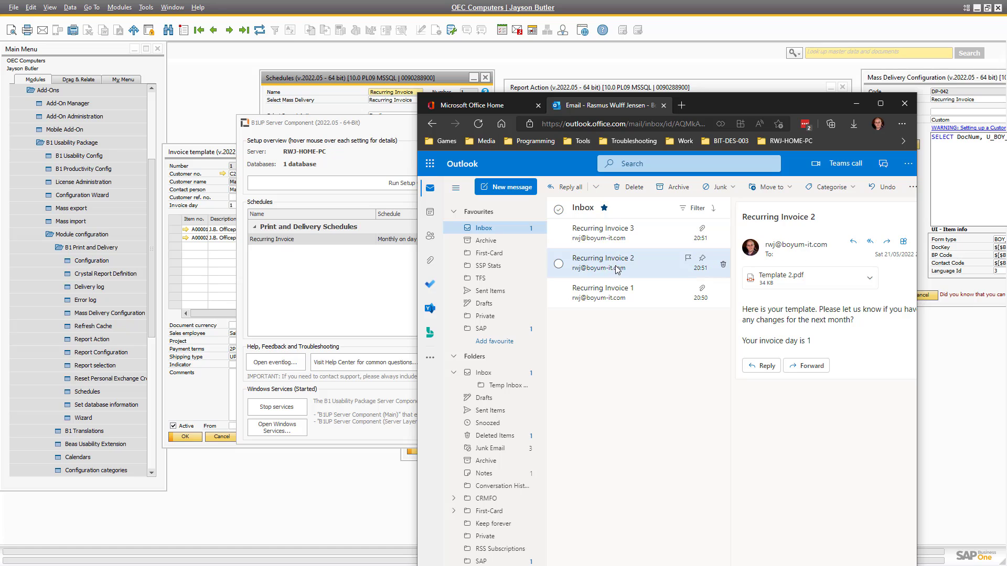
click(617, 289)
click(770, 282)
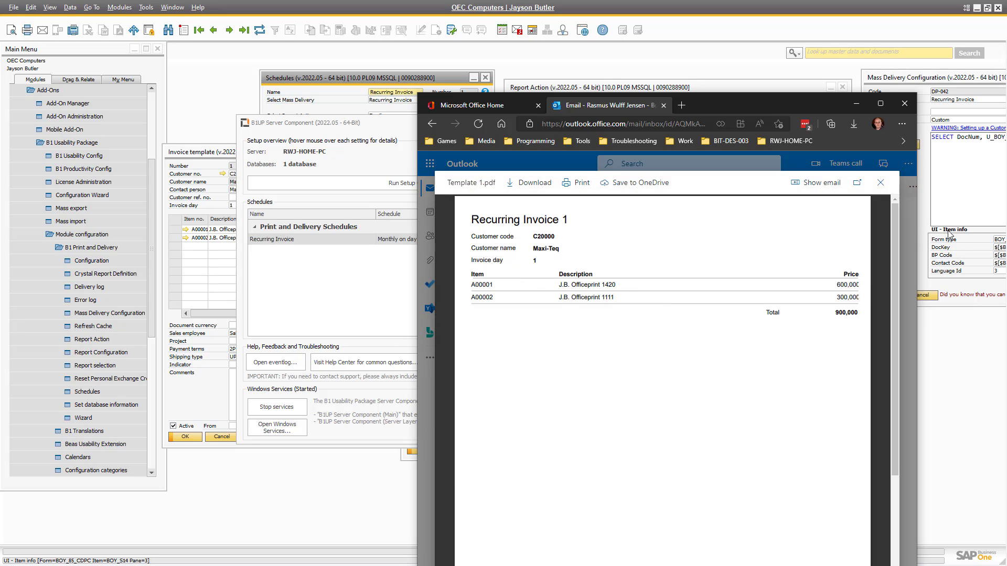
click(881, 183)
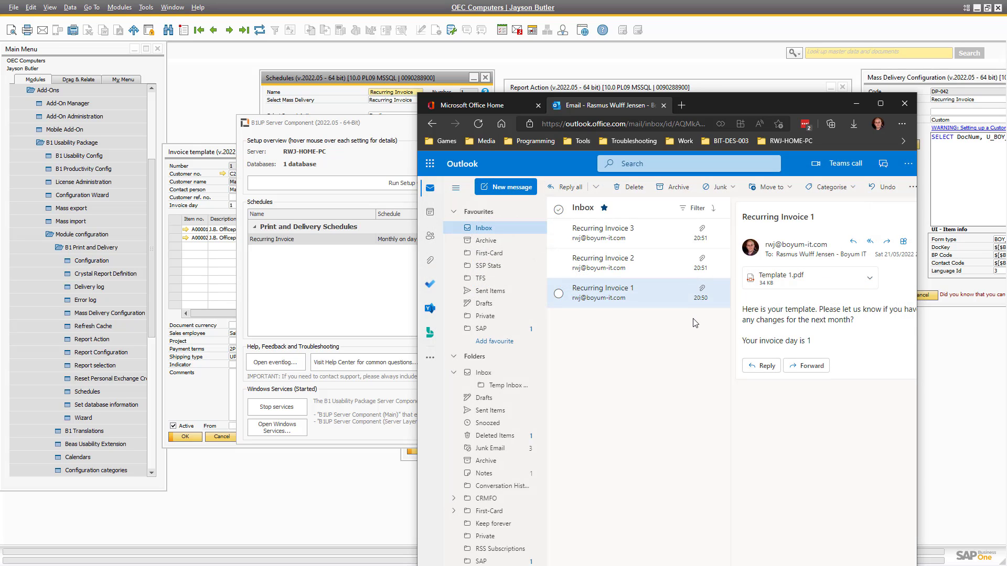
drag(700, 105, 1006, 131)
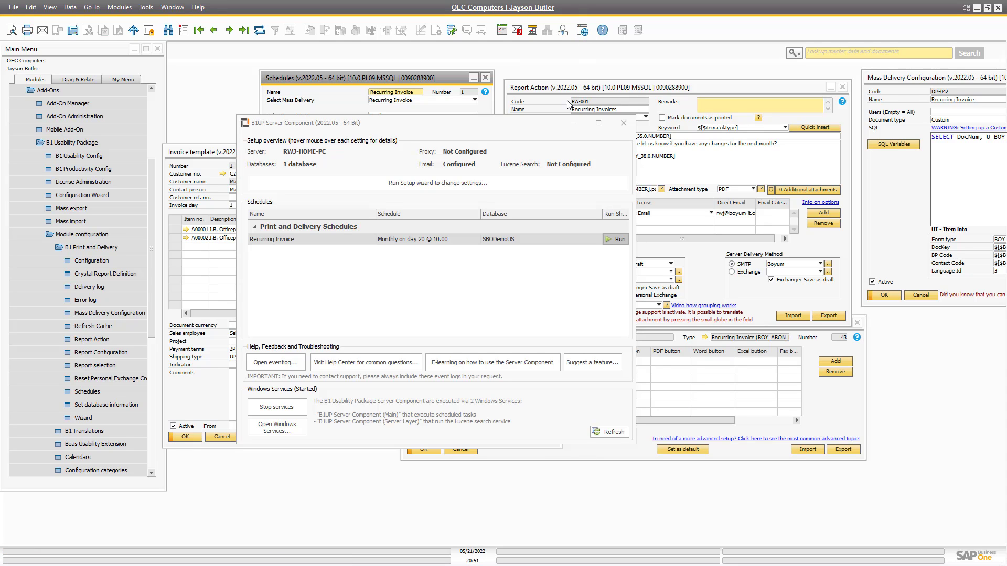
Dismiss the Done message, close the B1UP Server Component, and center Mass Delivery Configuration.
click(511, 319)
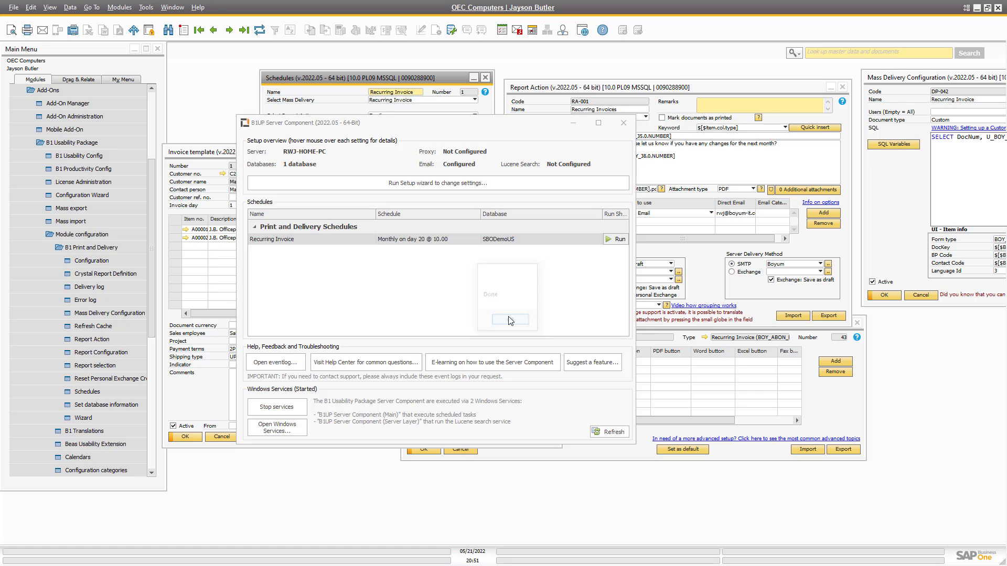
click(575, 127)
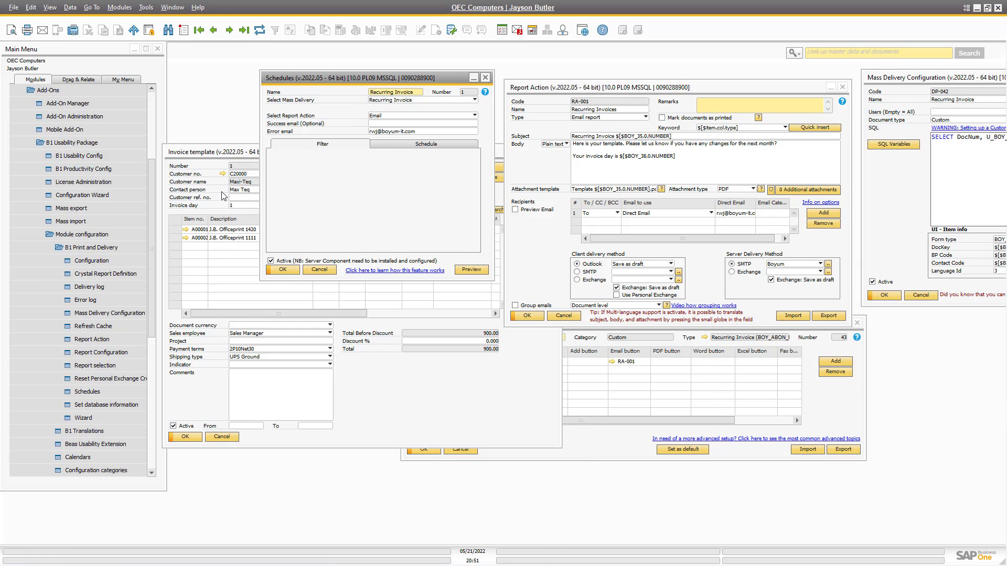
click(203, 174)
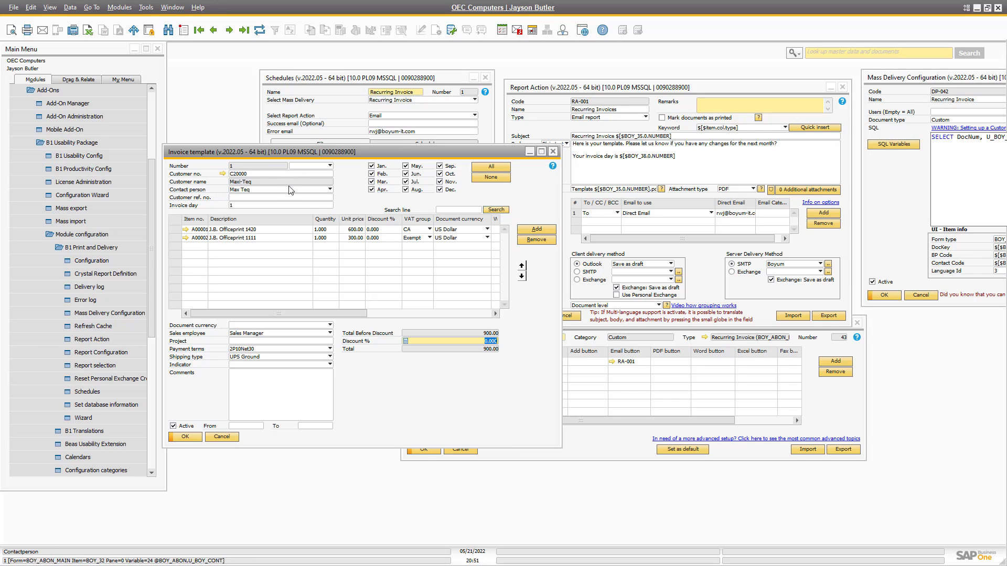
click(924, 80)
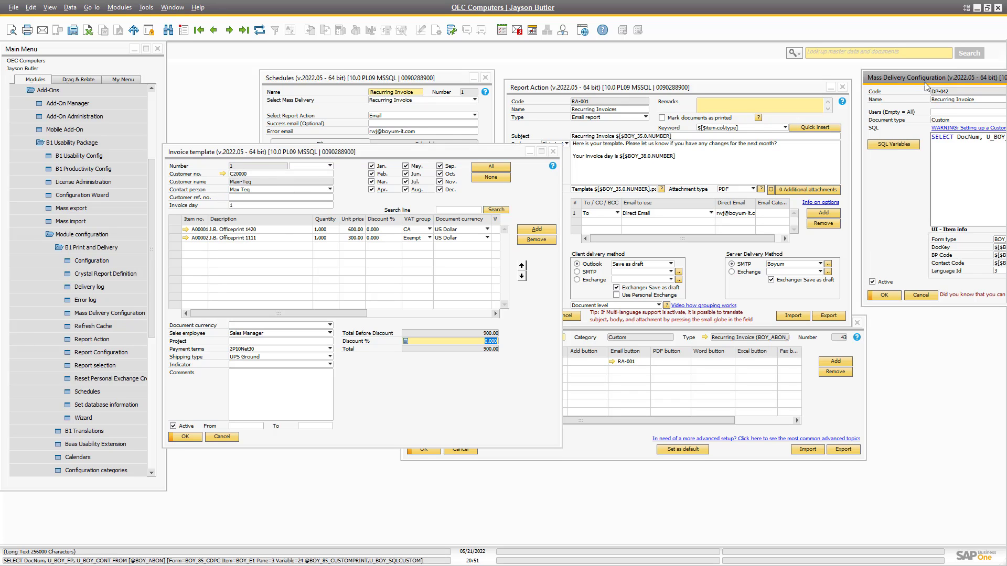
drag(924, 83, 399, 184)
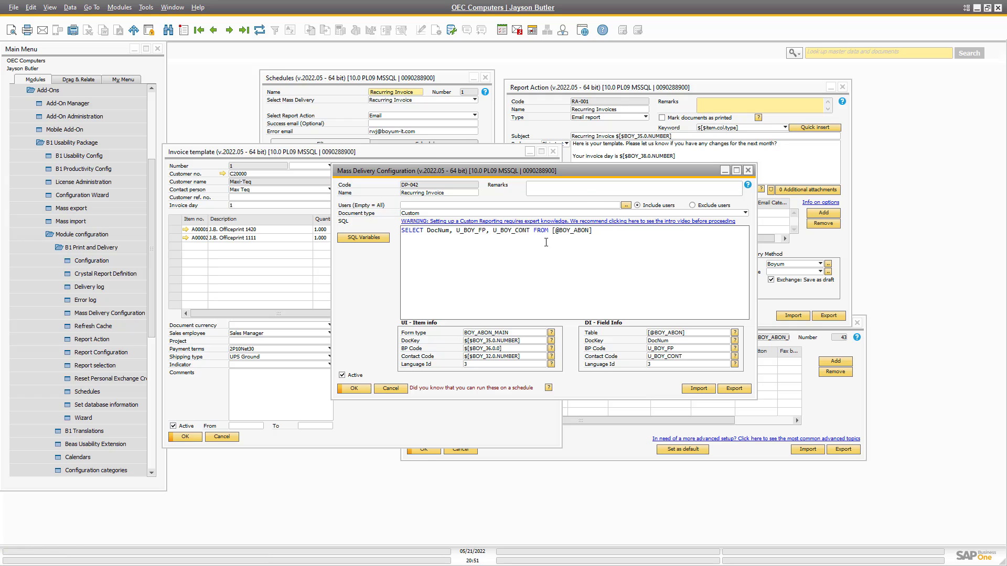
Review the SQL query and field mapping: DocKey DocNum, BP Code U_BOY_FP, Contact Code U_BOY_CONT.
drag(611, 240, 388, 227)
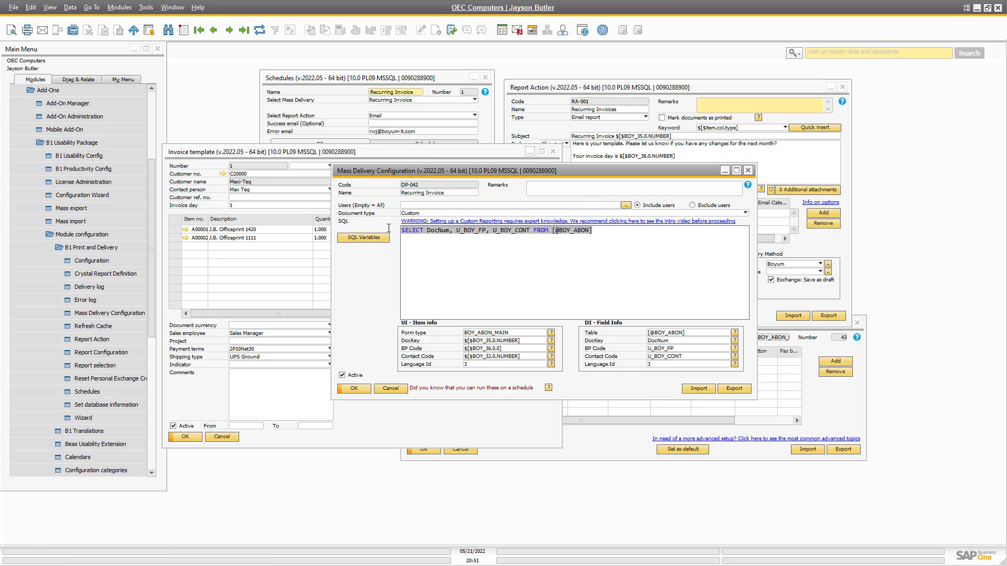
click(673, 307)
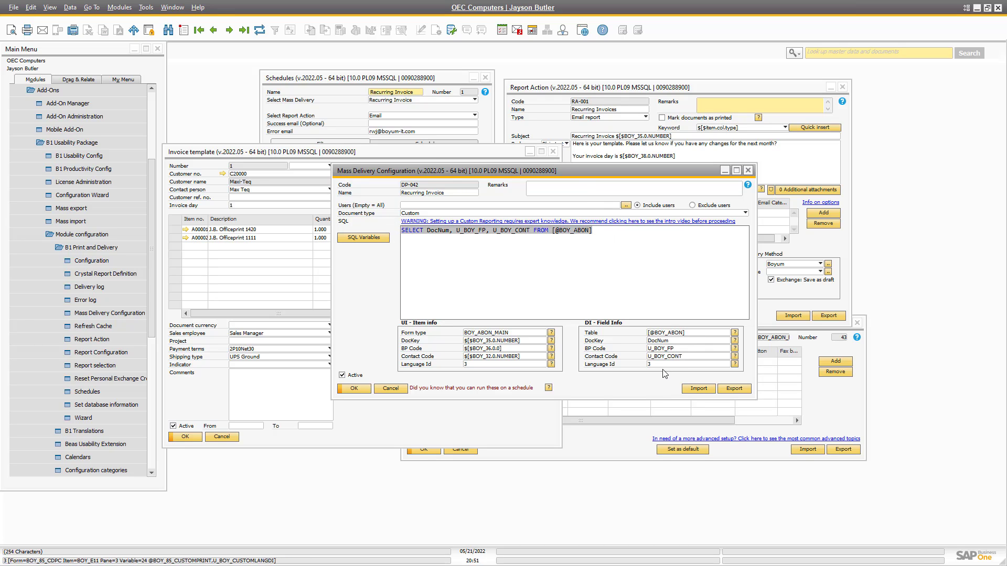
click(669, 335)
click(667, 342)
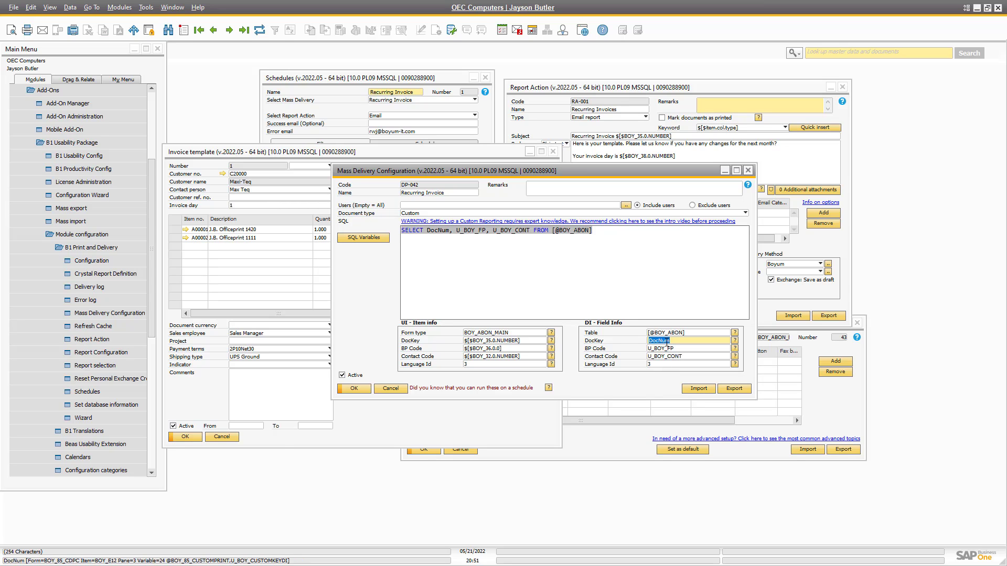
double_click(661, 348)
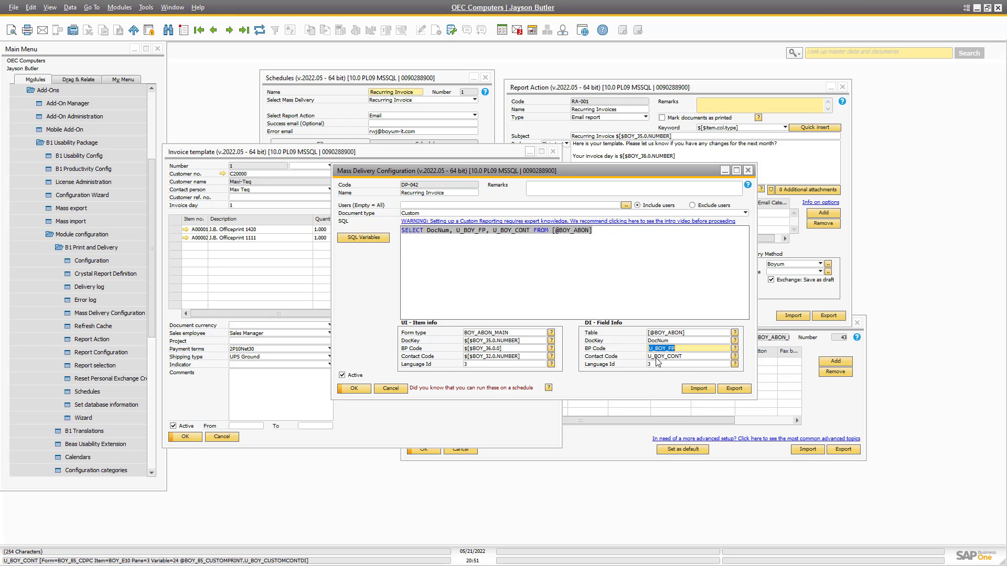
double_click(658, 357)
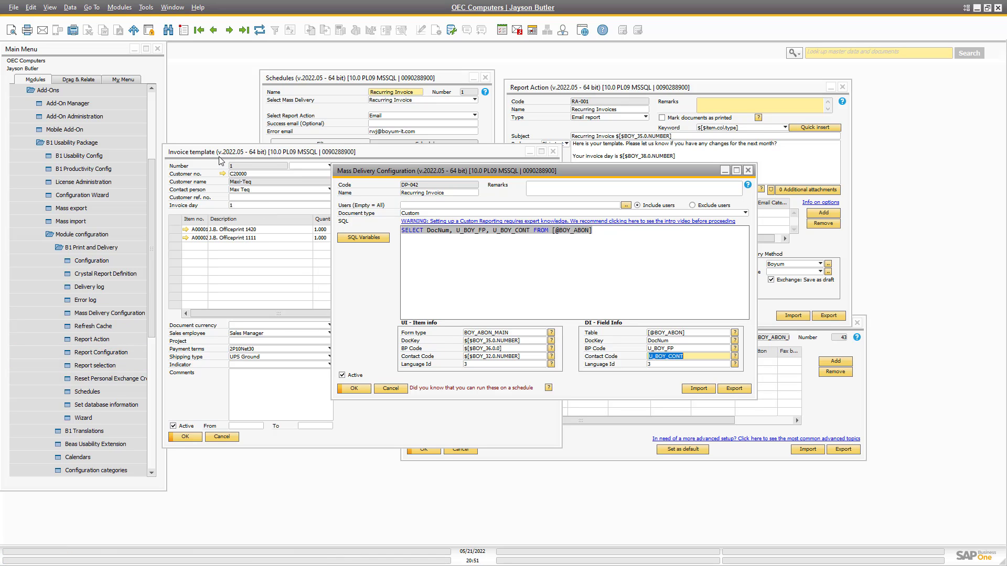
drag(370, 176, 452, 138)
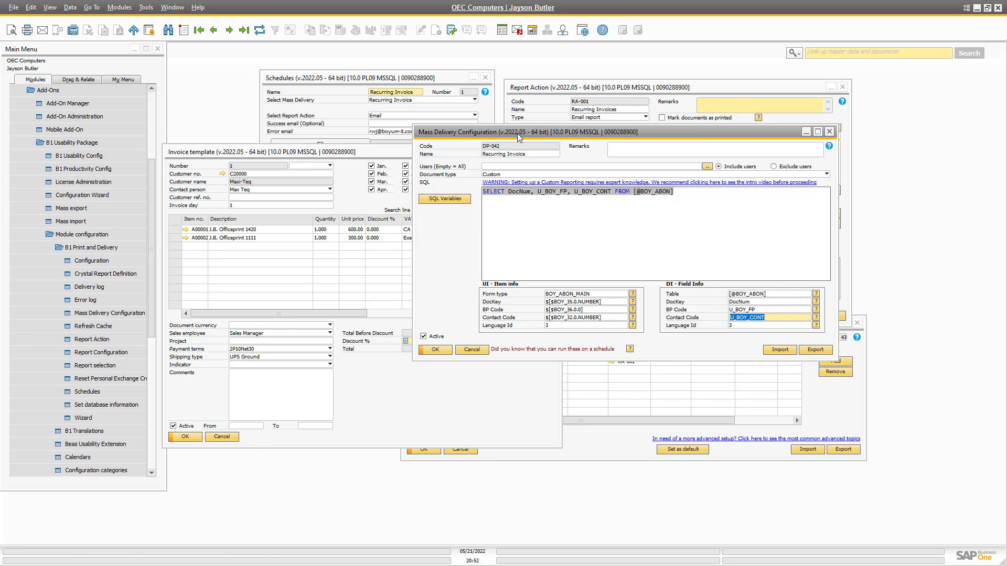
drag(517, 133, 643, 255)
Minimize Mass Delivery Configuration and view Crystal Report Definition CR-001, closing it unchanged.
click(932, 253)
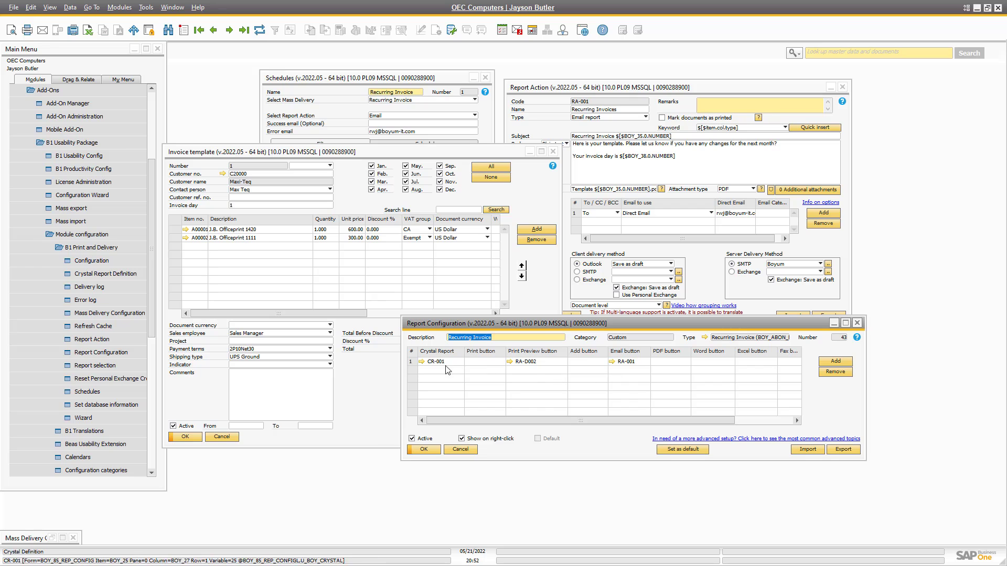
click(421, 361)
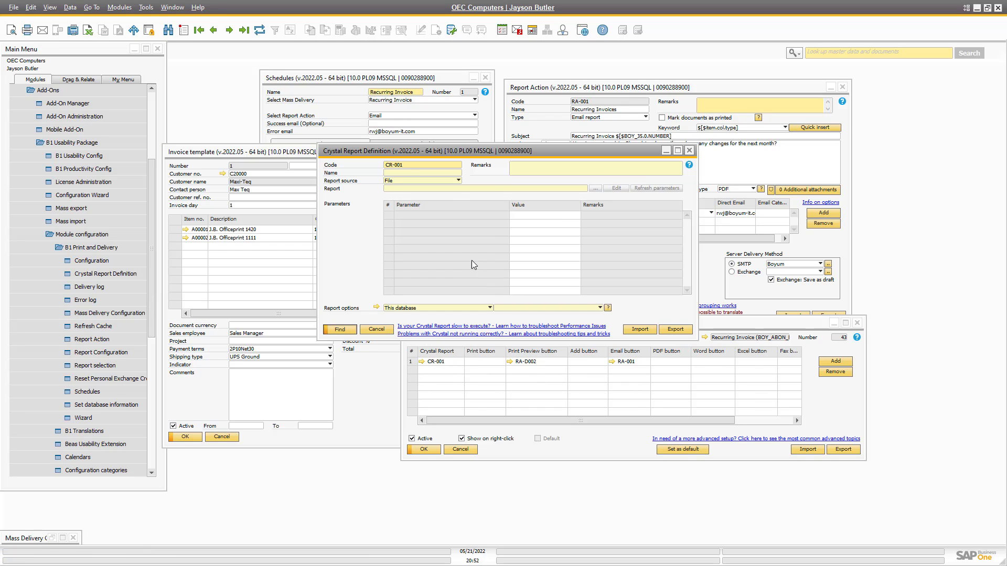
drag(430, 157, 522, 151)
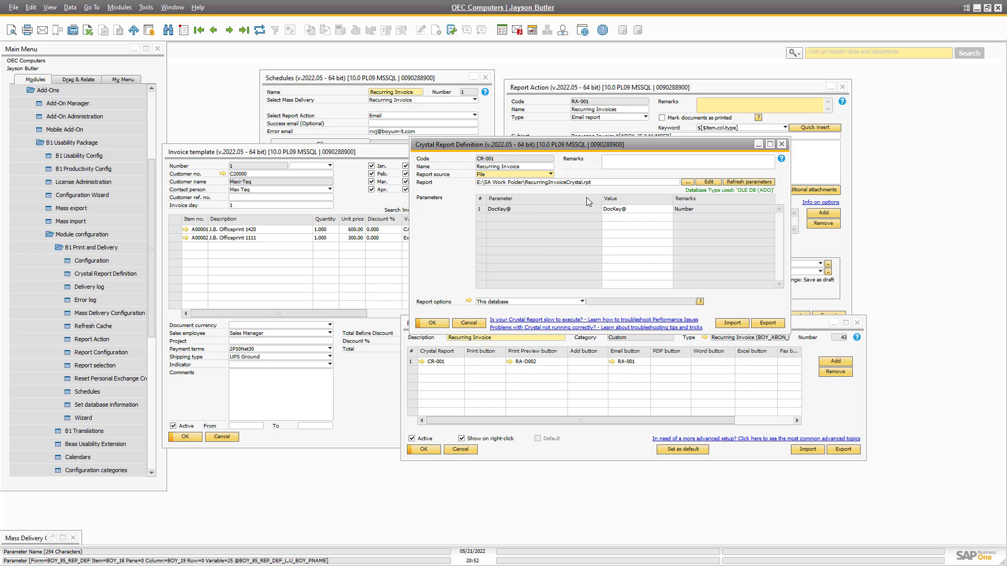
click(469, 322)
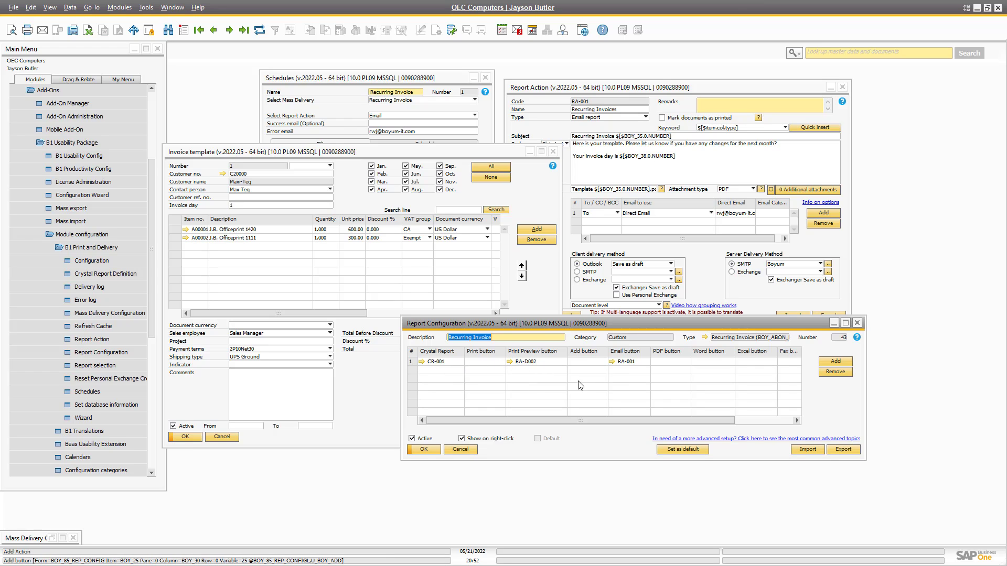
Reopen report action RA-001 and check the invoice template's print and delivery options.
click(613, 361)
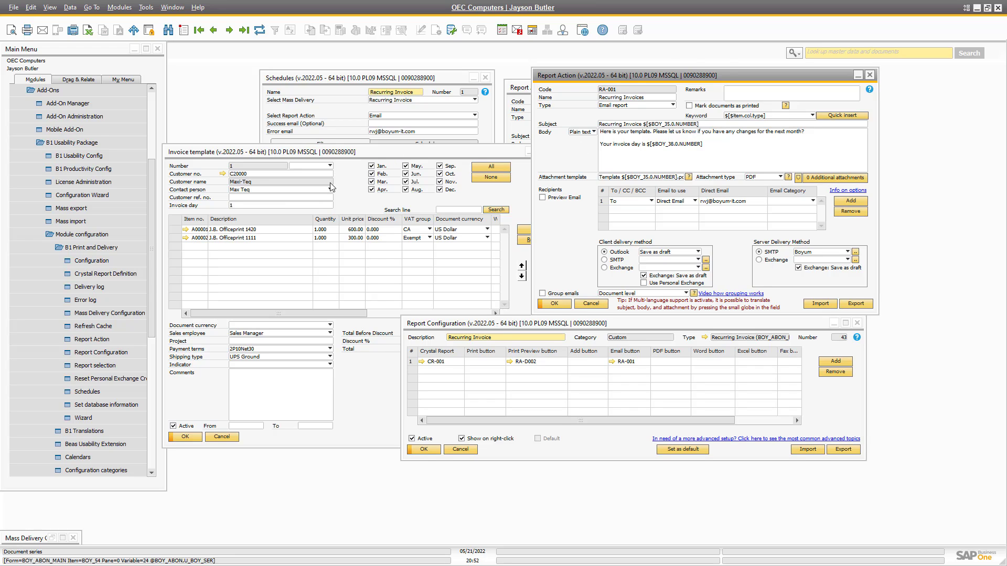
right_click(344, 200)
mouse_move(445, 265)
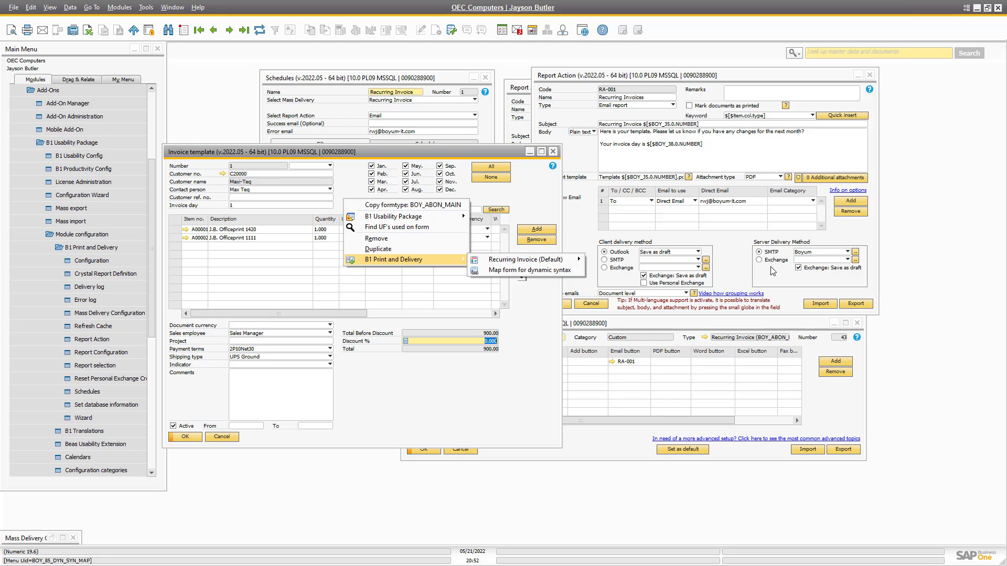
click(534, 311)
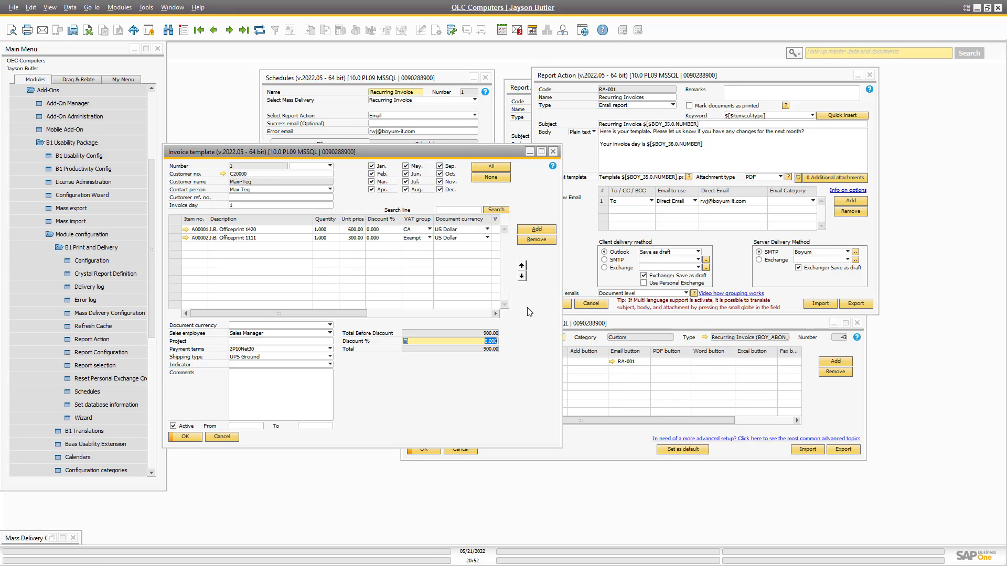